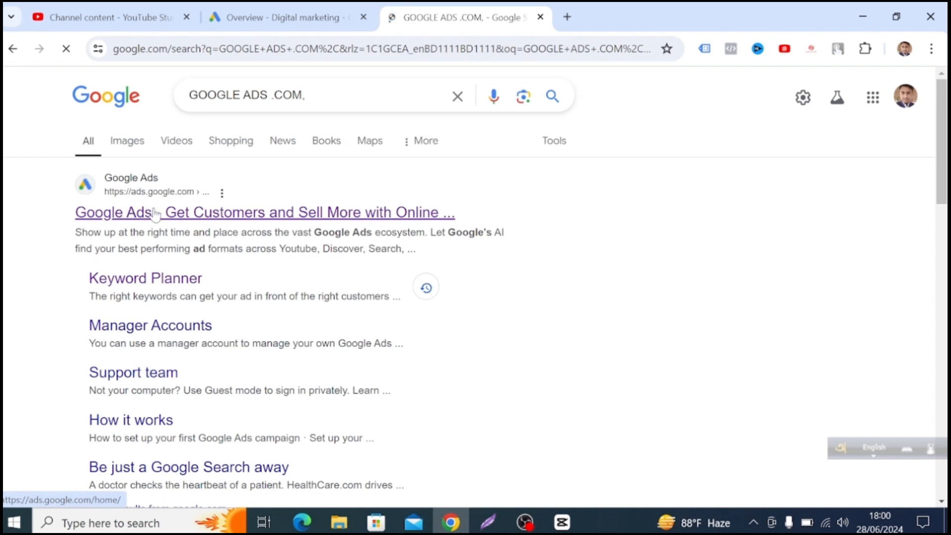
Open the Google Ads site from the search results, enter the advertising account, and look over its overview page.
{"action": "left_click", "coordinate": [155, 214]}
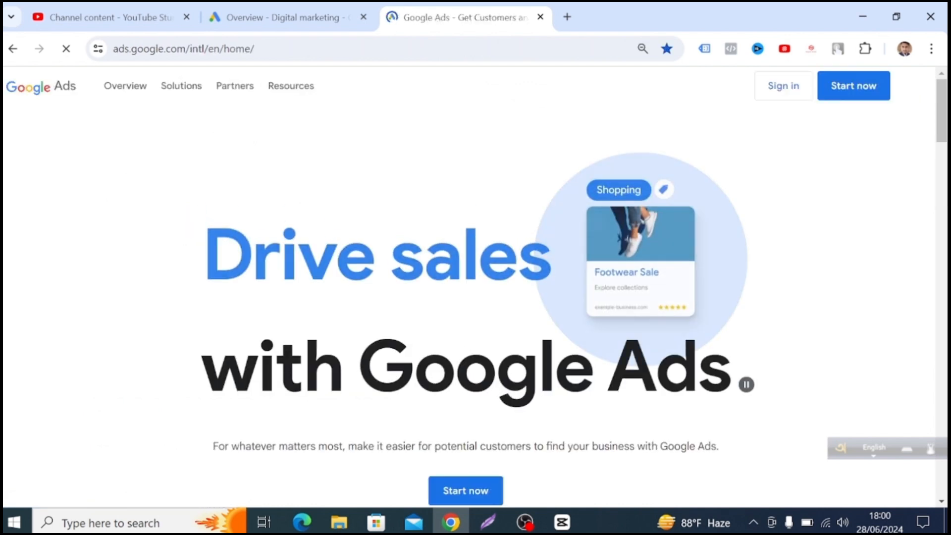
{"action": "left_click", "coordinate": [858, 92]}
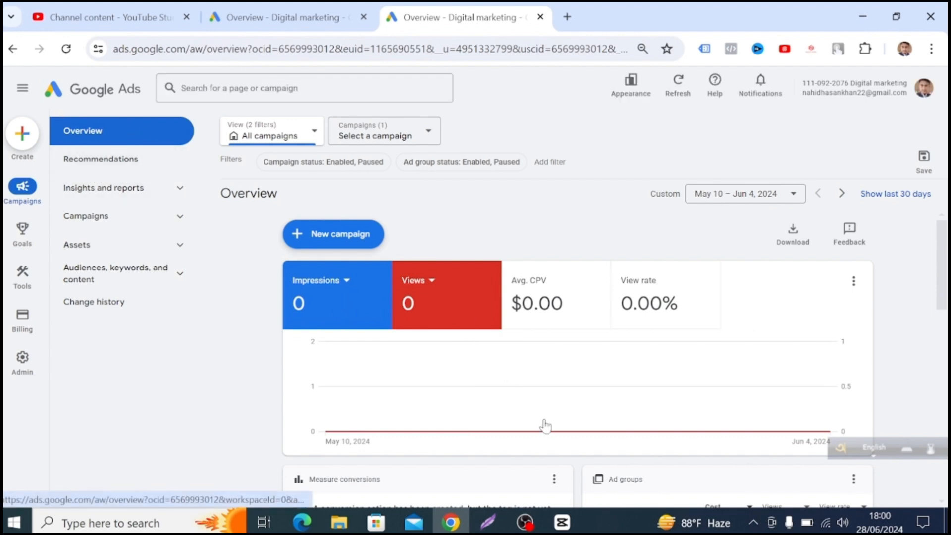
{"action": "scroll", "coordinate": [541, 425], "scroll_direction": "down", "scroll_amount": 3}
{"action": "scroll", "coordinate": [643, 446], "scroll_direction": "down", "scroll_amount": 3}
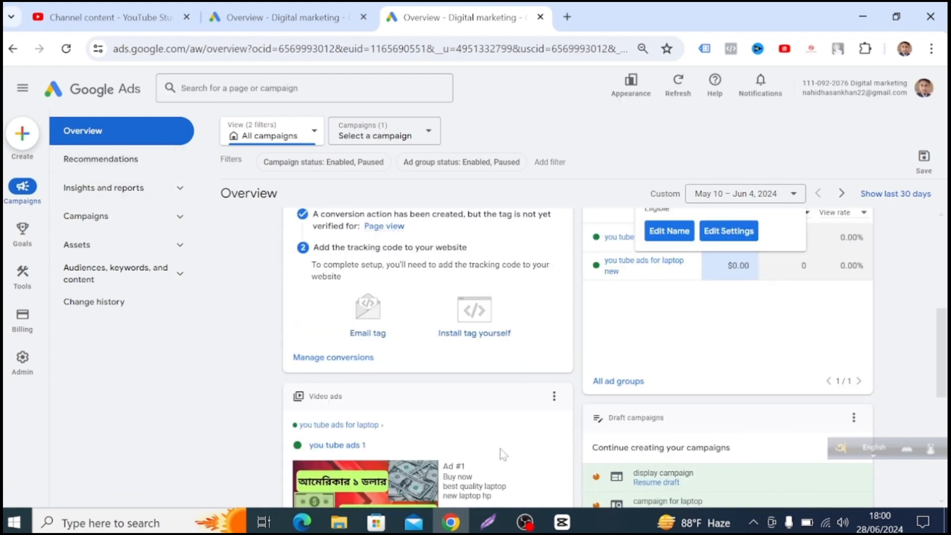
{"action": "scroll", "coordinate": [734, 456], "scroll_direction": "down", "scroll_amount": 8}
{"action": "scroll", "coordinate": [619, 391], "scroll_direction": "up", "scroll_amount": 3}
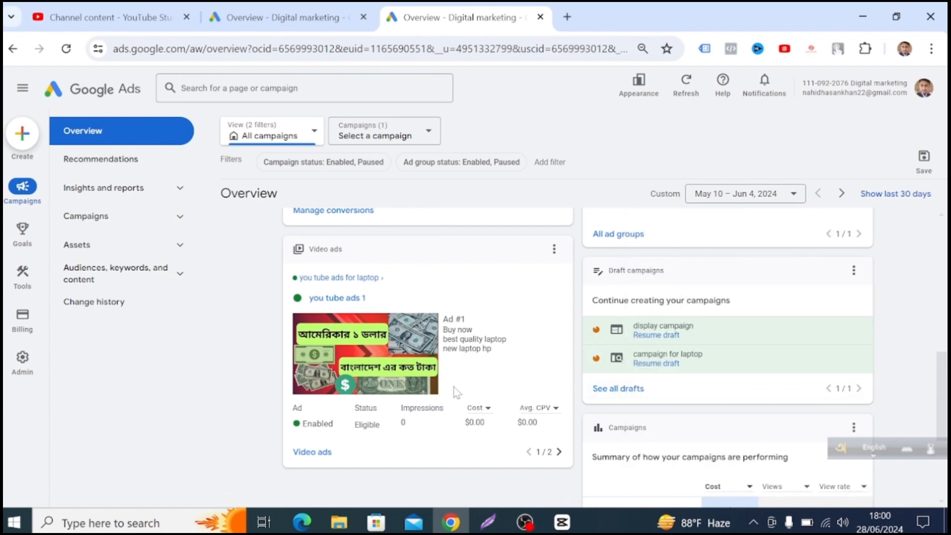
{"action": "scroll", "coordinate": [454, 387], "scroll_direction": "up", "scroll_amount": 7}
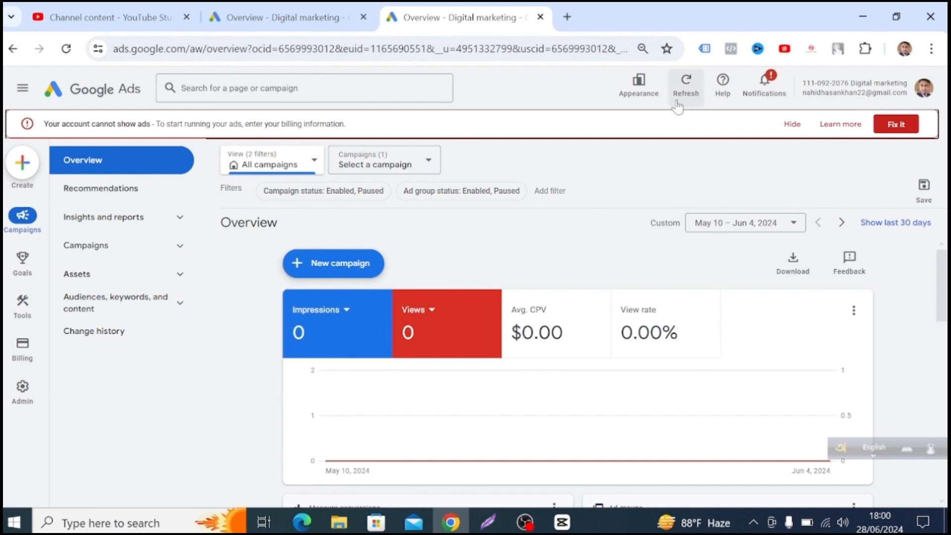
Switch to the previous design for this session, giving "I can't find an important page or feature" as the reason.
{"action": "left_click", "coordinate": [638, 85]}
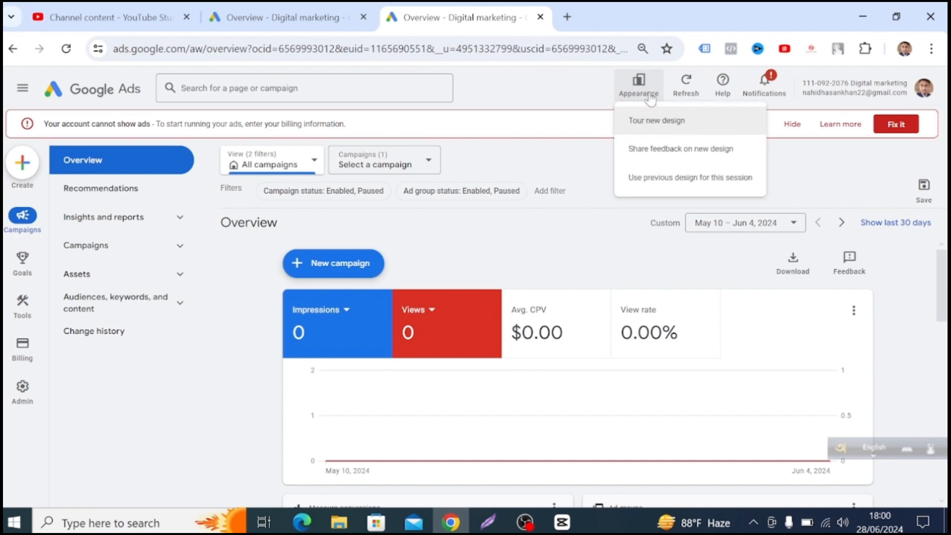
{"action": "left_click", "coordinate": [686, 178]}
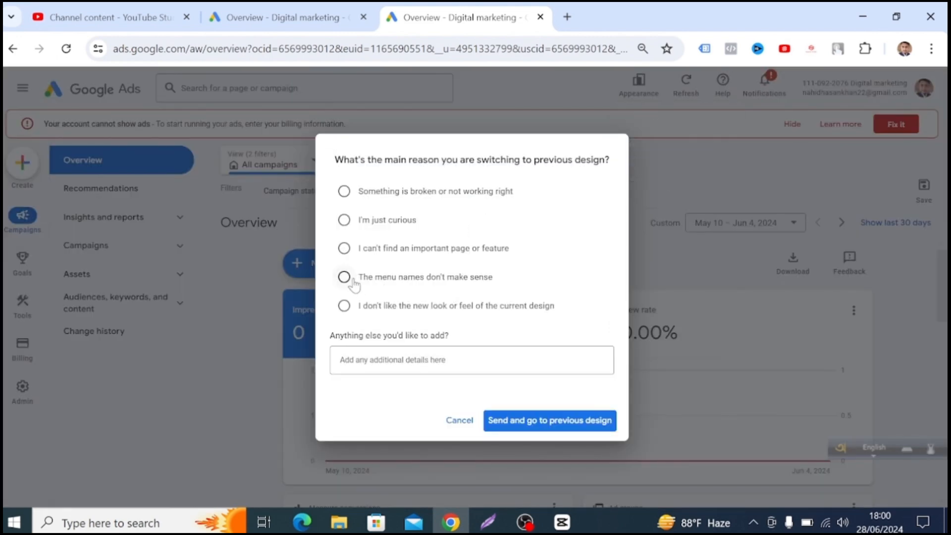
{"action": "left_click", "coordinate": [380, 253]}
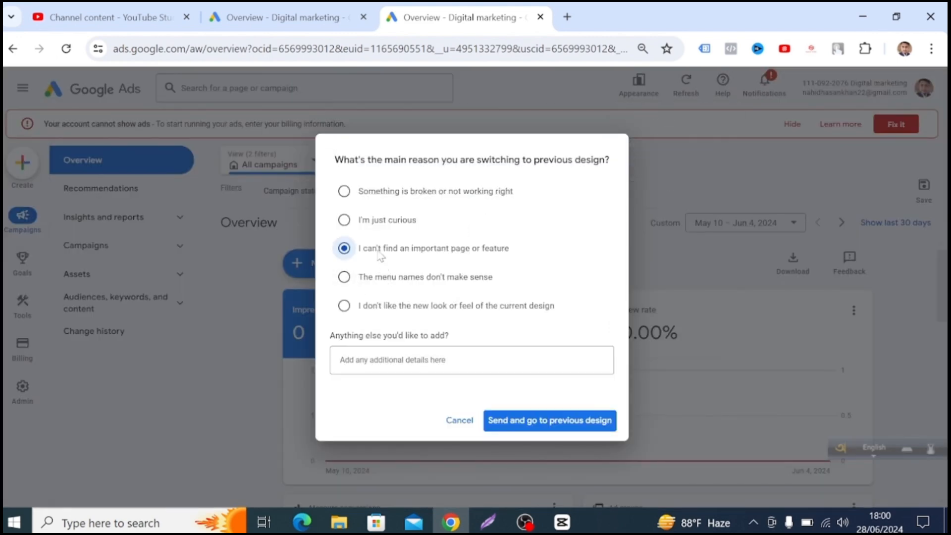
{"action": "left_click", "coordinate": [551, 424]}
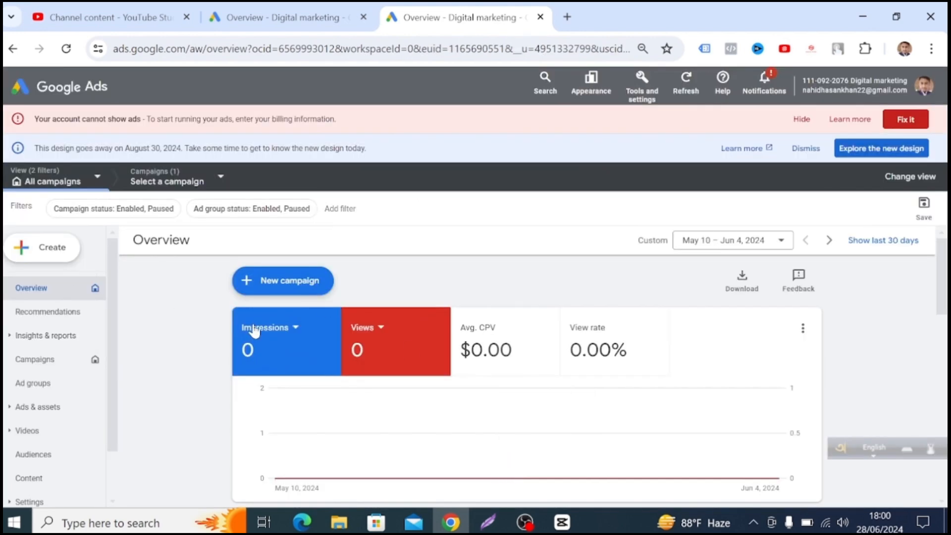
Start a new campaign with Awareness and consideration as its objective.
{"action": "left_click", "coordinate": [297, 280]}
{"action": "left_click", "coordinate": [297, 279]}
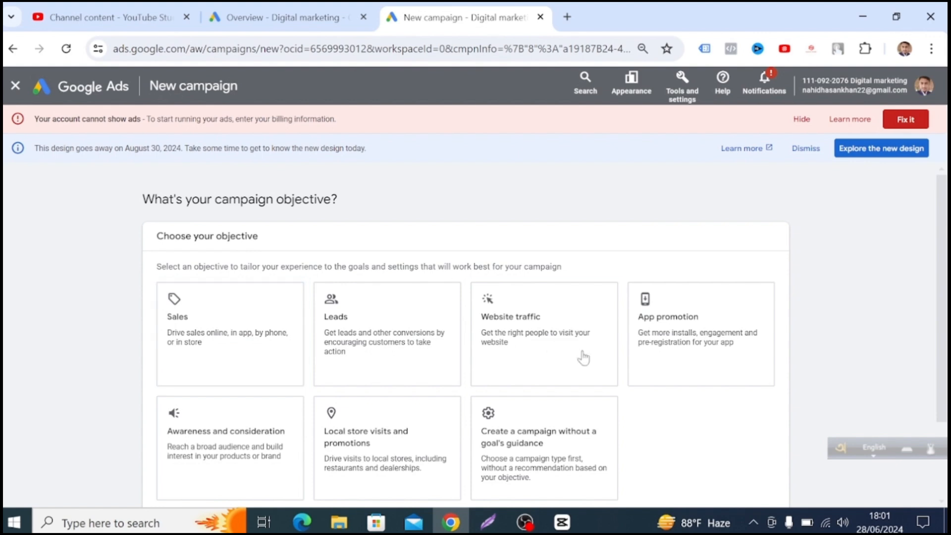
{"action": "scroll", "coordinate": [646, 415], "scroll_direction": "down", "scroll_amount": 2}
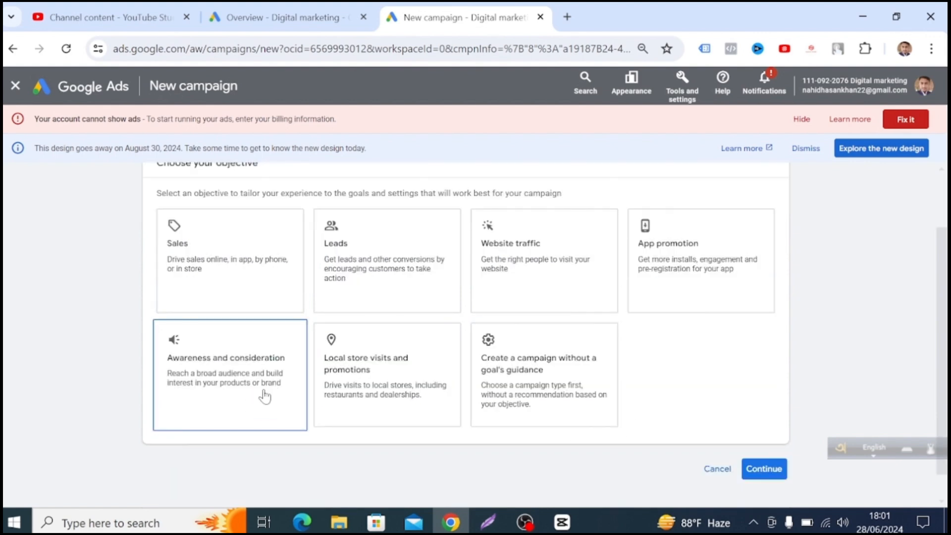
{"action": "left_click", "coordinate": [233, 370]}
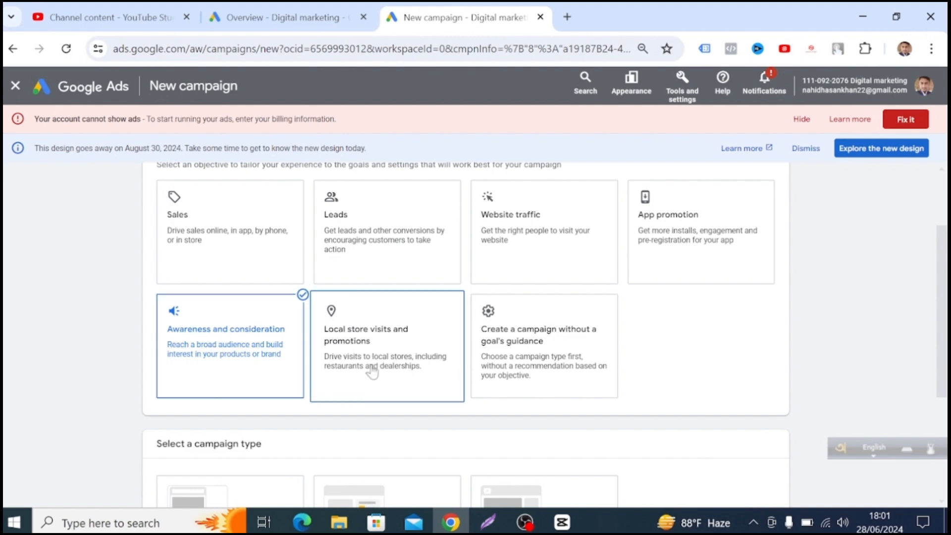
Choose the Video campaign type, keep the Video views subtype, and continue to the campaign settings.
{"action": "scroll", "coordinate": [300, 389], "scroll_direction": "down", "scroll_amount": 3}
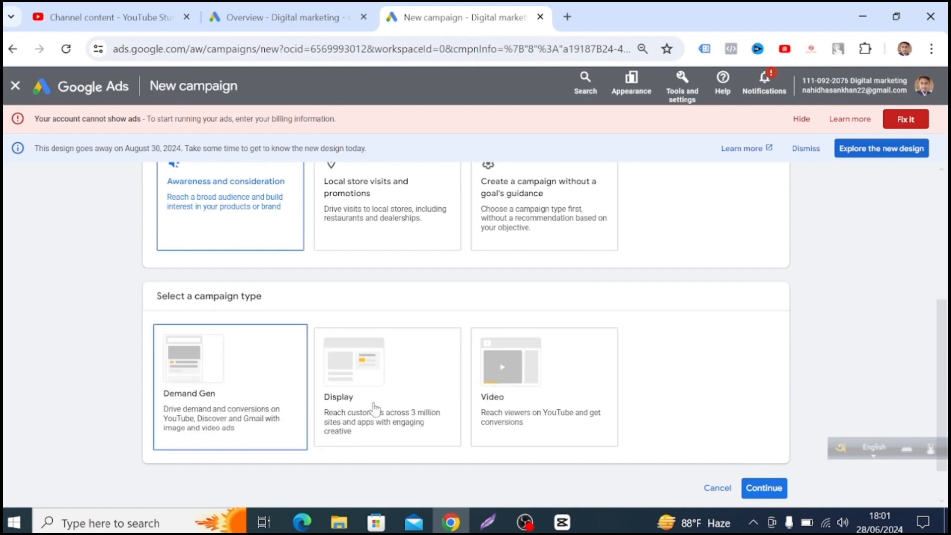
{"action": "left_click", "coordinate": [567, 407]}
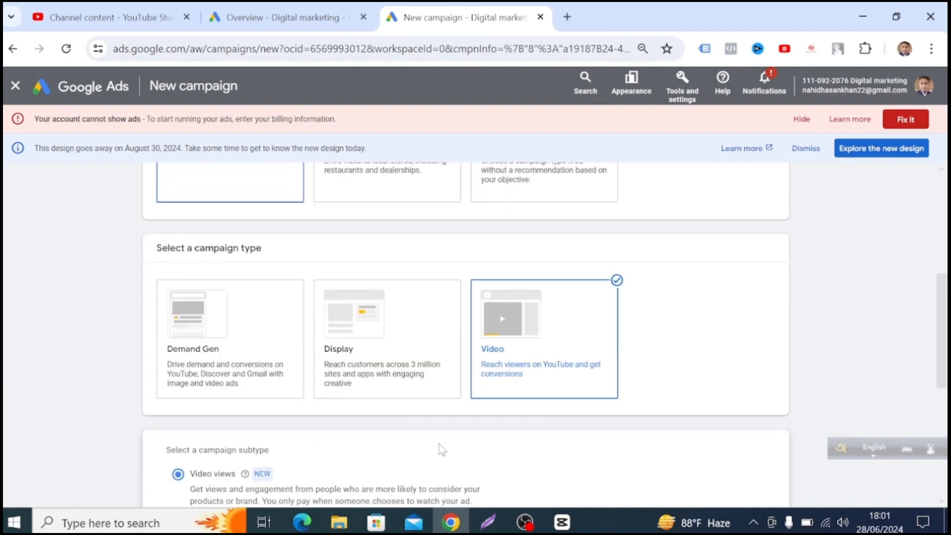
{"action": "scroll", "coordinate": [257, 453], "scroll_direction": "down", "scroll_amount": 3}
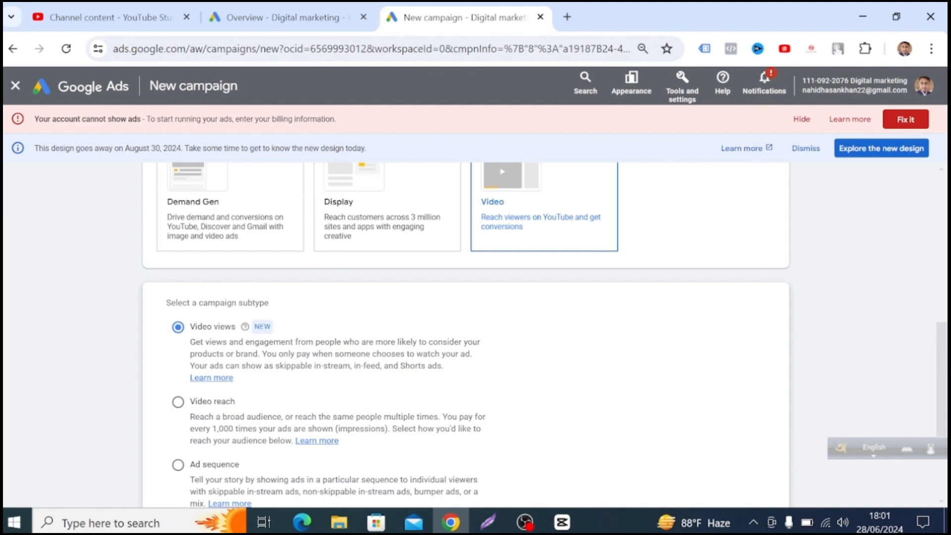
{"action": "scroll", "coordinate": [311, 297], "scroll_direction": "up", "scroll_amount": 1}
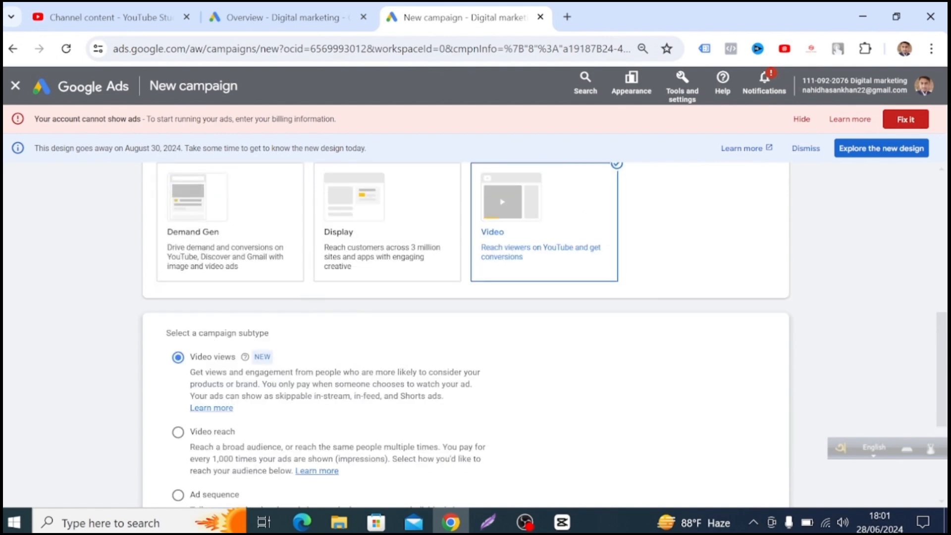
{"action": "scroll", "coordinate": [529, 393], "scroll_direction": "down", "scroll_amount": 1}
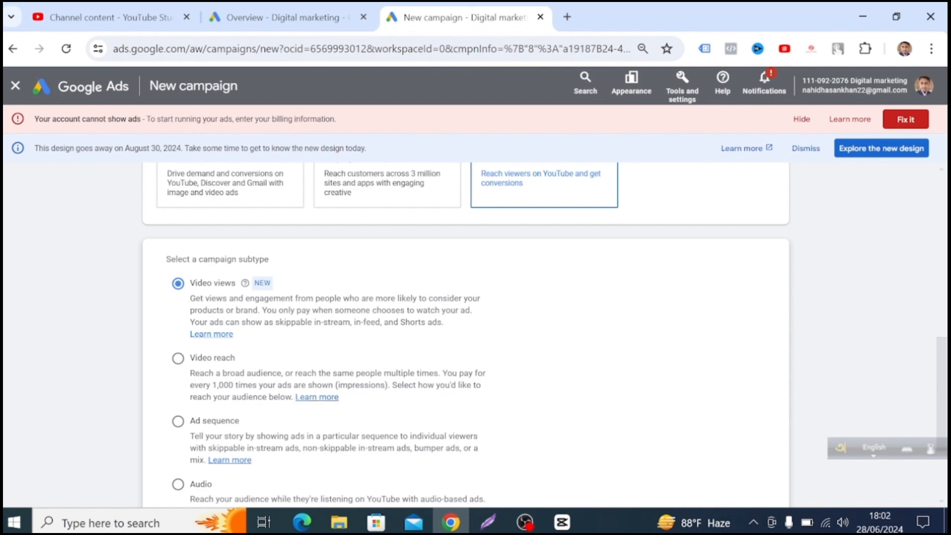
{"action": "scroll", "coordinate": [572, 343], "scroll_direction": "down", "scroll_amount": 3}
{"action": "scroll", "coordinate": [629, 368], "scroll_direction": "up", "scroll_amount": 2}
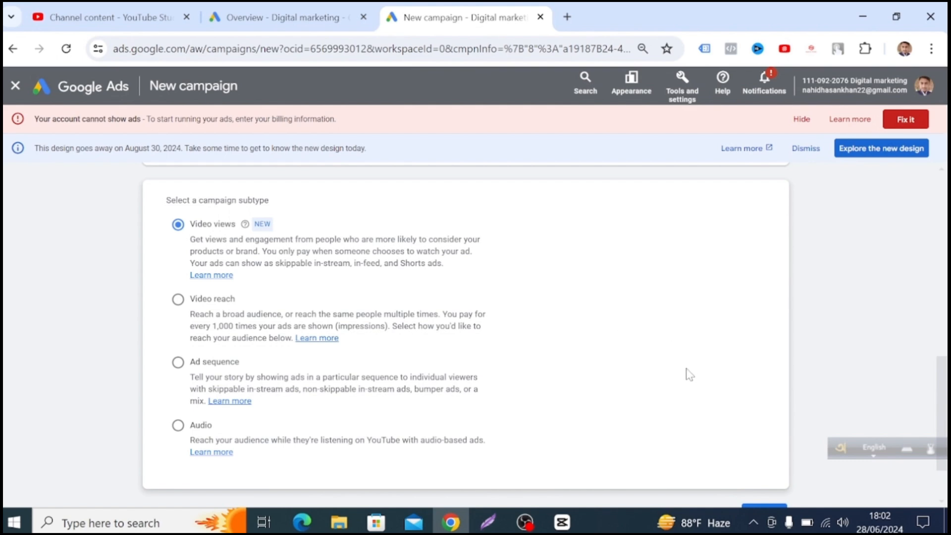
{"action": "scroll", "coordinate": [639, 400], "scroll_direction": "down", "scroll_amount": 2}
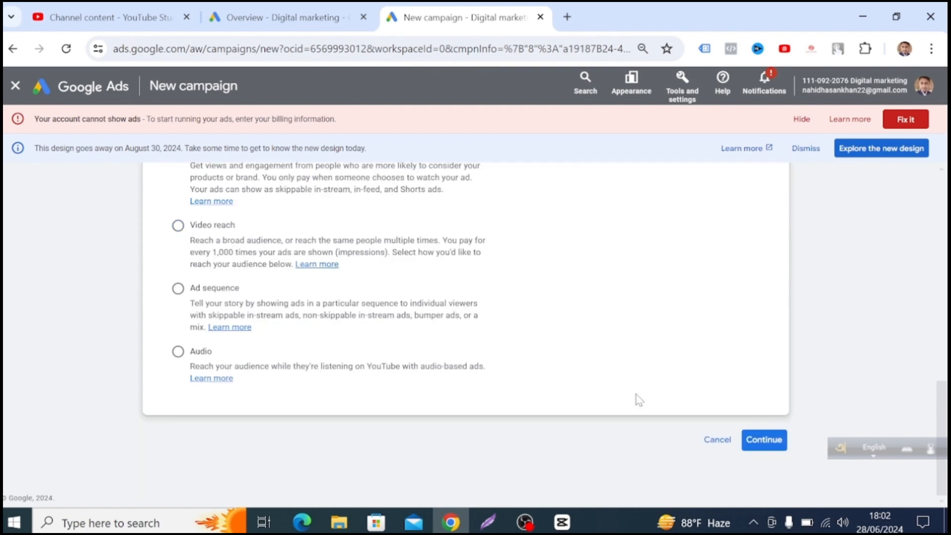
{"action": "left_click", "coordinate": [775, 441]}
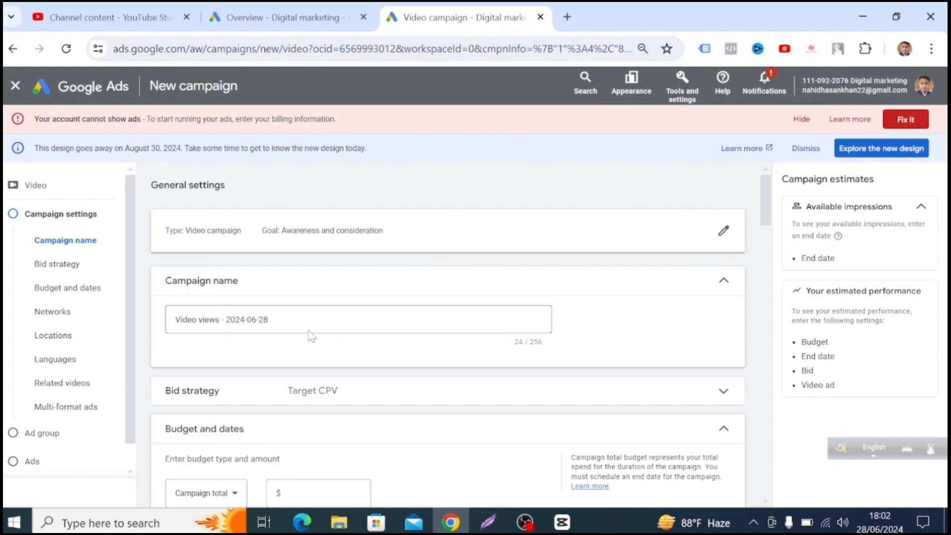
Replace the default campaign name with "Campain for laptop".
{"action": "left_click", "coordinate": [270, 319]}
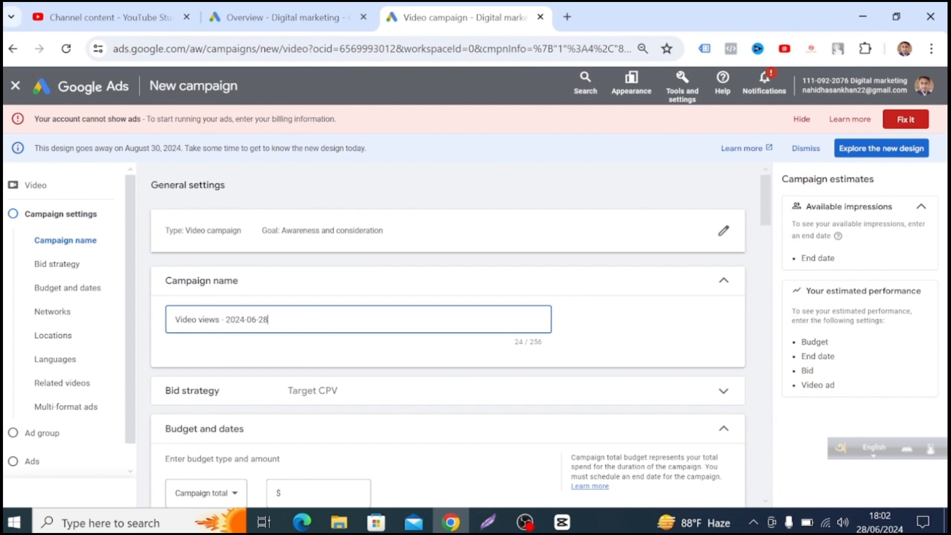
{"action": "key", "text": "BackSpace"}
{"action": "key", "text": "BackSpace"}
{"action": "key", "text": "BackSpace"}
{"action": "key", "text": "BackSpace"}
{"action": "key", "text": "BackSpace"}
{"action": "key", "text": "BackSpace"}
{"action": "key", "text": "BackSpace"}
{"action": "key", "text": "BackSpace"}
{"action": "key", "text": "BackSpace"}
{"action": "key", "text": "BackSpace"}
{"action": "key", "text": "BackSpace"}
{"action": "key", "text": "BackSpace"}
{"action": "key", "text": "BackSpace"}
{"action": "key", "text": "BackSpace"}
{"action": "key", "text": "BackSpace"}
{"action": "key", "text": "BackSpace"}
{"action": "key", "text": "BackSpace"}
{"action": "key", "text": "BackSpace"}
{"action": "key", "text": "BackSpace"}
{"action": "key", "text": "BackSpace"}
{"action": "key", "text": "BackSpace"}
{"action": "key", "text": "BackSpace"}
{"action": "key", "text": "BackSpace"}
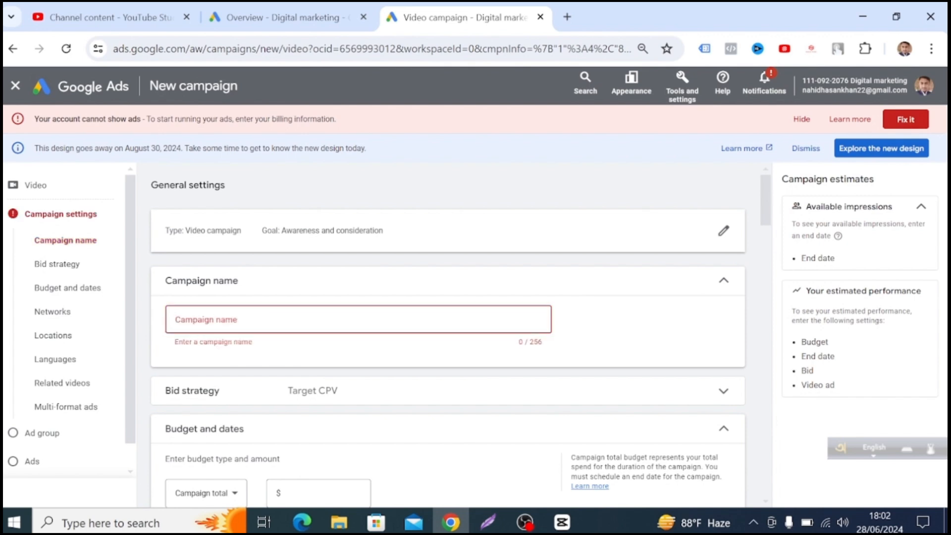
{"action": "type", "text": "CA"}
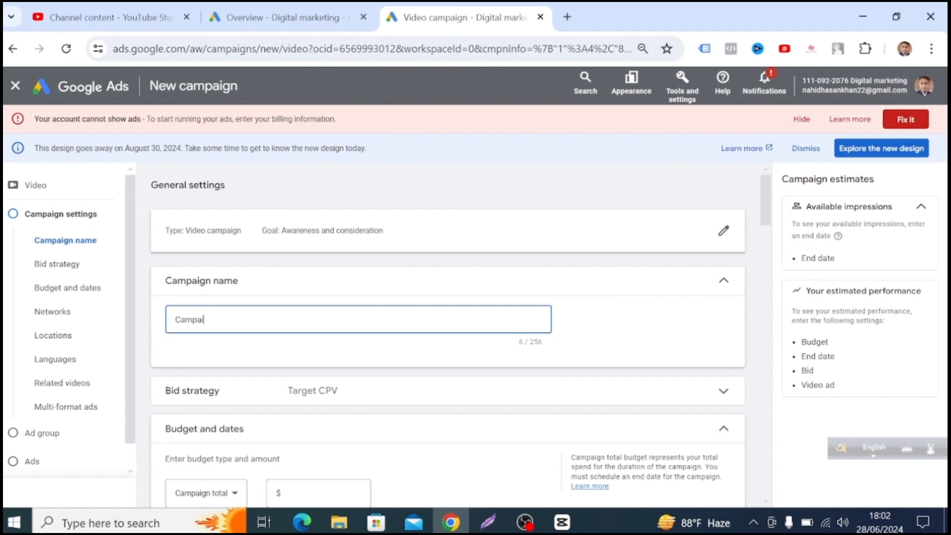
{"action": "type", "text": "mpain for laptop"}
Expand the campaign's bid strategy section to review its options, and collapse it again.
{"action": "scroll", "coordinate": [337, 399], "scroll_direction": "down", "scroll_amount": 1}
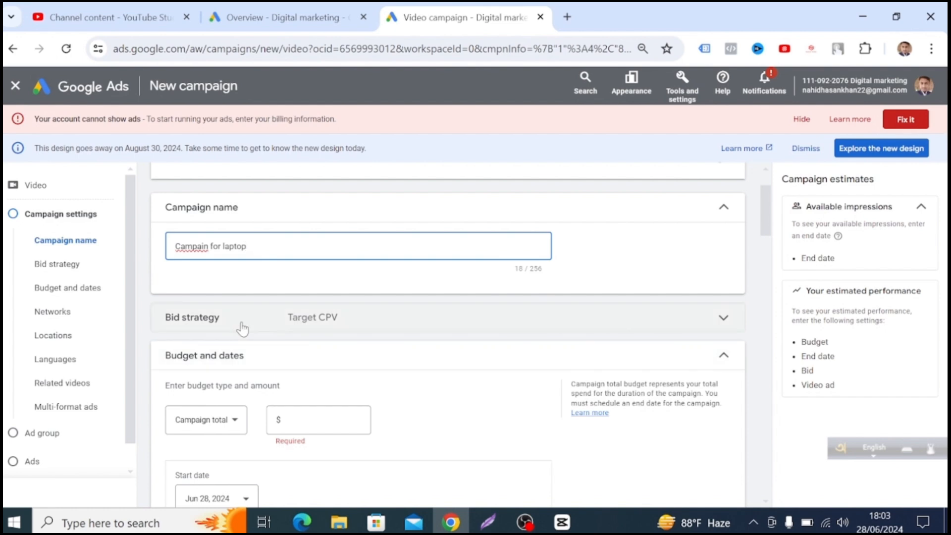
{"action": "left_click", "coordinate": [722, 322]}
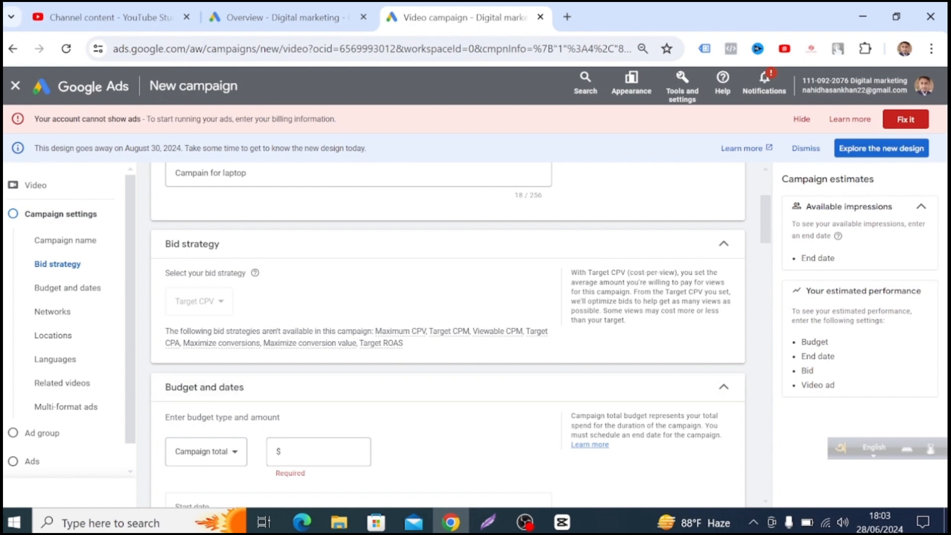
{"action": "left_click", "coordinate": [723, 243]}
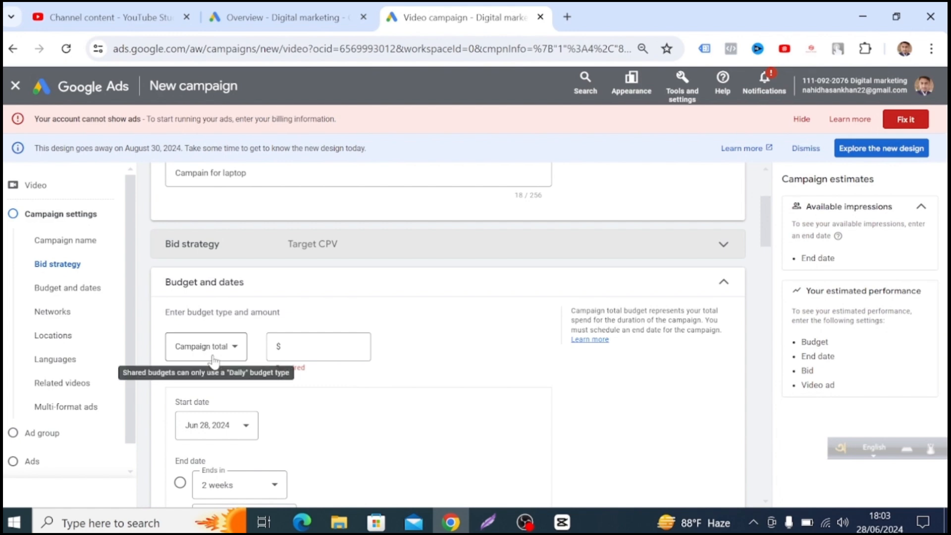
Change the campaign's budget type to Daily and set the amount to $10.00.
{"action": "scroll", "coordinate": [313, 372], "scroll_direction": "up", "scroll_amount": 2}
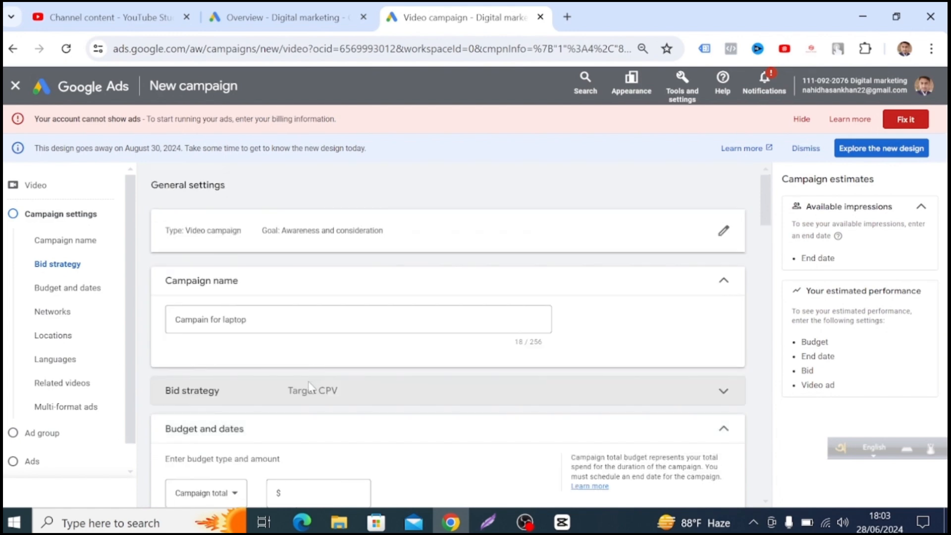
{"action": "scroll", "coordinate": [307, 388], "scroll_direction": "down", "scroll_amount": 2}
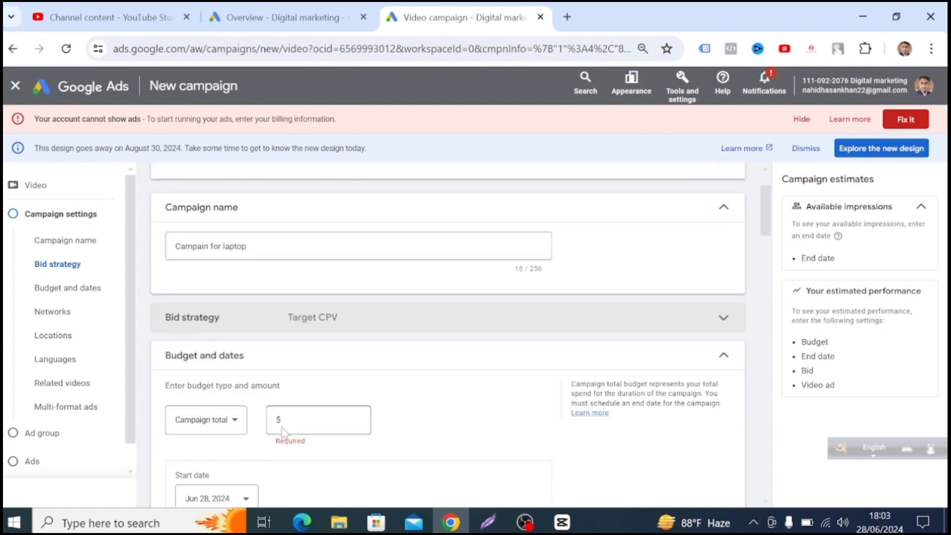
{"action": "left_click", "coordinate": [234, 422]}
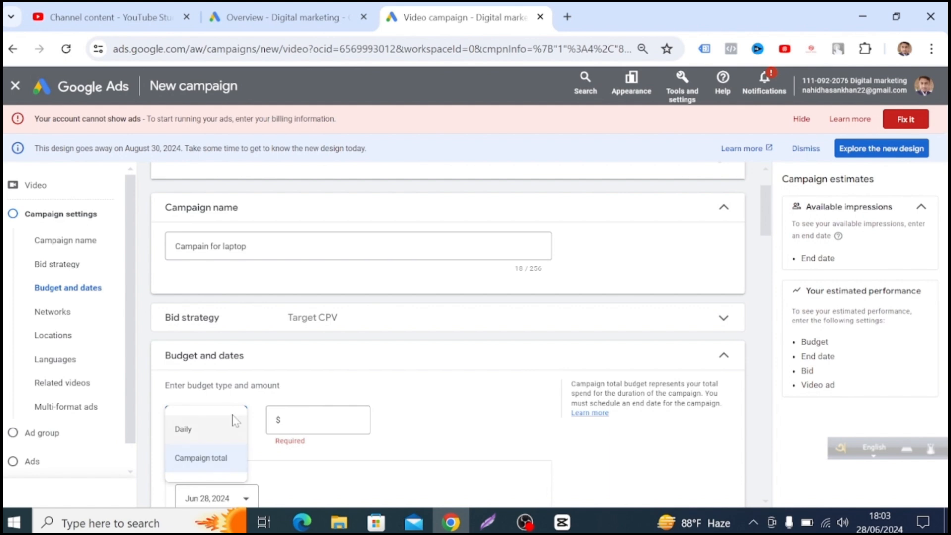
{"action": "left_click", "coordinate": [208, 427]}
{"action": "left_click", "coordinate": [323, 420]}
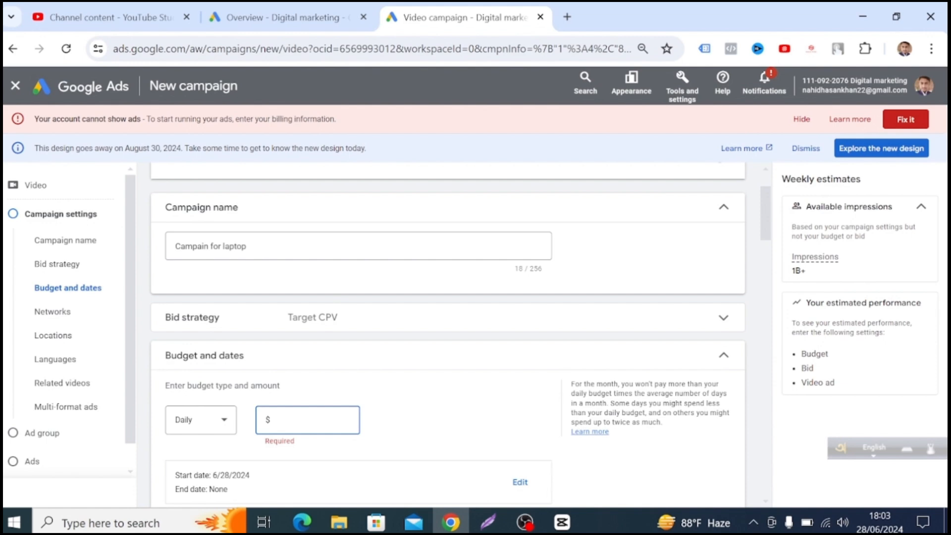
{"action": "type", "text": "1000"}
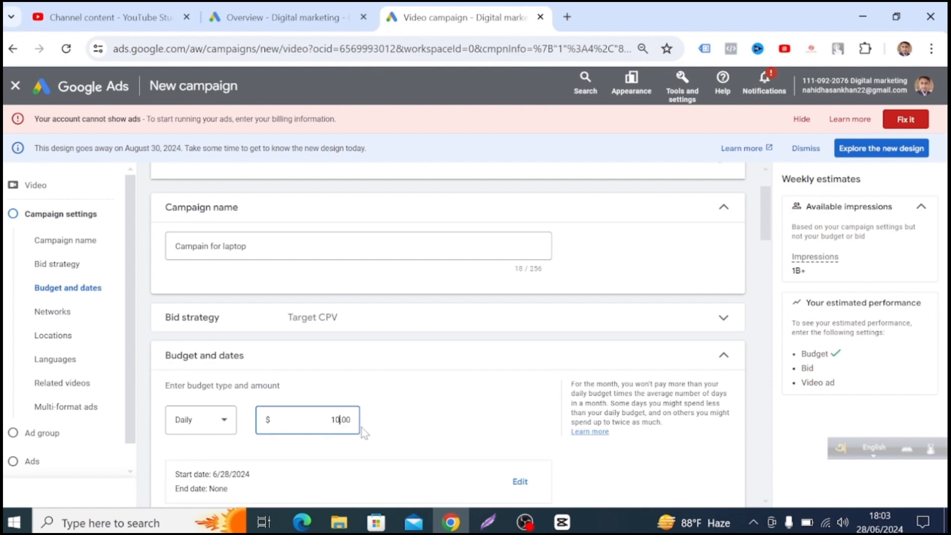
Edit the campaign dates and set the end date to Jul 20, 2024.
{"action": "scroll", "coordinate": [609, 447], "scroll_direction": "down", "scroll_amount": 1}
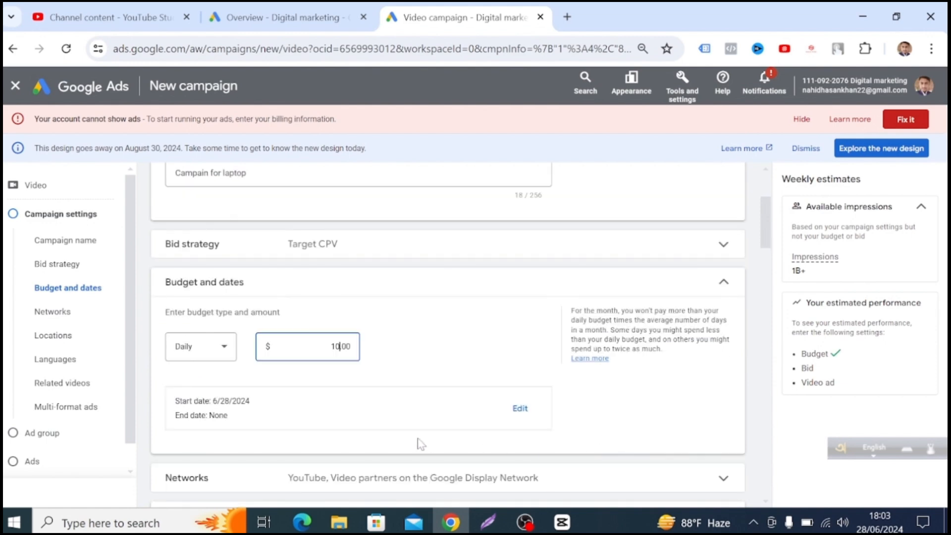
{"action": "scroll", "coordinate": [370, 442], "scroll_direction": "down", "scroll_amount": 1}
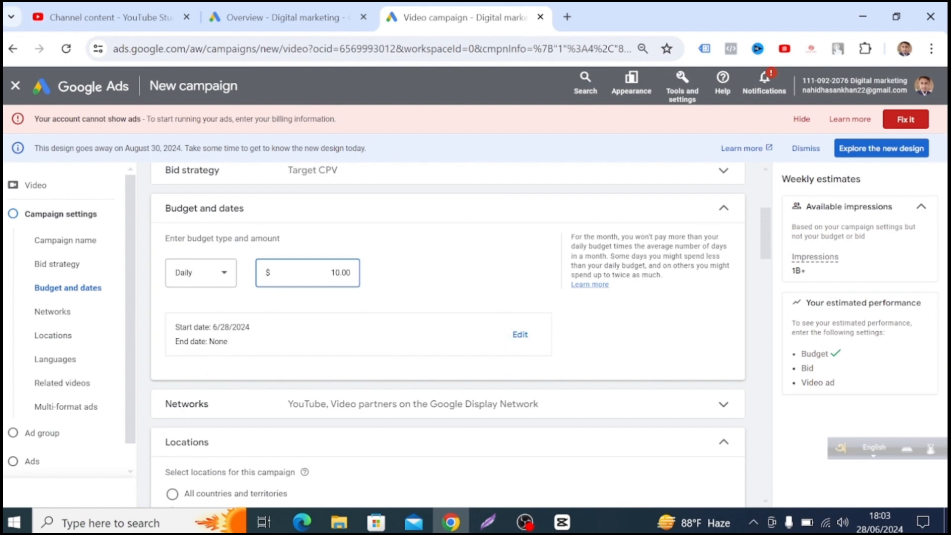
{"action": "left_click", "coordinate": [520, 334]}
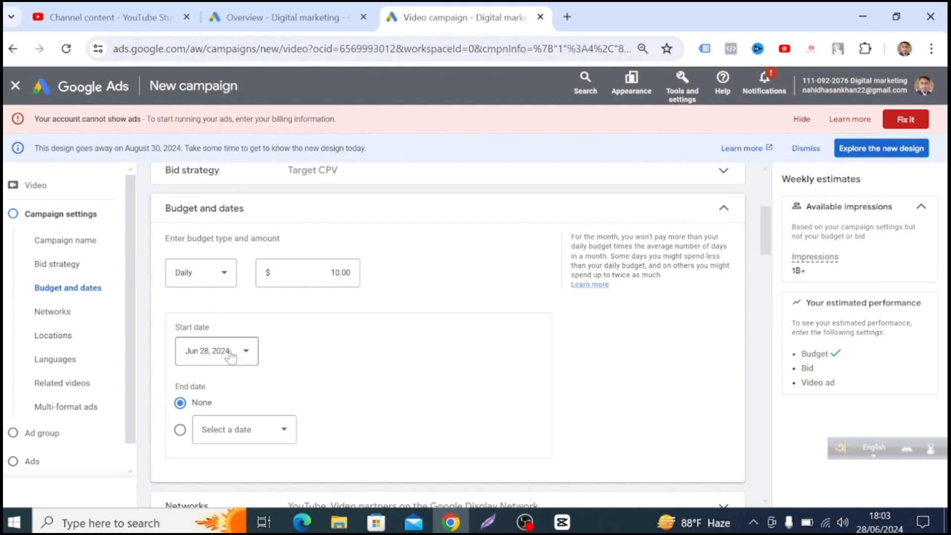
{"action": "left_click", "coordinate": [267, 431]}
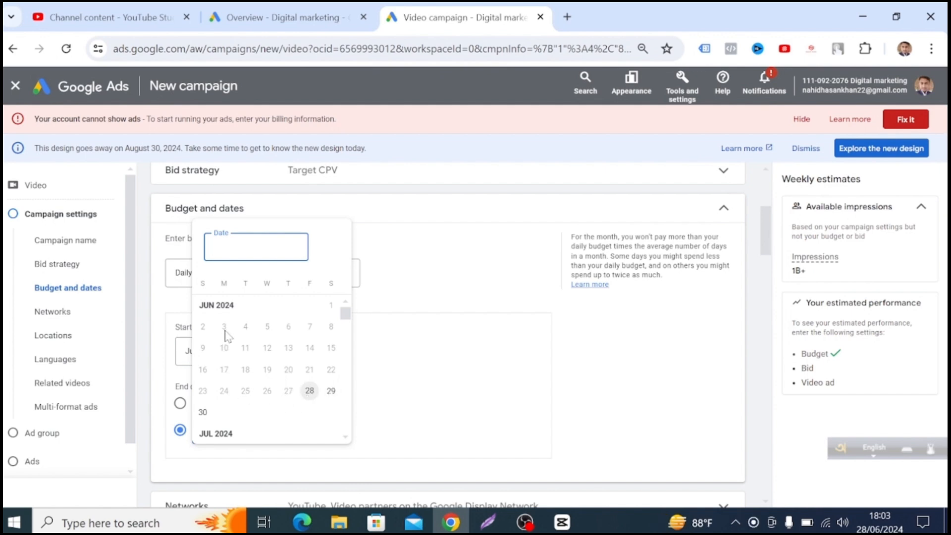
{"action": "left_click", "coordinate": [224, 438]}
{"action": "scroll", "coordinate": [297, 401], "scroll_direction": "down", "scroll_amount": 2}
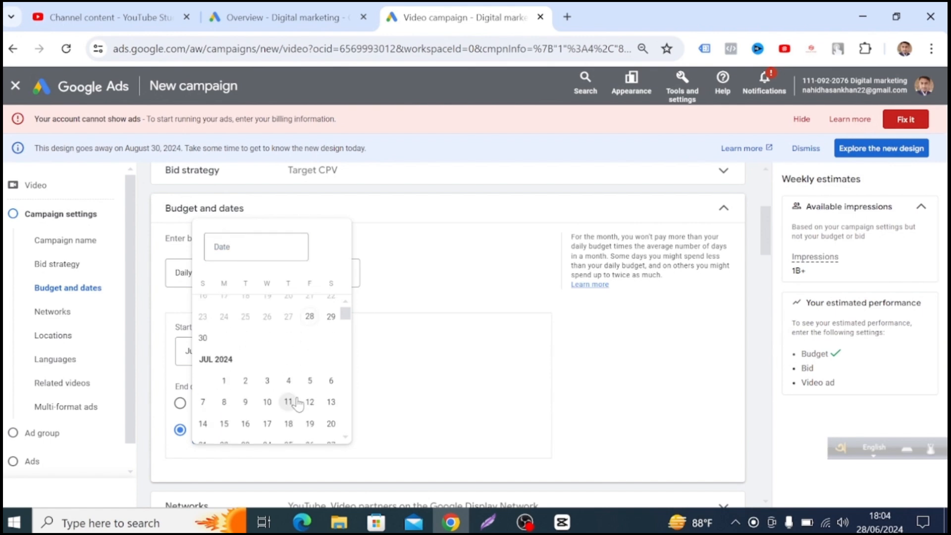
{"action": "scroll", "coordinate": [251, 420], "scroll_direction": "down", "scroll_amount": 2}
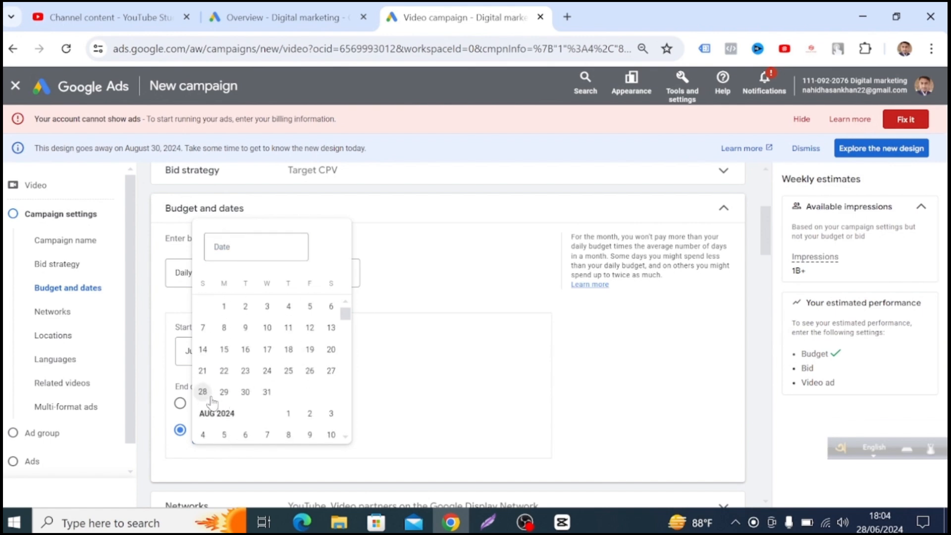
{"action": "left_click", "coordinate": [332, 350]}
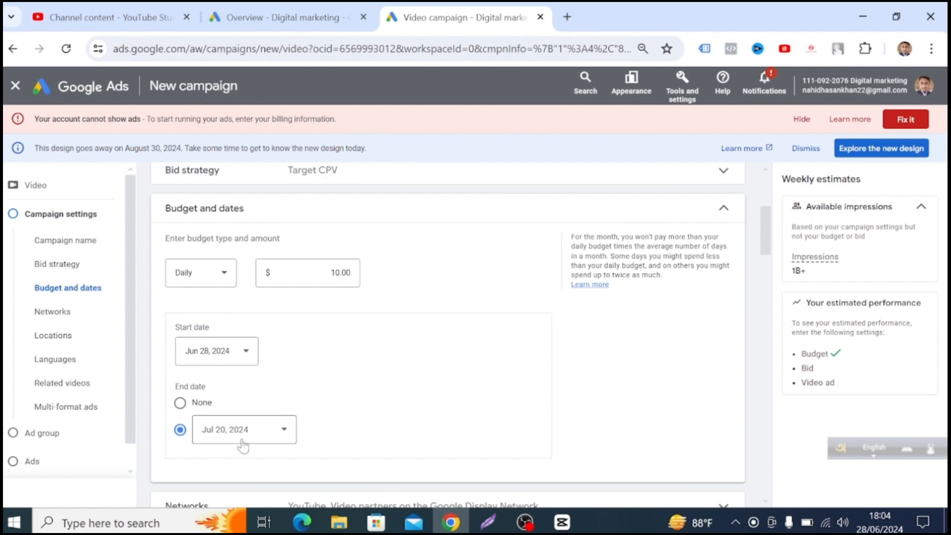
Expand the campaign's network settings and exclude Video partners on the Google Display Network.
{"action": "scroll", "coordinate": [407, 422], "scroll_direction": "down", "scroll_amount": 2}
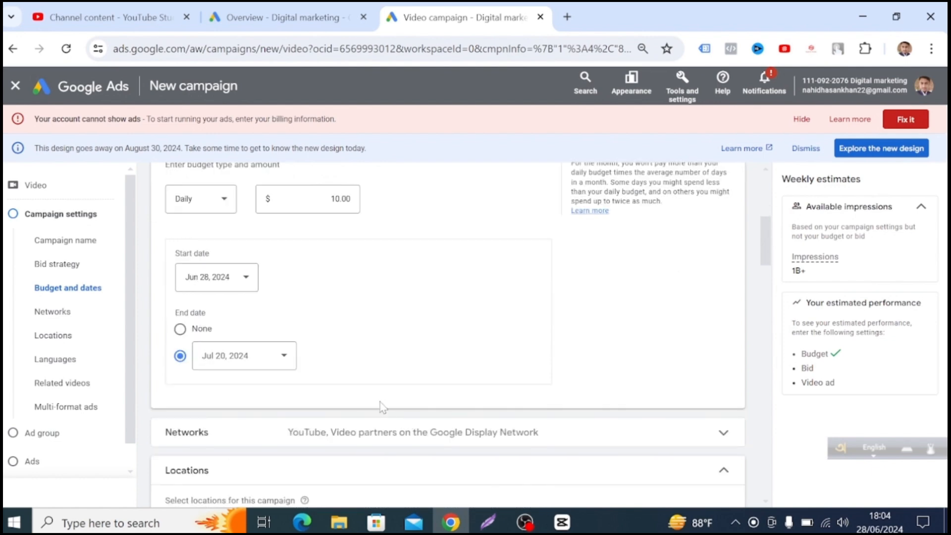
{"action": "scroll", "coordinate": [381, 406], "scroll_direction": "down", "scroll_amount": 2}
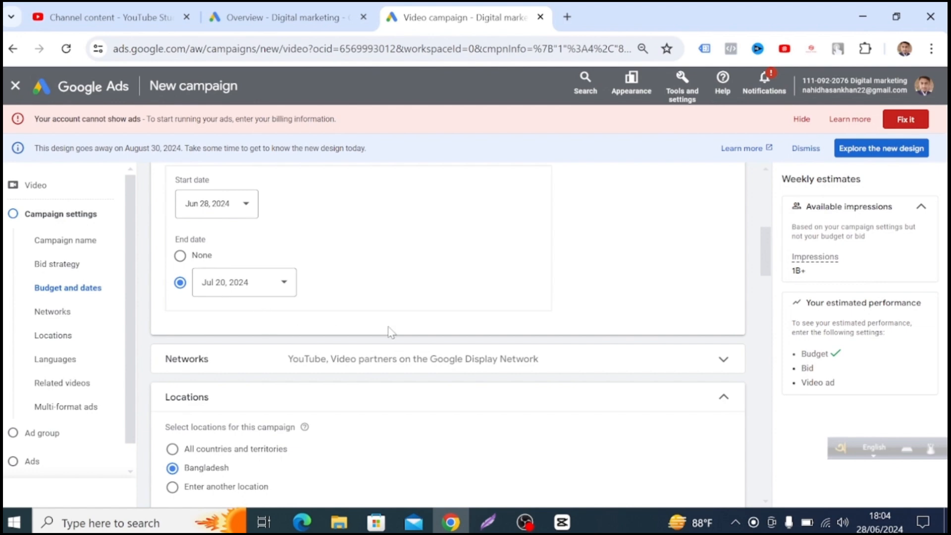
{"action": "left_click", "coordinate": [716, 365]}
{"action": "scroll", "coordinate": [354, 463], "scroll_direction": "down", "scroll_amount": 2}
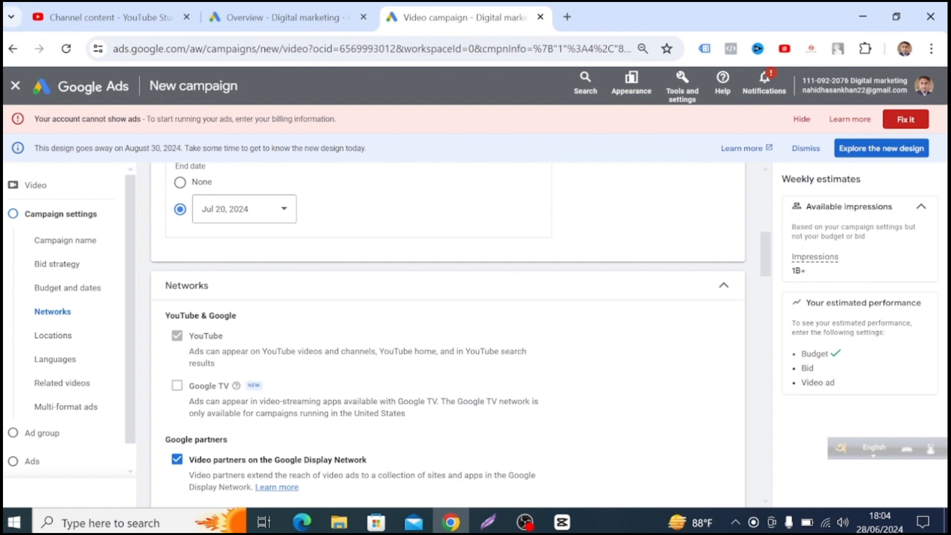
{"action": "scroll", "coordinate": [228, 394], "scroll_direction": "down", "scroll_amount": 2}
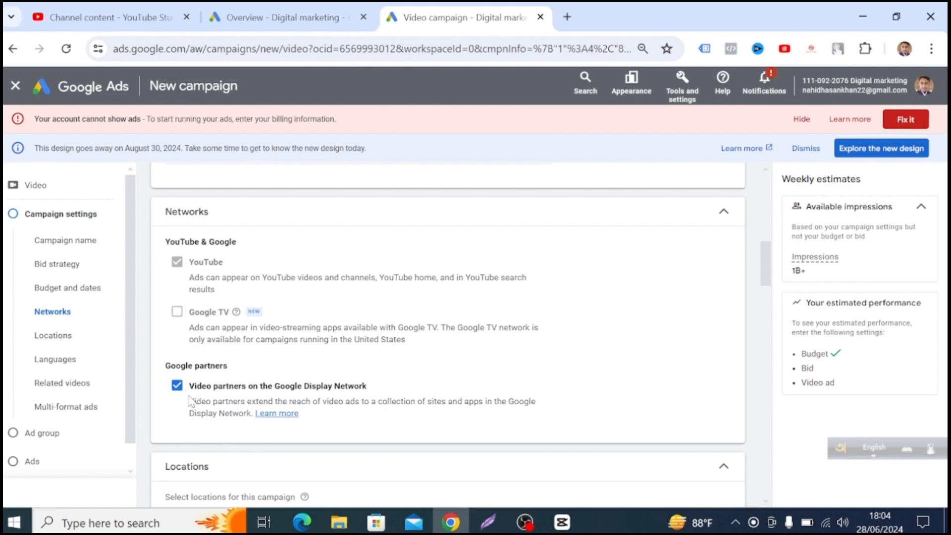
{"action": "left_click", "coordinate": [177, 385]}
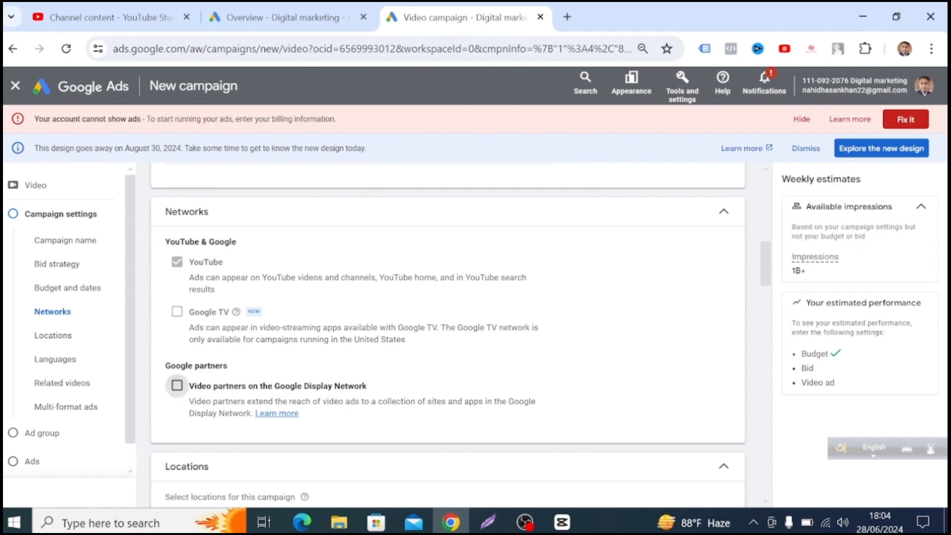
Try the option to enter another location for the campaign, and return the location selection to Bangladesh.
{"action": "scroll", "coordinate": [704, 378], "scroll_direction": "down", "scroll_amount": 2}
{"action": "scroll", "coordinate": [297, 399], "scroll_direction": "down", "scroll_amount": 3}
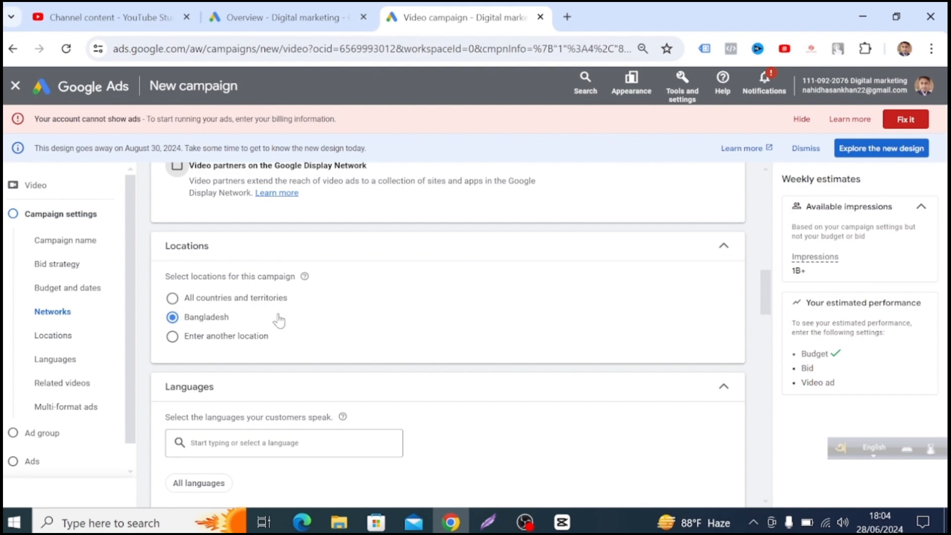
{"action": "left_click", "coordinate": [211, 341]}
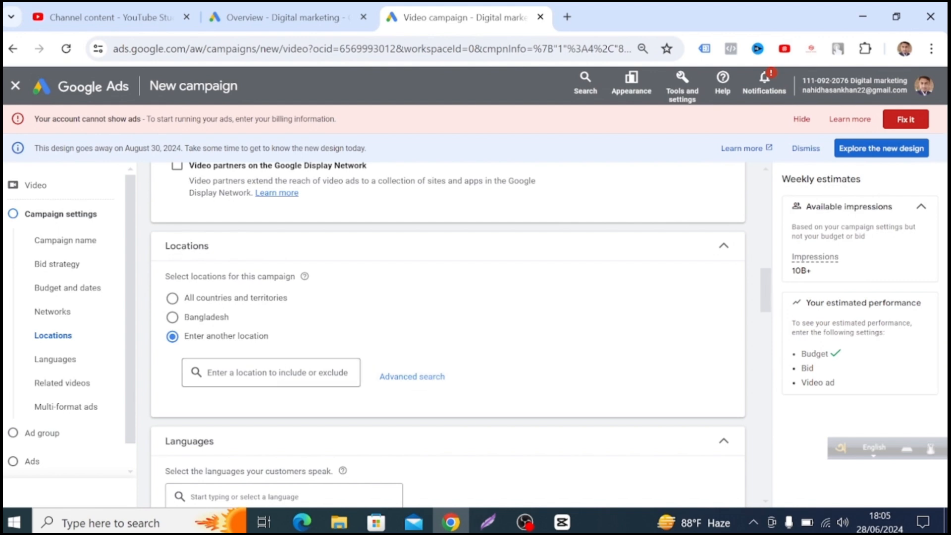
{"action": "left_click", "coordinate": [206, 317]}
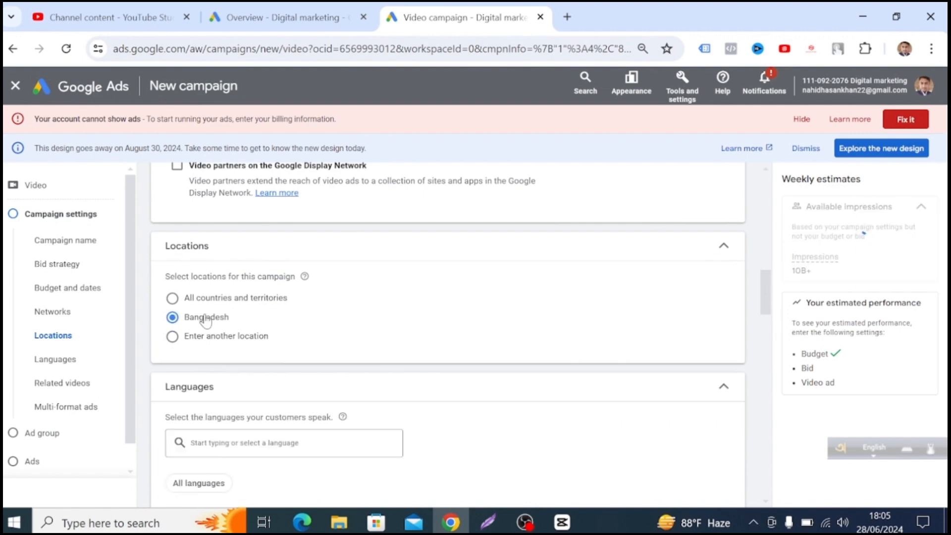
Look over the language and multi-format ad settings, and expand the campaign's additional settings.
{"action": "scroll", "coordinate": [554, 358], "scroll_direction": "down", "scroll_amount": 2}
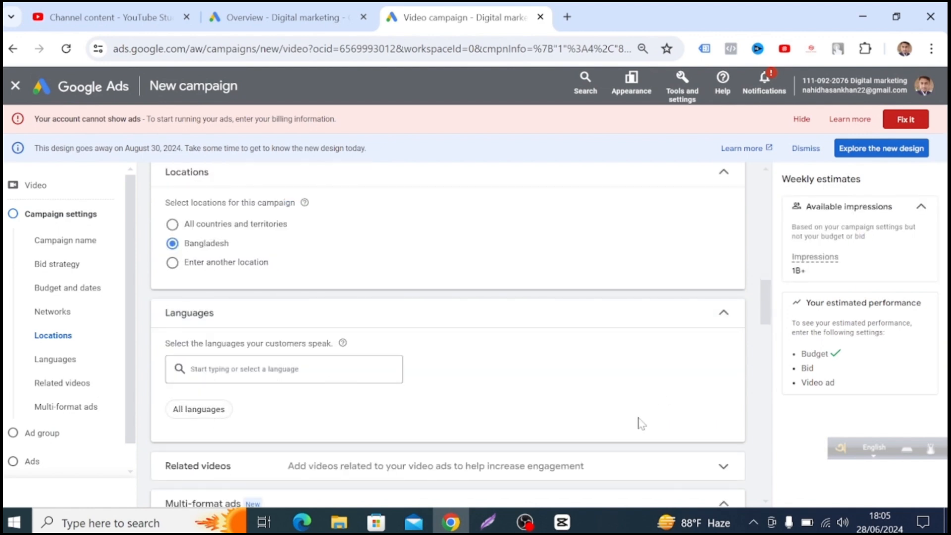
{"action": "scroll", "coordinate": [636, 418], "scroll_direction": "down", "scroll_amount": 2}
{"action": "scroll", "coordinate": [359, 467], "scroll_direction": "down", "scroll_amount": 2}
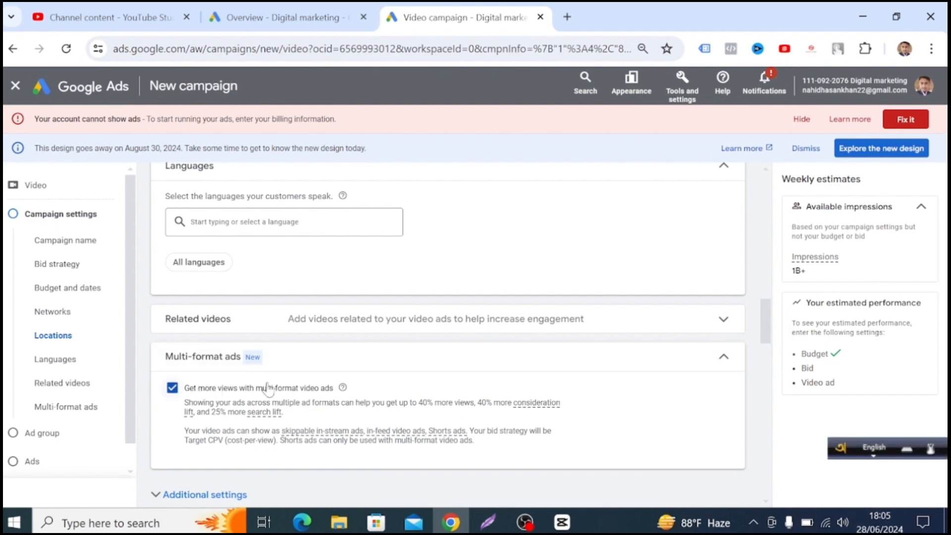
{"action": "scroll", "coordinate": [275, 396], "scroll_direction": "down", "scroll_amount": 2}
{"action": "scroll", "coordinate": [511, 412], "scroll_direction": "down", "scroll_amount": 2}
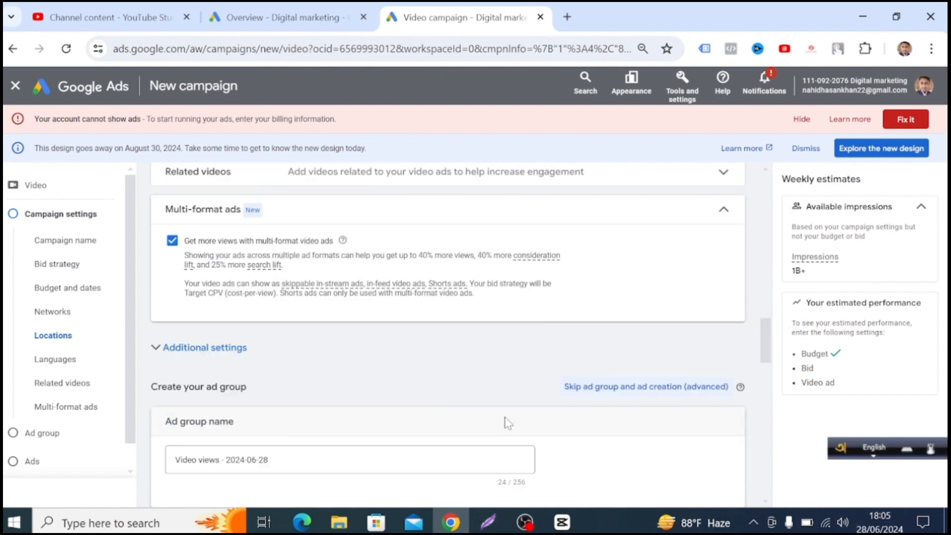
{"action": "scroll", "coordinate": [197, 418], "scroll_direction": "down", "scroll_amount": 2}
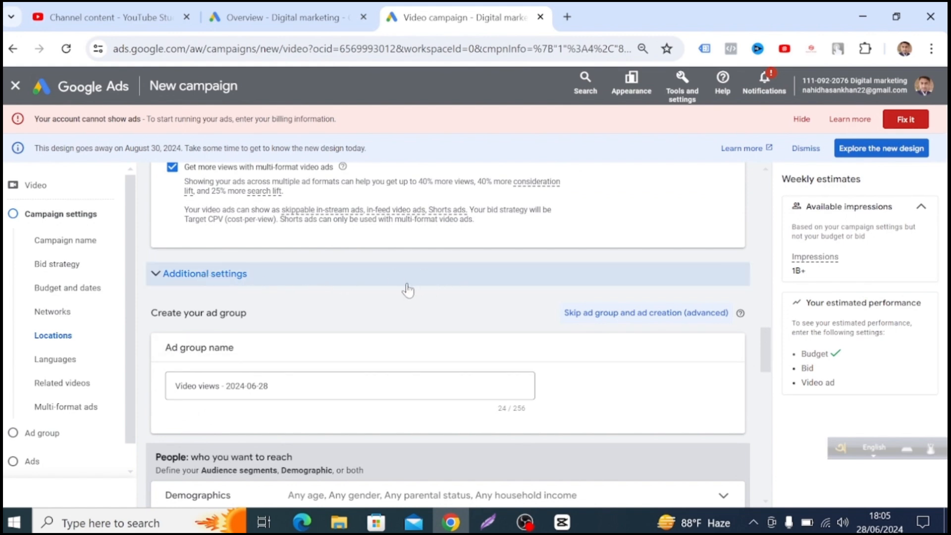
{"action": "left_click", "coordinate": [462, 279]}
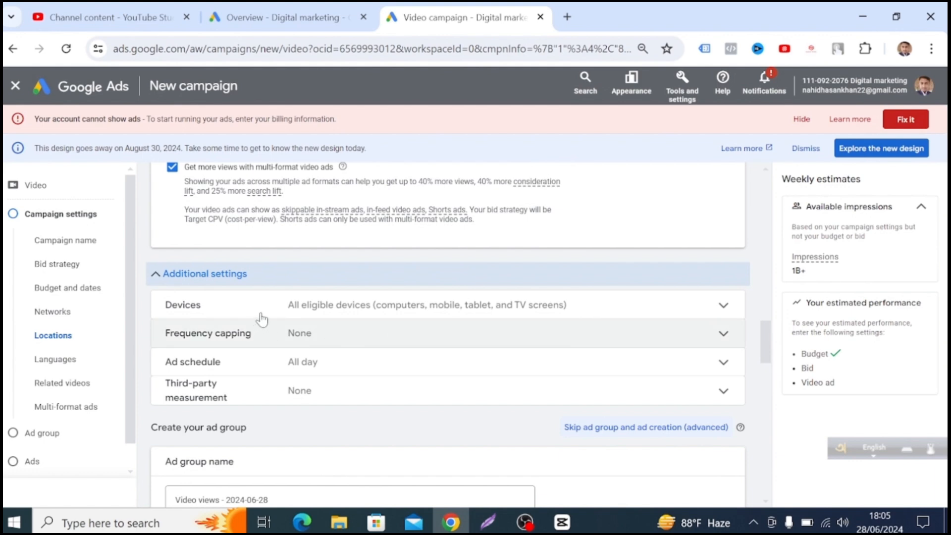
Set specific device targeting with computers, mobile phones and tablets included and TV screens excluded.
{"action": "left_click", "coordinate": [711, 312]}
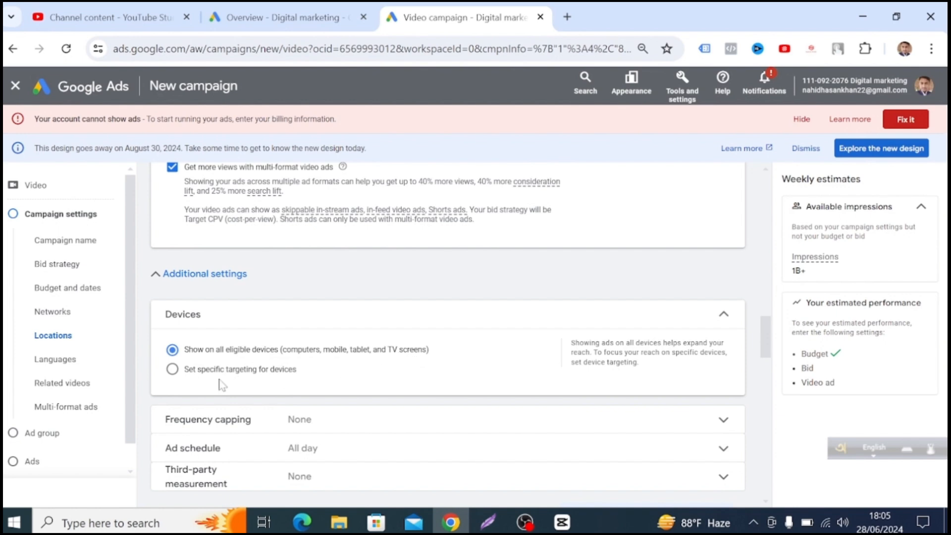
{"action": "left_click", "coordinate": [251, 376]}
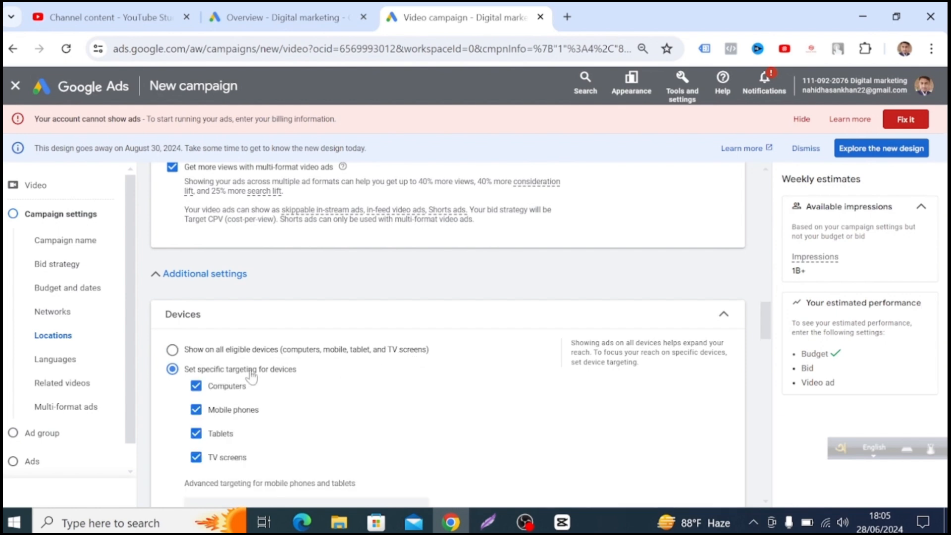
{"action": "left_click", "coordinate": [196, 387]}
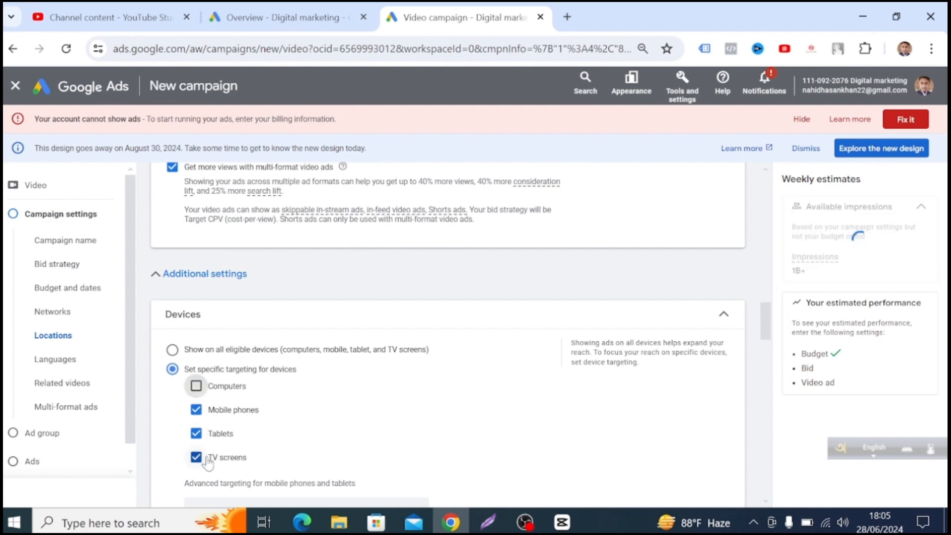
{"action": "left_click", "coordinate": [208, 458]}
{"action": "left_click", "coordinate": [196, 388]}
Restrict the mobile and tablet operating systems to all versions of Android, BlackBerry, iOS and Windows Phone.
{"action": "scroll", "coordinate": [258, 443], "scroll_direction": "down", "scroll_amount": 3}
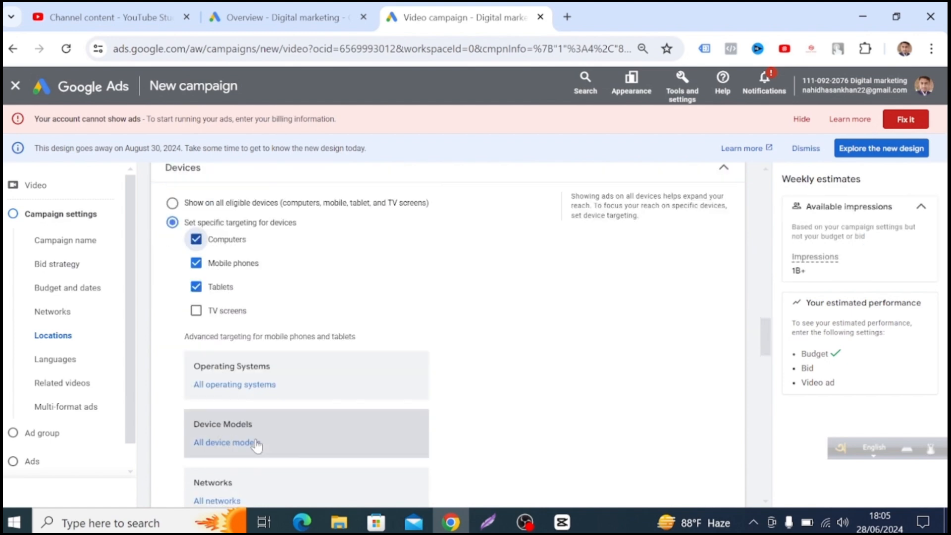
{"action": "scroll", "coordinate": [378, 415], "scroll_direction": "down", "scroll_amount": 2}
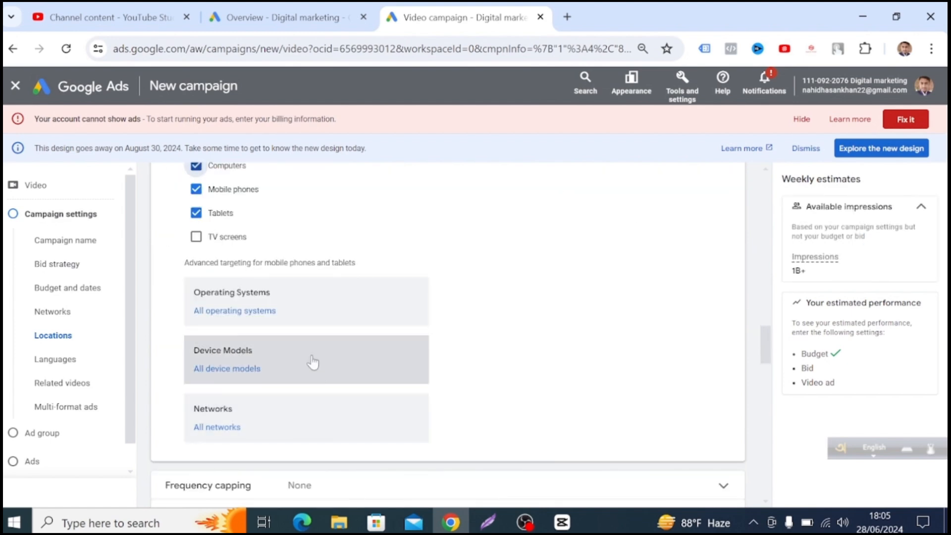
{"action": "left_click", "coordinate": [318, 312]}
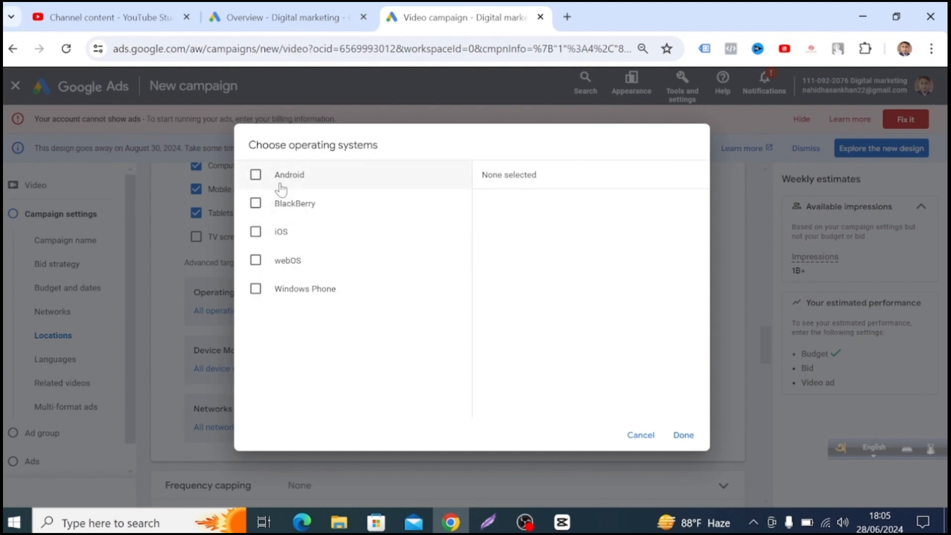
{"action": "left_click", "coordinate": [254, 175]}
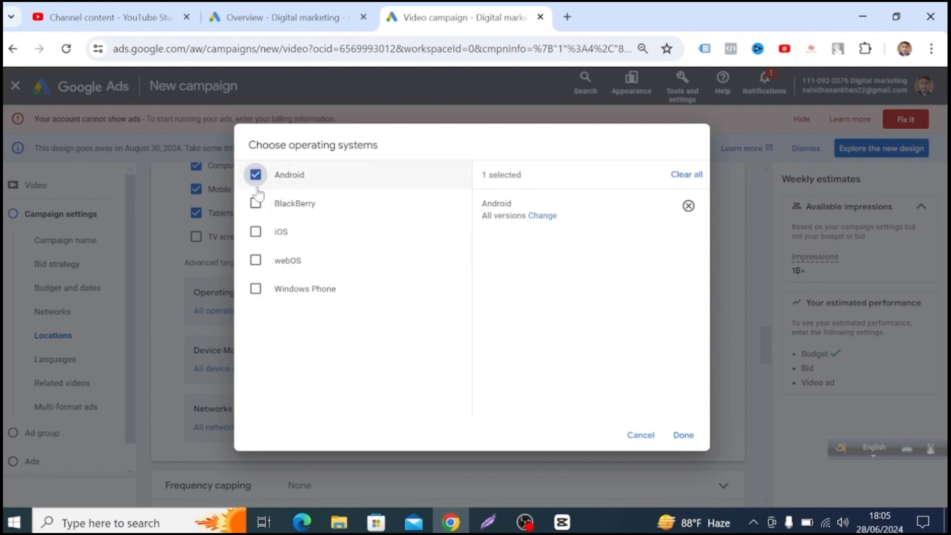
{"action": "left_click", "coordinate": [287, 210]}
{"action": "left_click", "coordinate": [271, 287]}
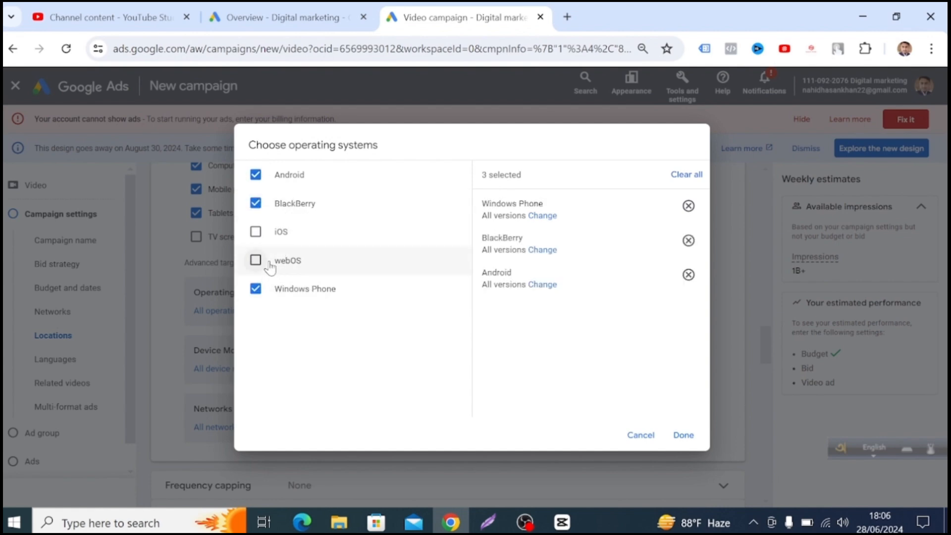
{"action": "left_click", "coordinate": [264, 231]}
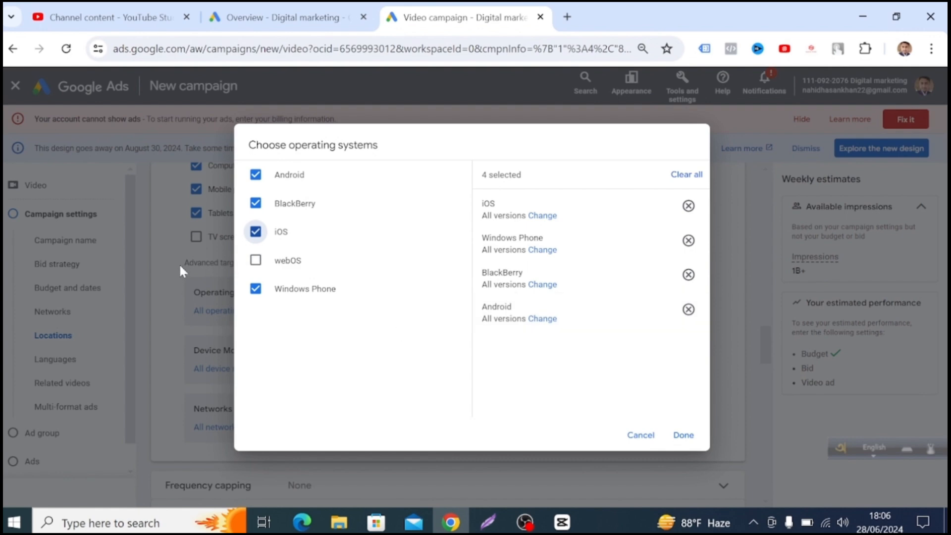
{"action": "left_click", "coordinate": [686, 435]}
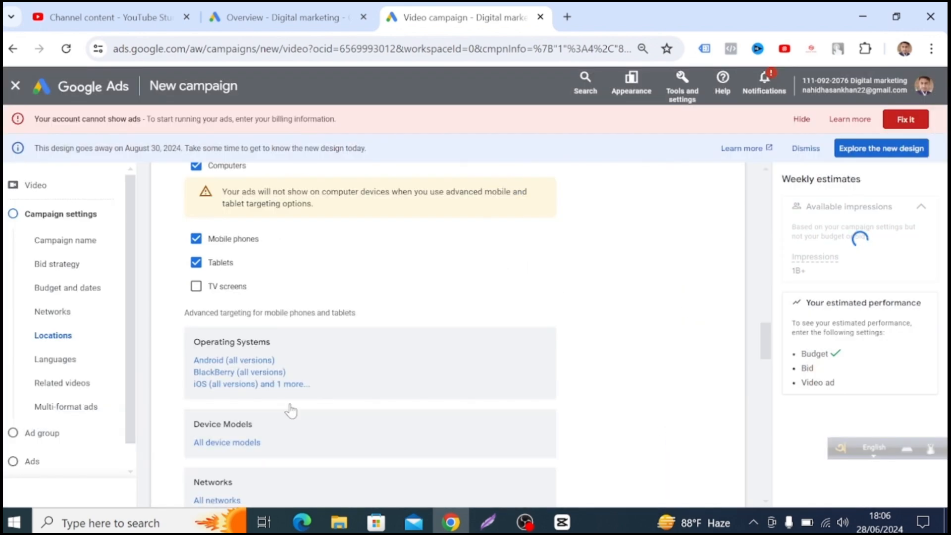
Look through the Android brands in the device model targeting options, and close the selection without picking any model.
{"action": "scroll", "coordinate": [296, 376], "scroll_direction": "down", "scroll_amount": 1}
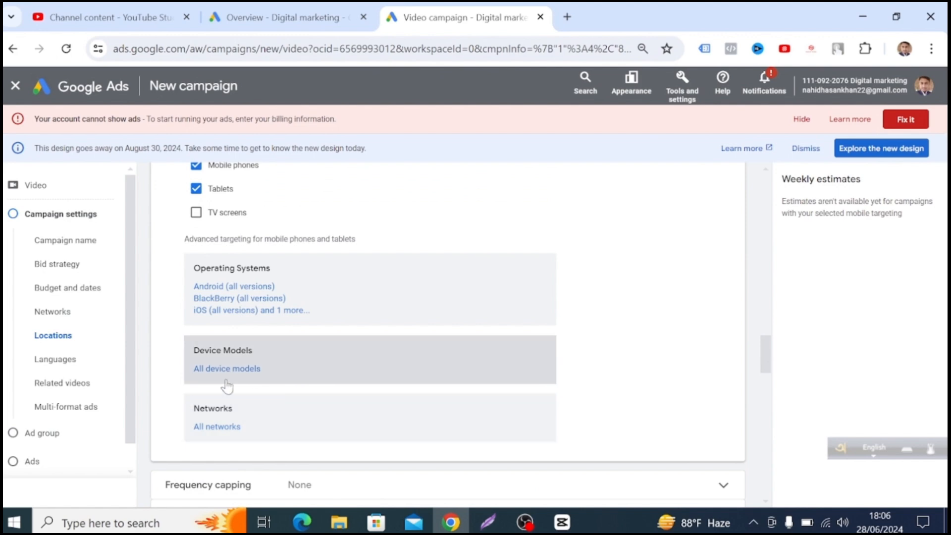
{"action": "left_click", "coordinate": [323, 382]}
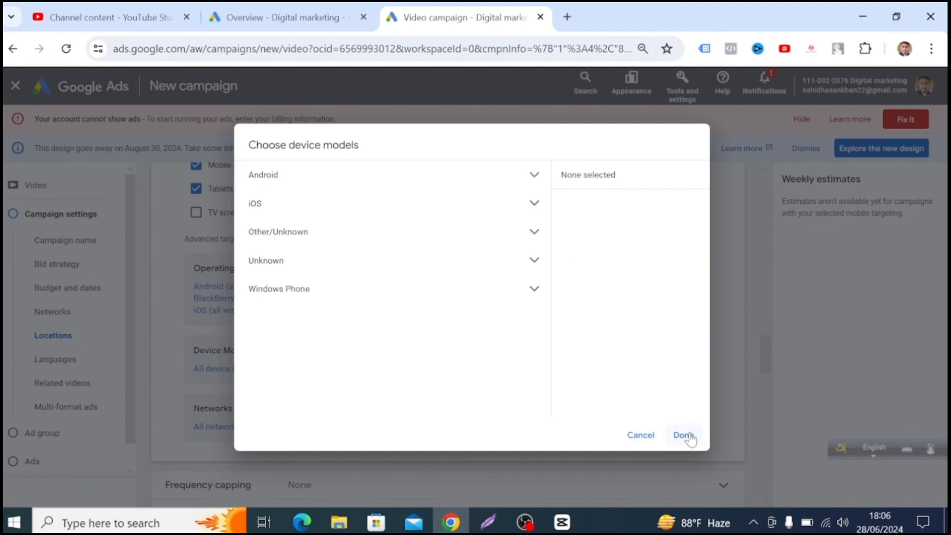
{"action": "left_click", "coordinate": [444, 179]}
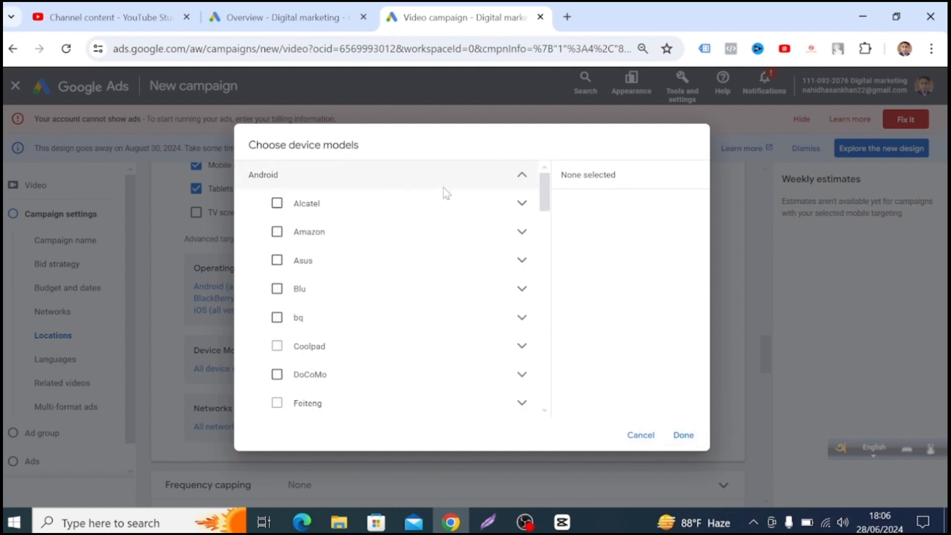
{"action": "scroll", "coordinate": [340, 345], "scroll_direction": "down", "scroll_amount": 3}
{"action": "scroll", "coordinate": [340, 346], "scroll_direction": "down", "scroll_amount": 15}
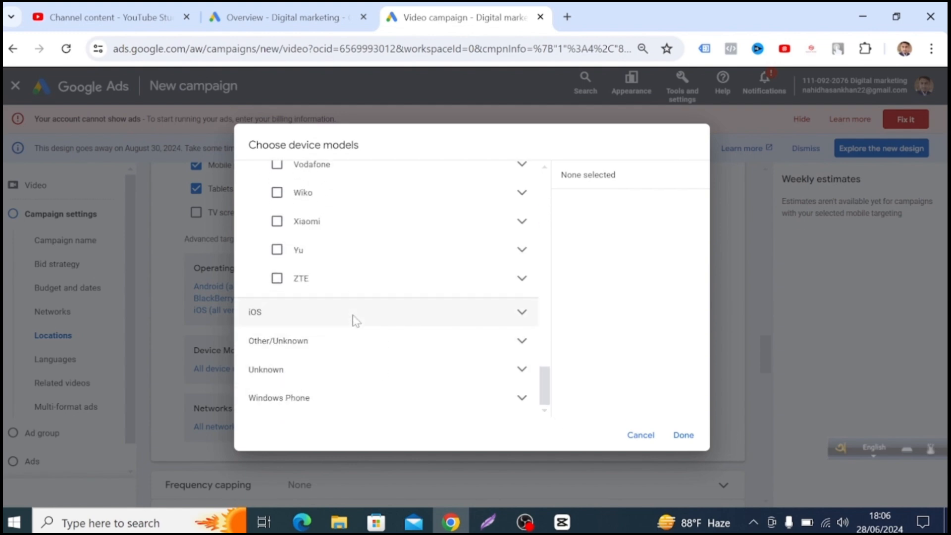
{"action": "scroll", "coordinate": [352, 320], "scroll_direction": "up", "scroll_amount": 10}
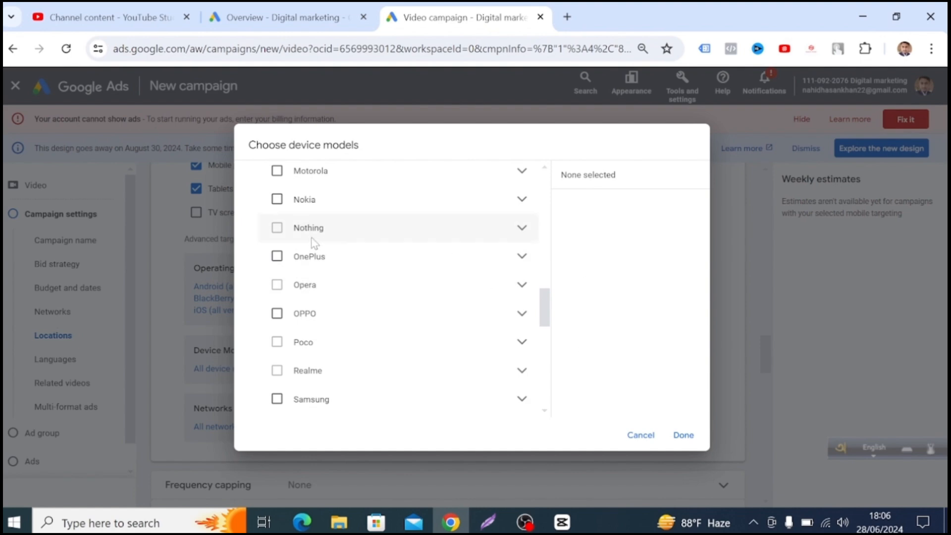
{"action": "left_click", "coordinate": [683, 436]}
Enable the impression frequency cap under frequency capping and limit it to 3 impressions per day.
{"action": "scroll", "coordinate": [333, 403], "scroll_direction": "down", "scroll_amount": 2}
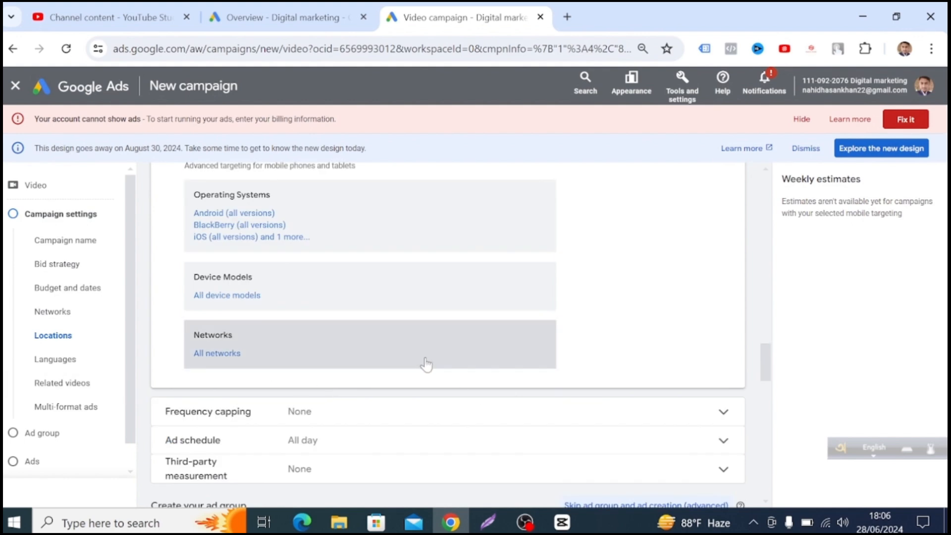
{"action": "scroll", "coordinate": [426, 364], "scroll_direction": "down", "scroll_amount": 1}
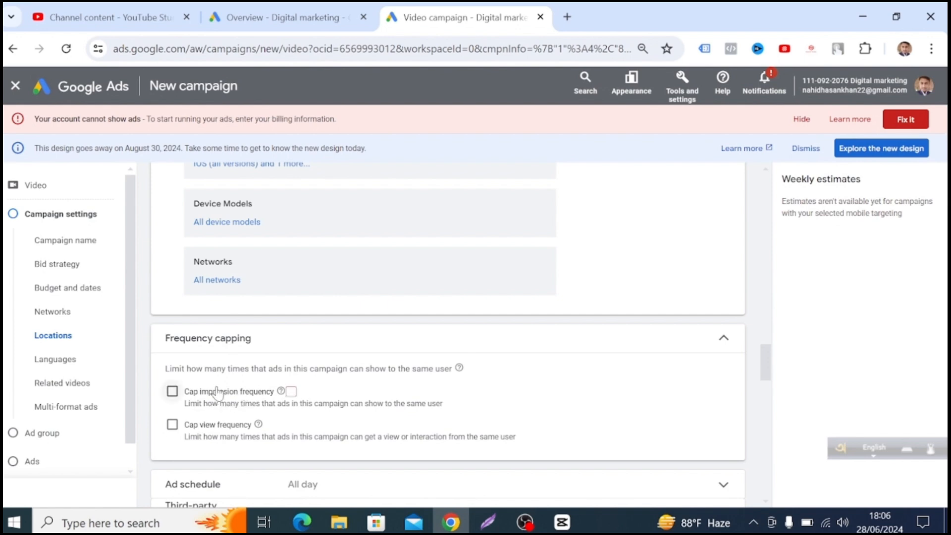
{"action": "left_click", "coordinate": [190, 396]}
{"action": "scroll", "coordinate": [399, 420], "scroll_direction": "down", "scroll_amount": 2}
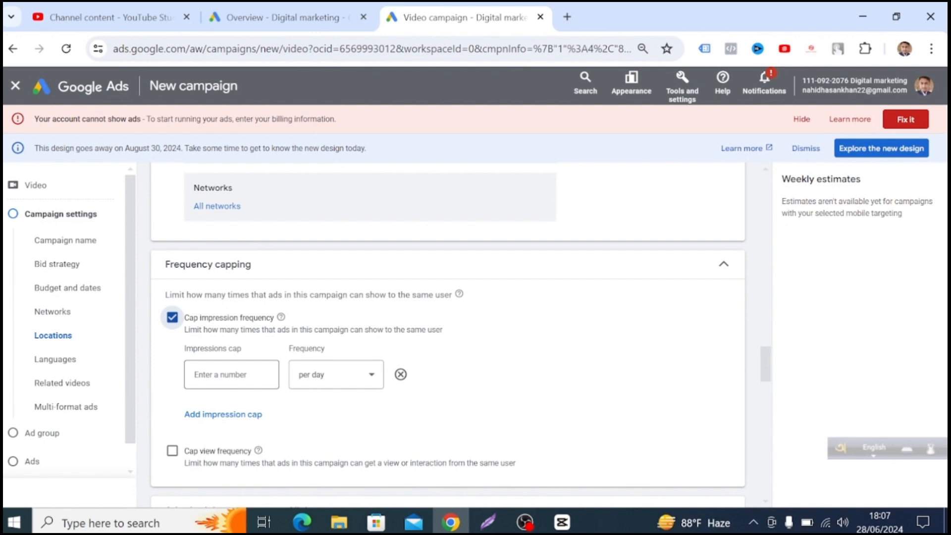
{"action": "left_click", "coordinate": [231, 374]}
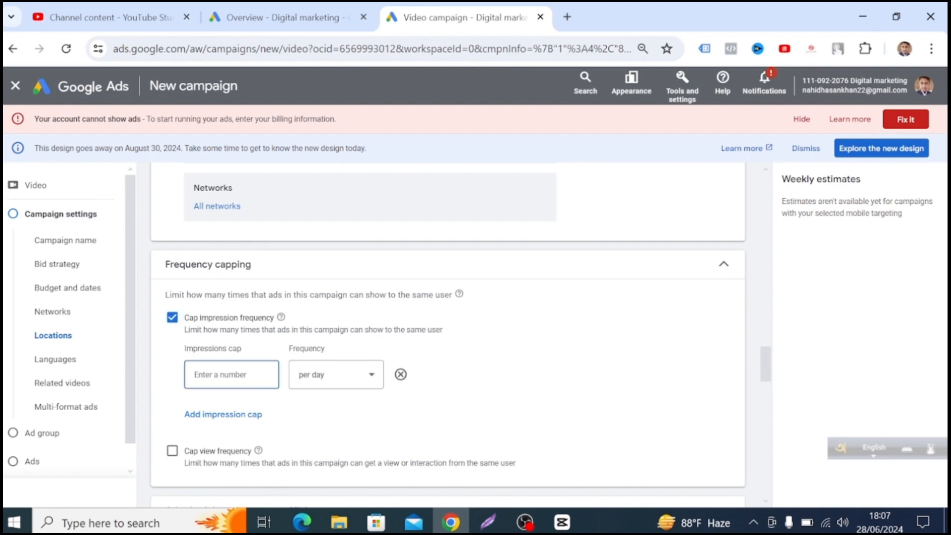
{"action": "type", "text": "3"}
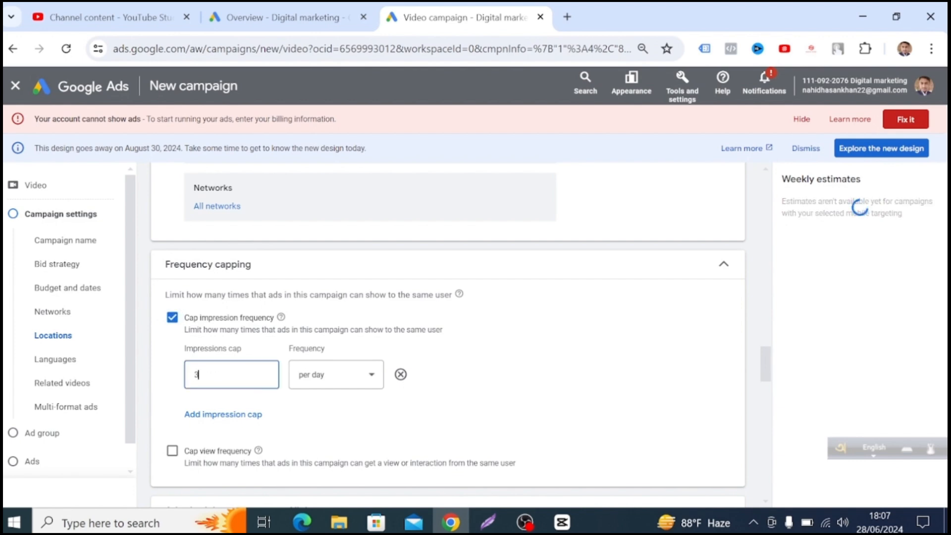
{"action": "left_click", "coordinate": [329, 382]}
{"action": "left_click", "coordinate": [317, 384]}
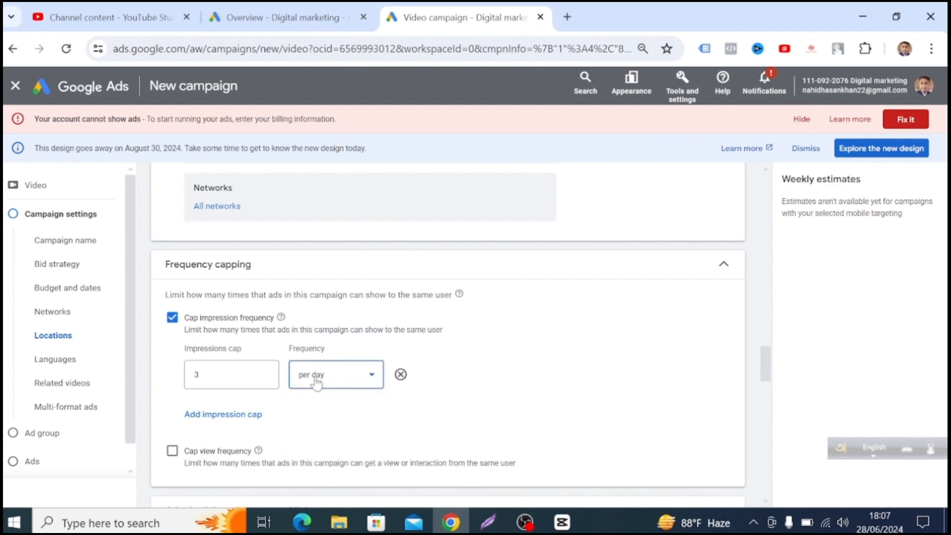
Add a second impression cap of 3 impressions per day.
{"action": "scroll", "coordinate": [260, 411], "scroll_direction": "down", "scroll_amount": 1}
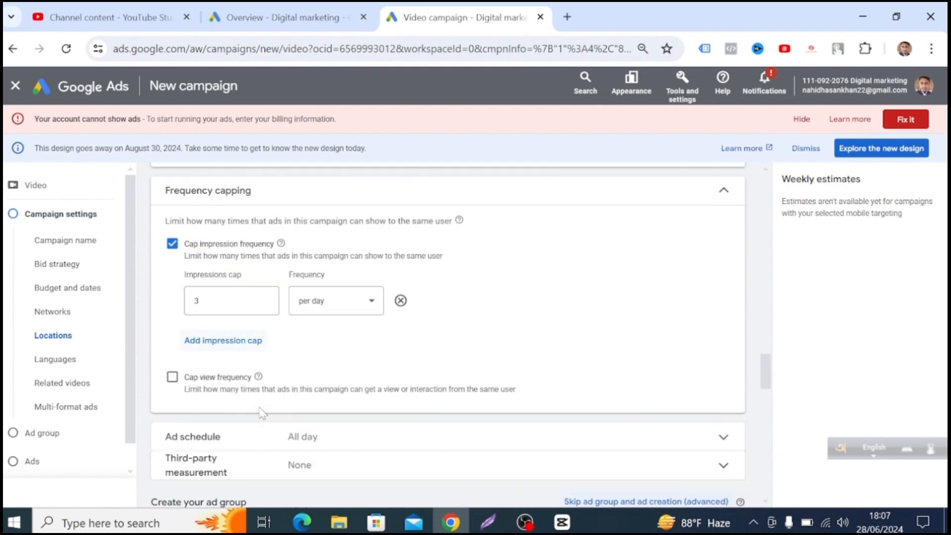
{"action": "left_click", "coordinate": [245, 342]}
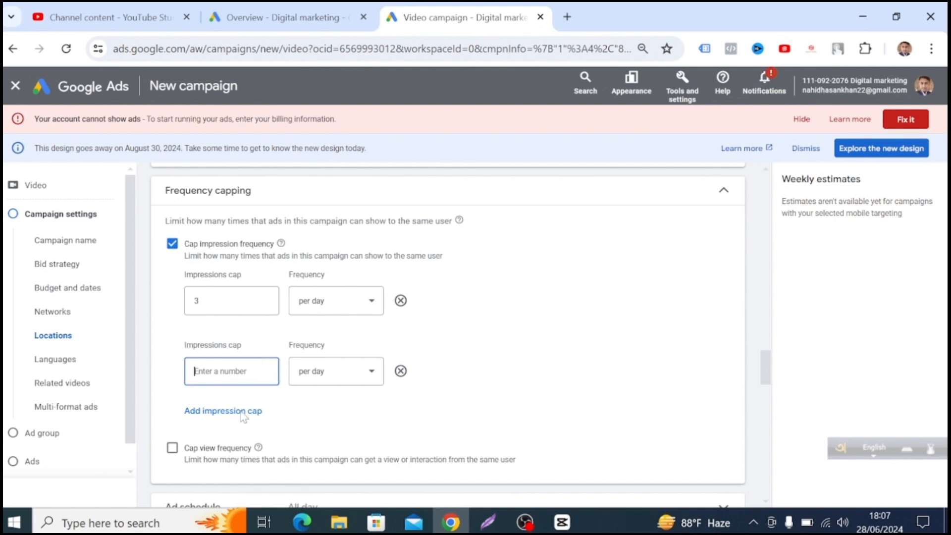
{"action": "scroll", "coordinate": [250, 448], "scroll_direction": "down", "scroll_amount": 2}
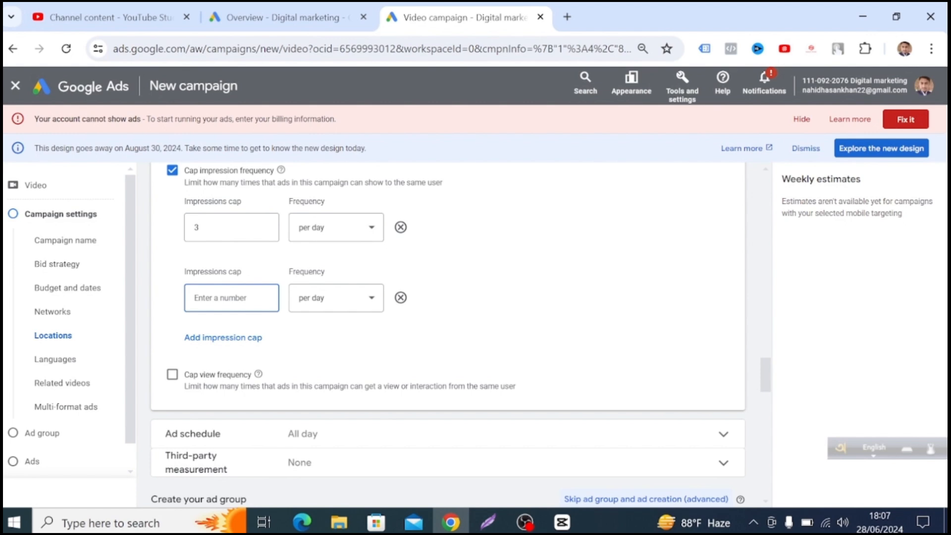
{"action": "type", "text": "3"}
{"action": "left_click", "coordinate": [340, 298]}
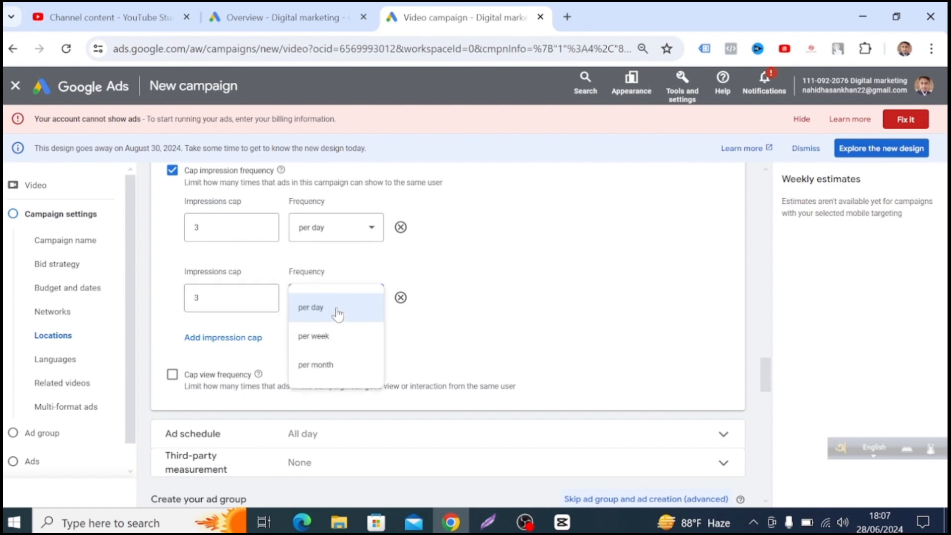
{"action": "left_click", "coordinate": [339, 308]}
Enable the view frequency cap and limit it to 2 views per day.
{"action": "scroll", "coordinate": [287, 379], "scroll_direction": "down", "scroll_amount": 1}
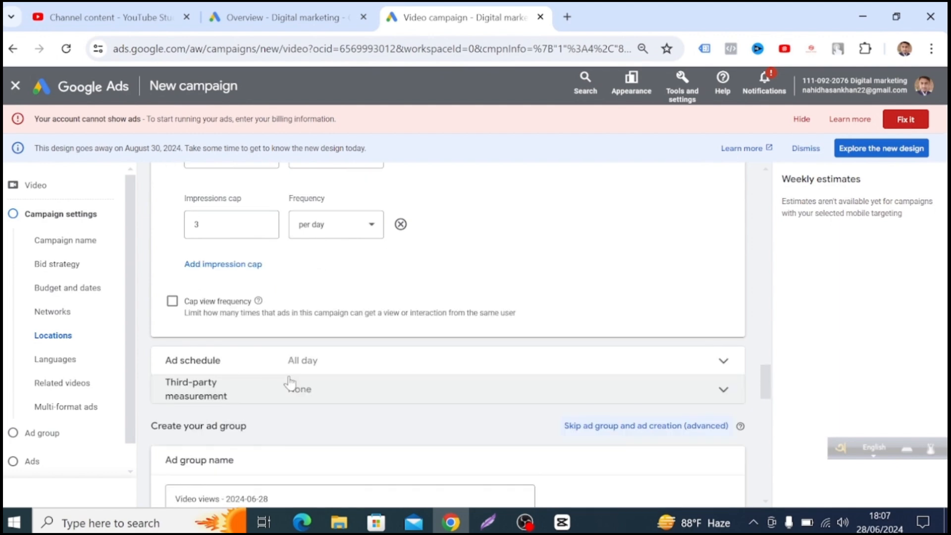
{"action": "scroll", "coordinate": [221, 323], "scroll_direction": "down", "scroll_amount": 1}
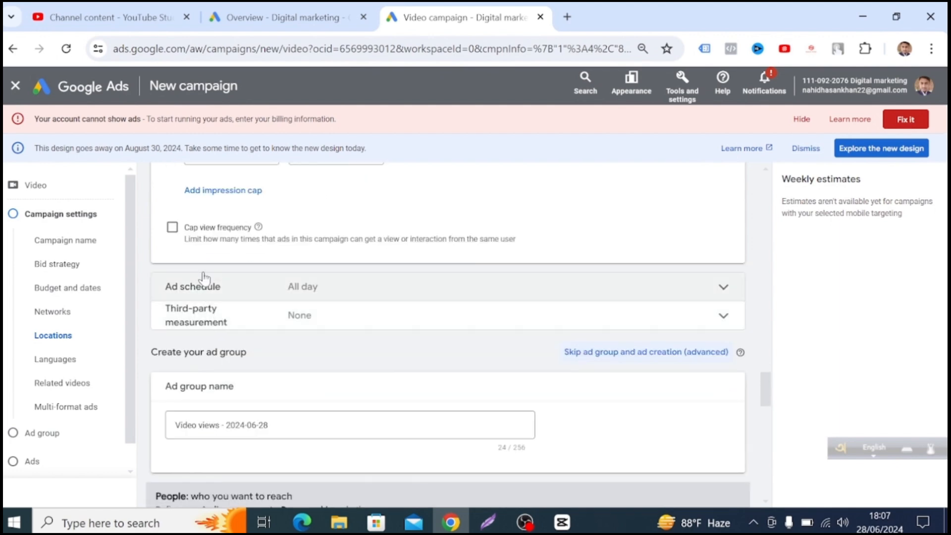
{"action": "left_click", "coordinate": [172, 226]}
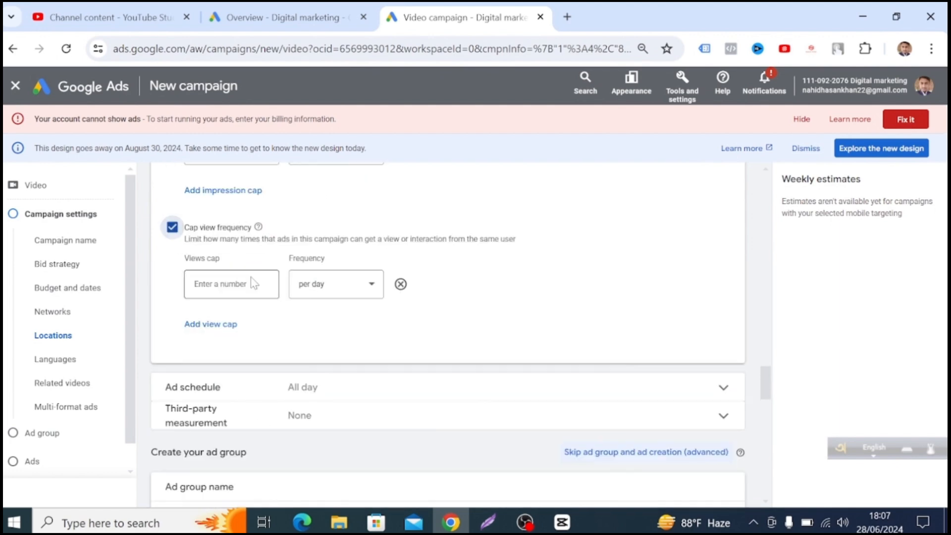
{"action": "scroll", "coordinate": [253, 283], "scroll_direction": "up", "scroll_amount": 2}
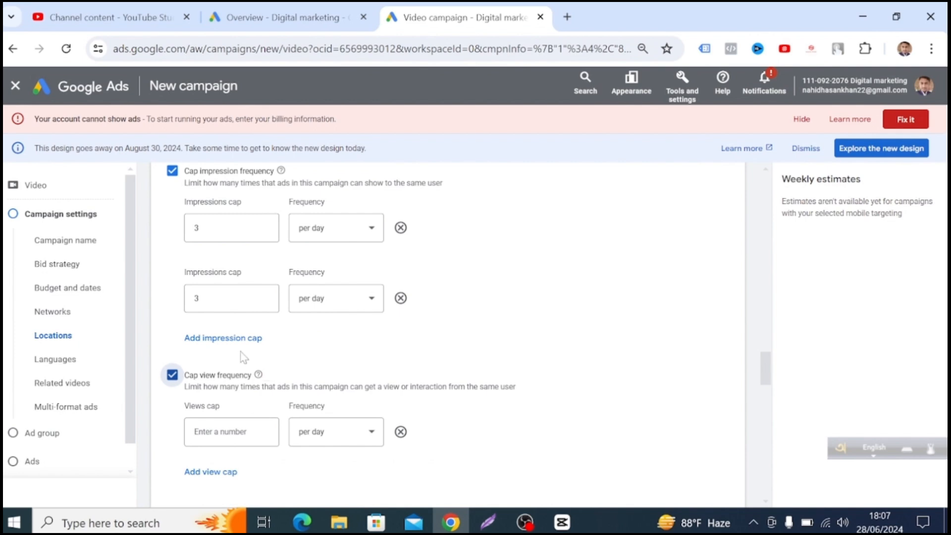
{"action": "scroll", "coordinate": [329, 419], "scroll_direction": "down", "scroll_amount": 1}
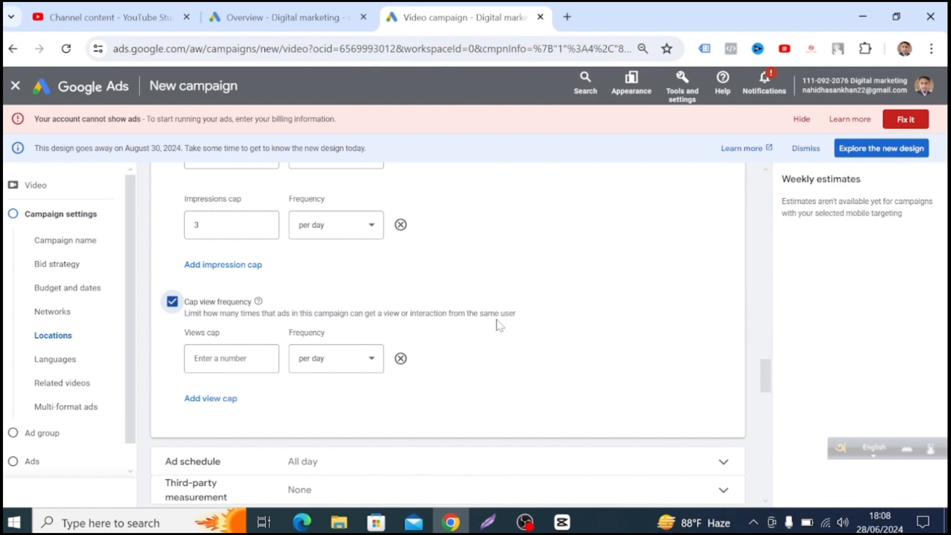
{"action": "left_click", "coordinate": [232, 359]}
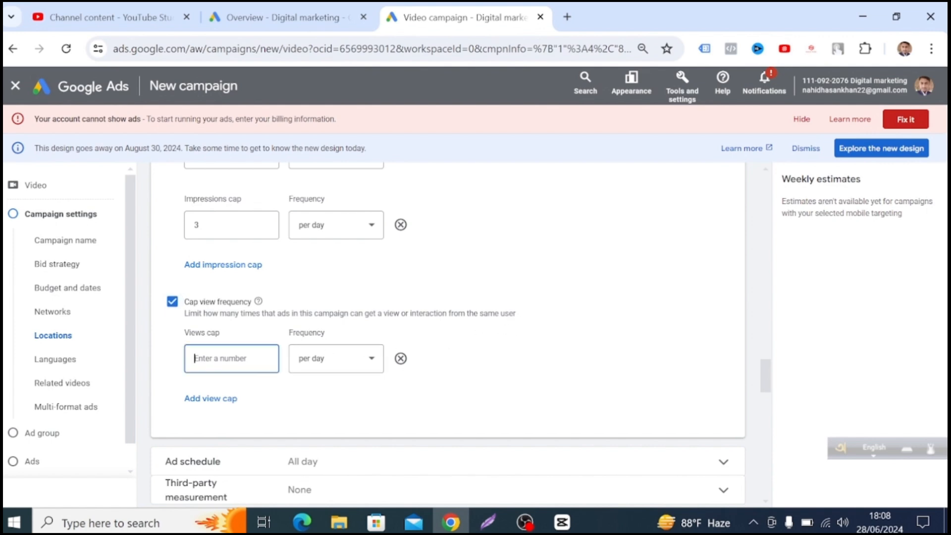
{"action": "type", "text": "2"}
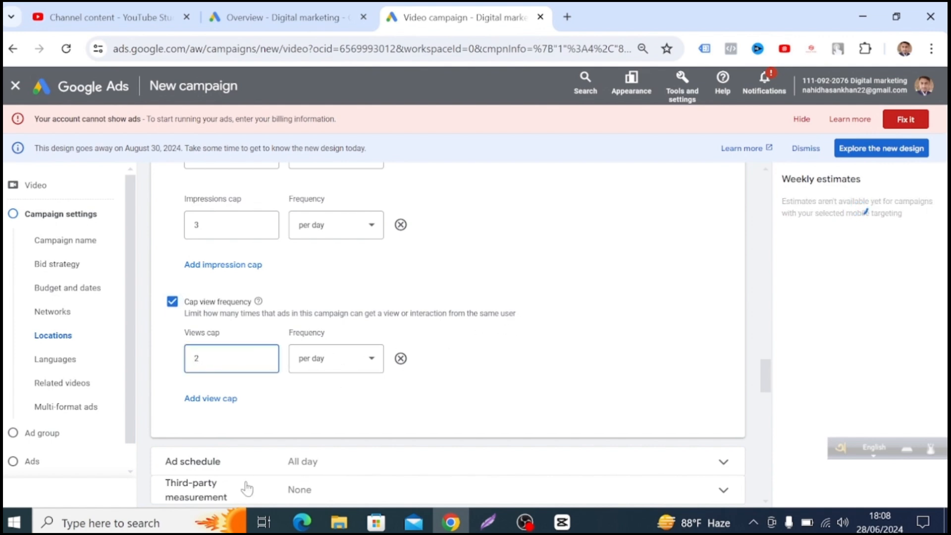
Expand the ad schedule and look over its day options, keeping the schedule on all days.
{"action": "scroll", "coordinate": [245, 475], "scroll_direction": "down", "scroll_amount": 1}
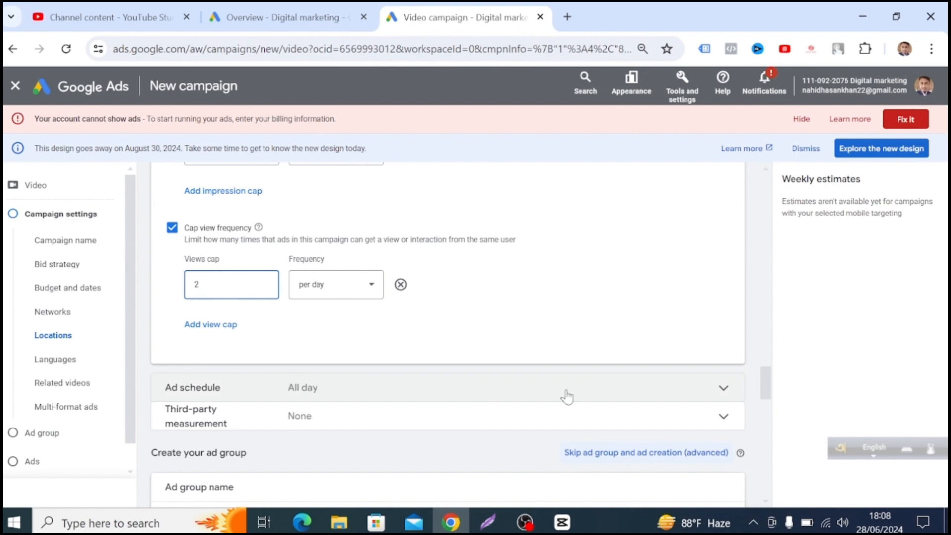
{"action": "scroll", "coordinate": [317, 391], "scroll_direction": "down", "scroll_amount": 1}
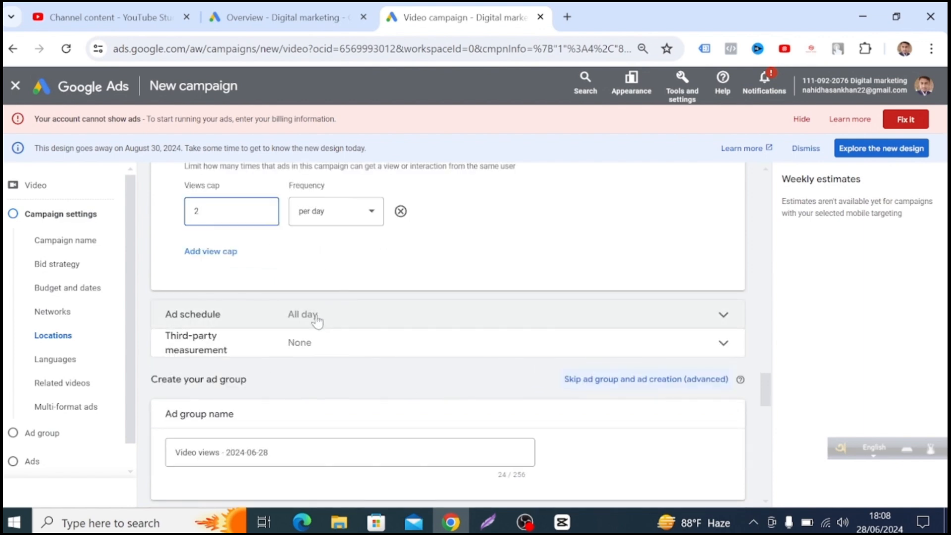
{"action": "left_click", "coordinate": [699, 322]}
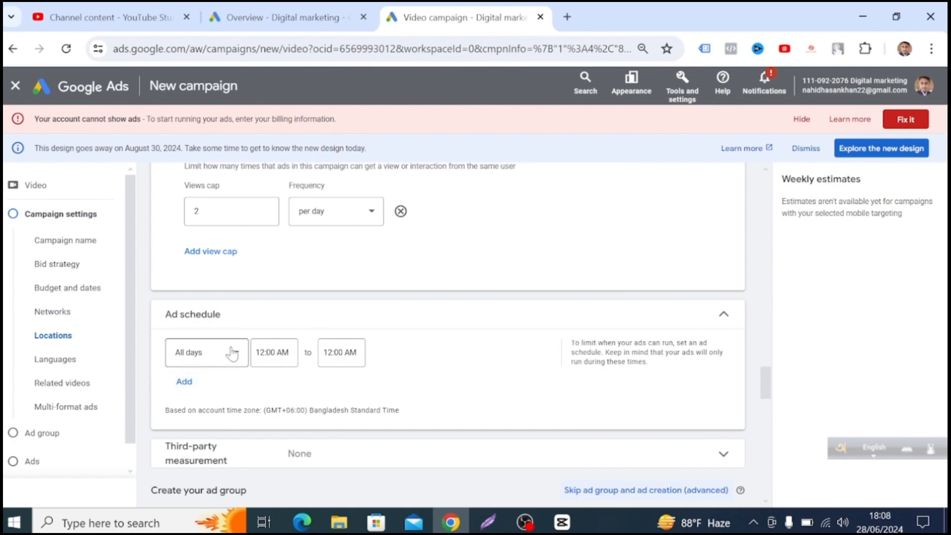
{"action": "left_click", "coordinate": [232, 354]}
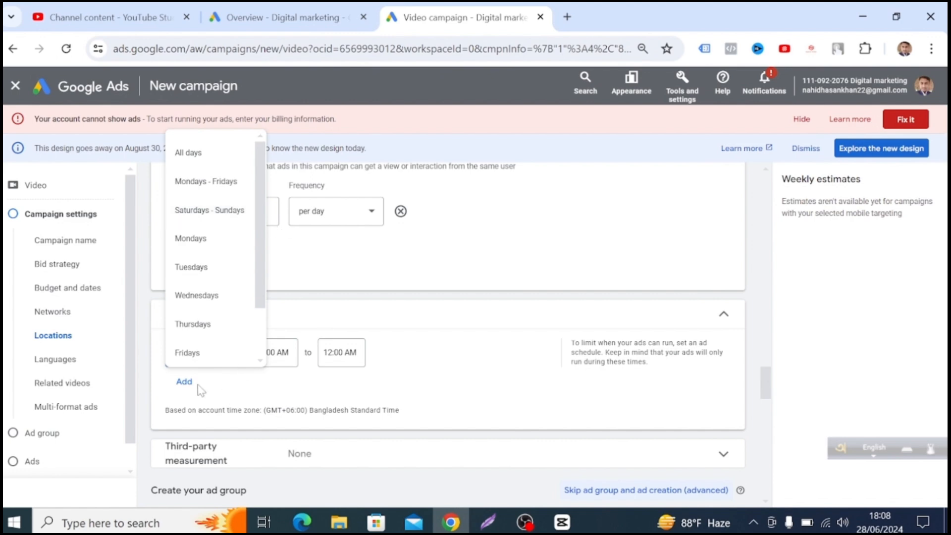
{"action": "left_click", "coordinate": [217, 379]}
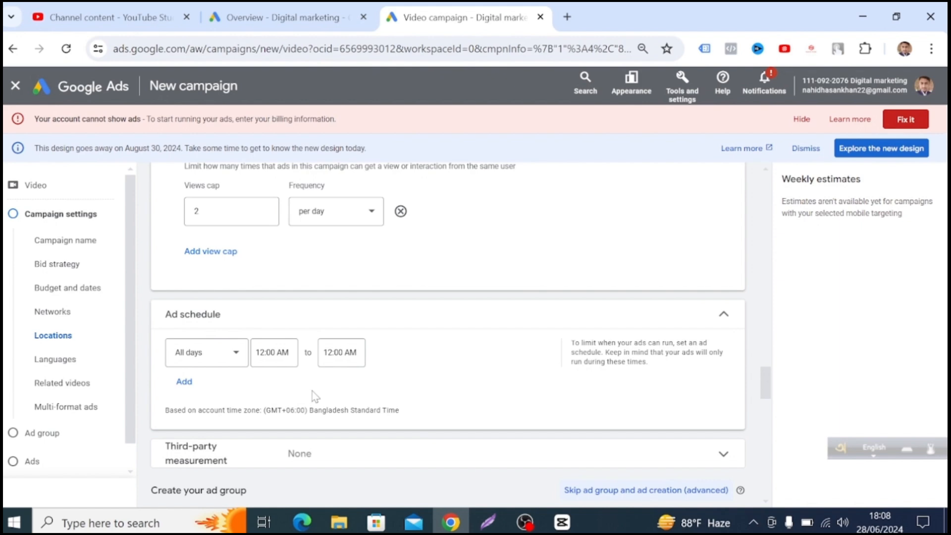
Replace the default ad group name with "laptop".
{"action": "scroll", "coordinate": [312, 391], "scroll_direction": "down", "scroll_amount": 2}
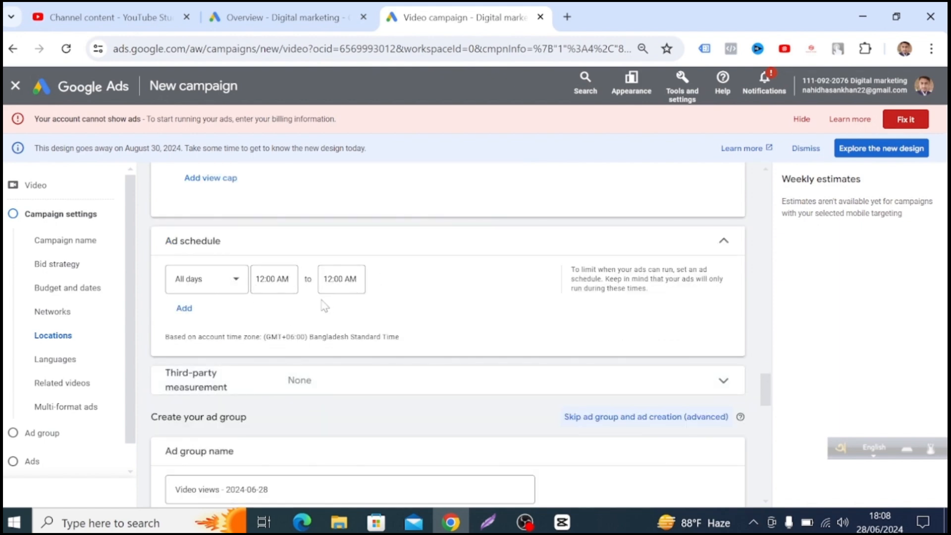
{"action": "scroll", "coordinate": [324, 333], "scroll_direction": "down", "scroll_amount": 4}
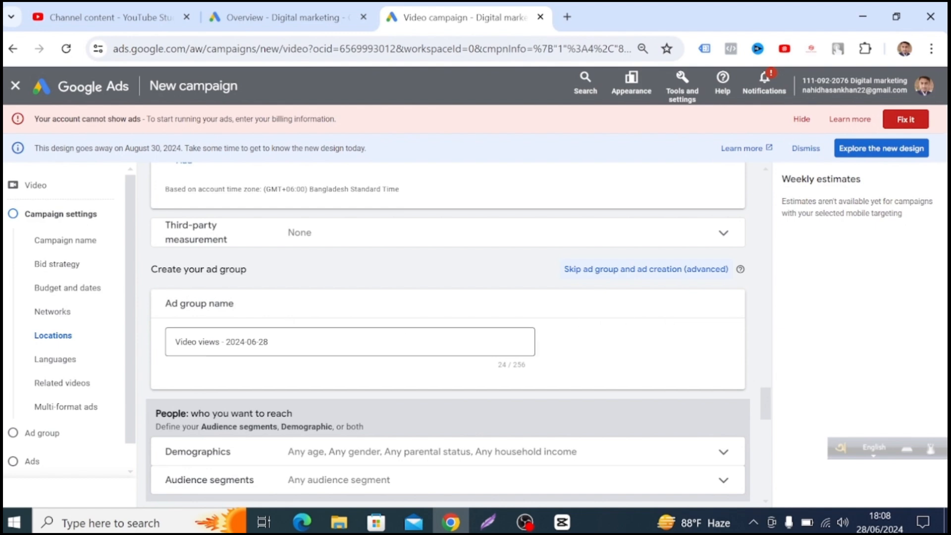
{"action": "left_click", "coordinate": [269, 341]}
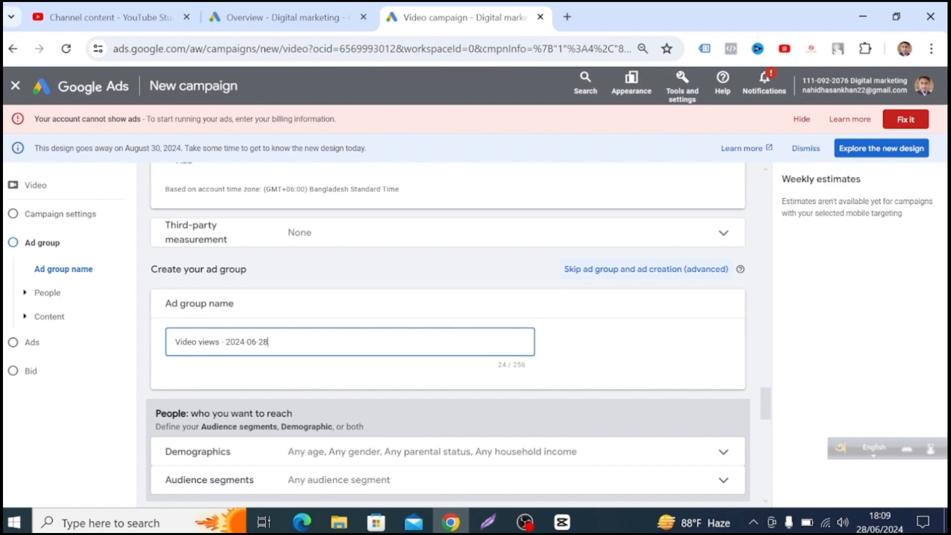
{"action": "key", "text": "BackSpace"}
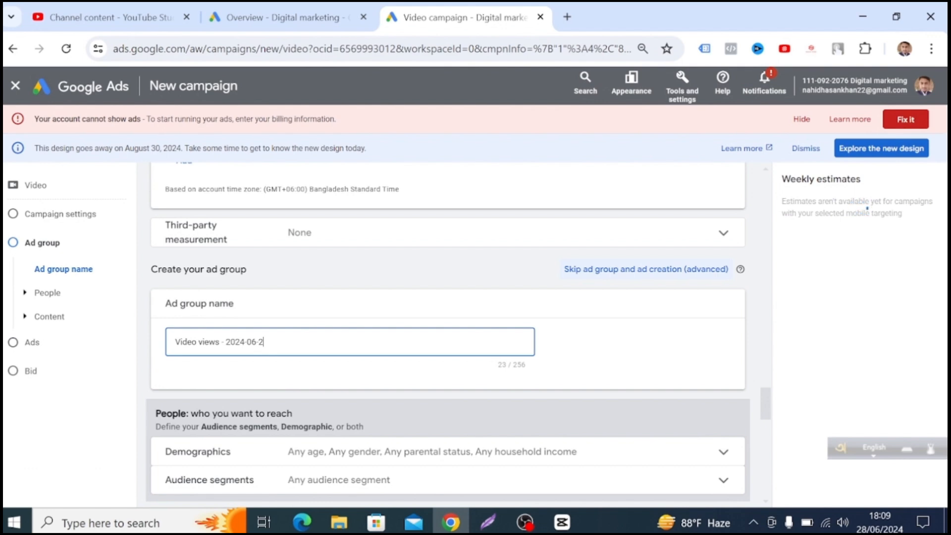
{"action": "key", "text": "ctrl+a"}
{"action": "key", "text": "BackSpace"}
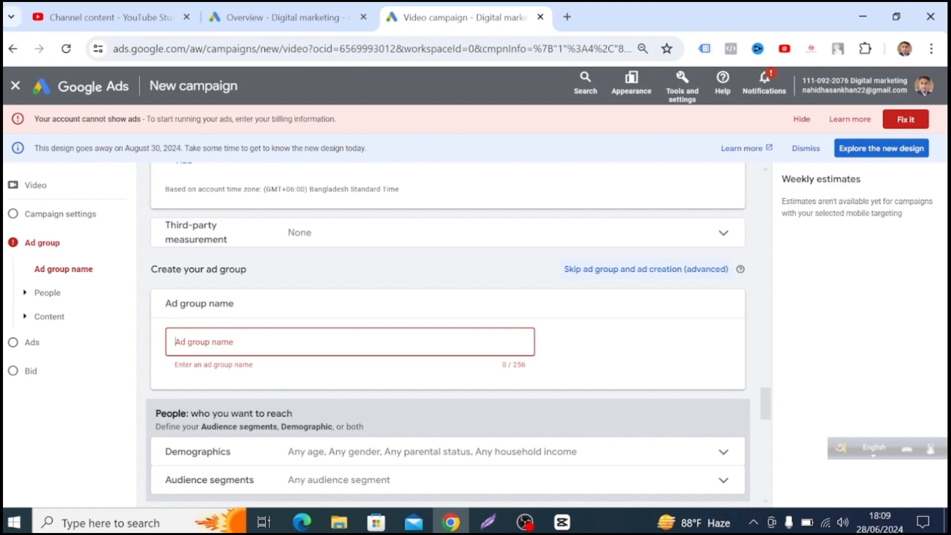
{"action": "type", "text": "laptop"}
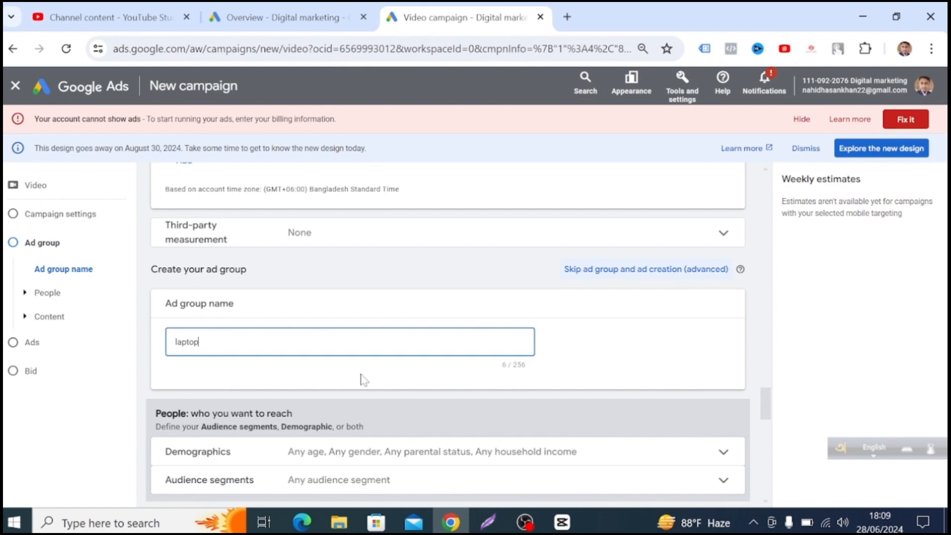
{"action": "scroll", "coordinate": [364, 380], "scroll_direction": "down", "scroll_amount": 2}
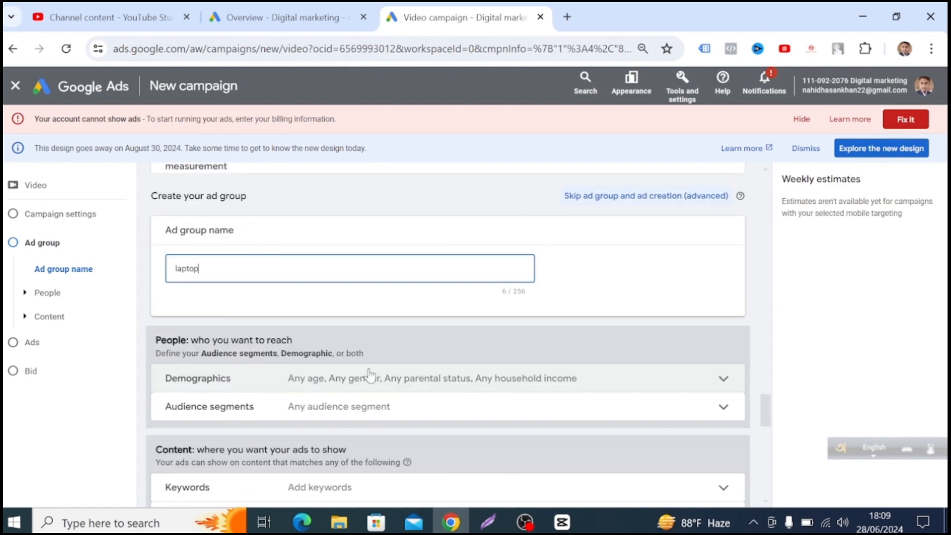
{"action": "scroll", "coordinate": [527, 305], "scroll_direction": "down", "scroll_amount": 2}
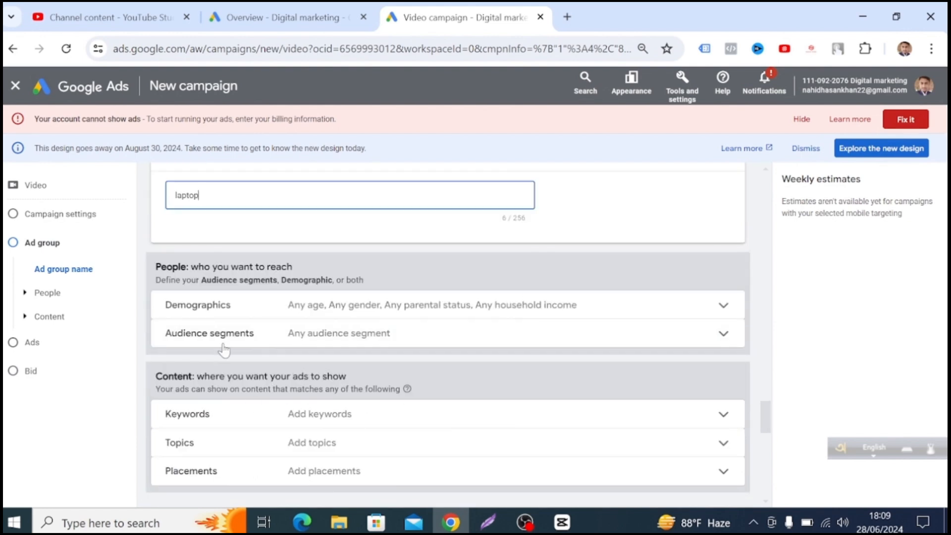
Exclude the 55 - 64 and 65+ age groups from the ad group's demographic targeting.
{"action": "left_click", "coordinate": [722, 305]}
{"action": "scroll", "coordinate": [713, 316], "scroll_direction": "down", "scroll_amount": 3}
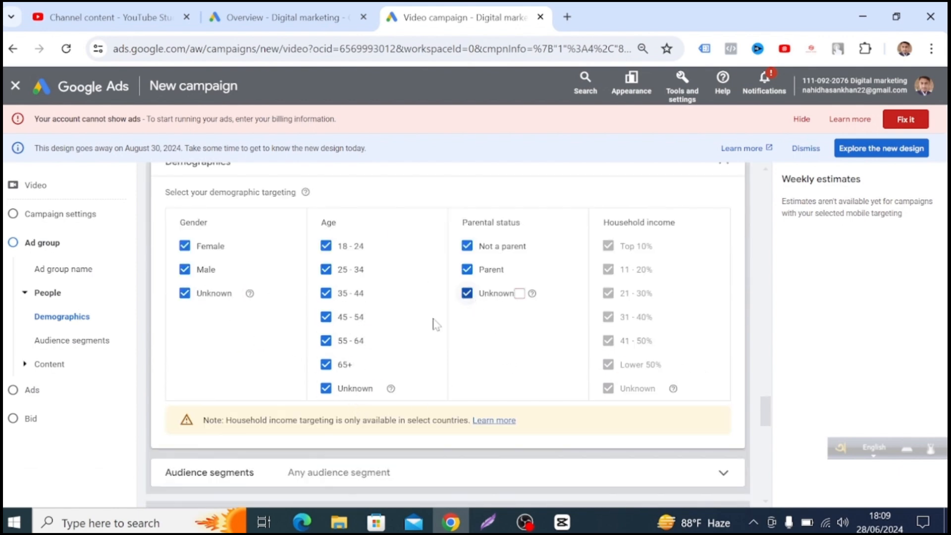
{"action": "left_click", "coordinate": [331, 367]}
{"action": "left_click", "coordinate": [326, 342]}
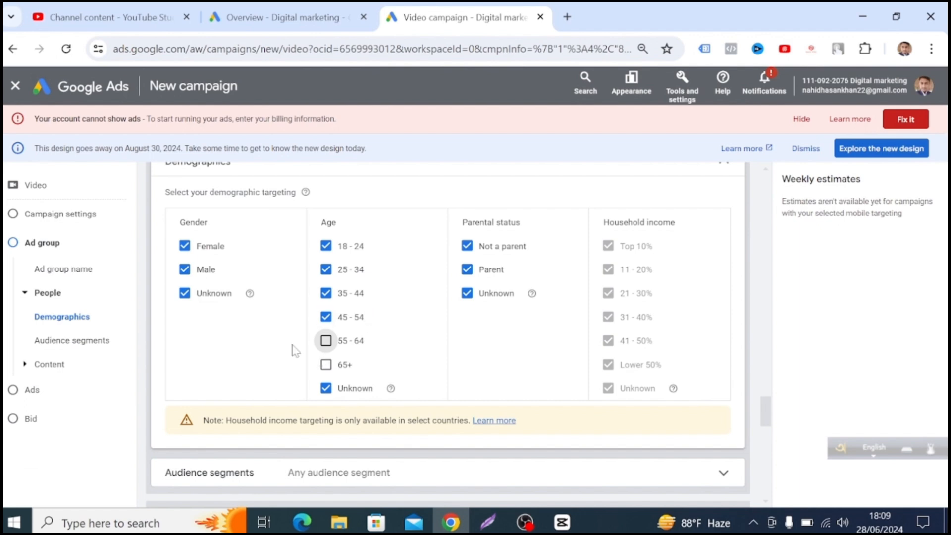
Open the audience segments and select all suggested segments under "Recent and ideas".
{"action": "scroll", "coordinate": [510, 405], "scroll_direction": "down", "scroll_amount": 1}
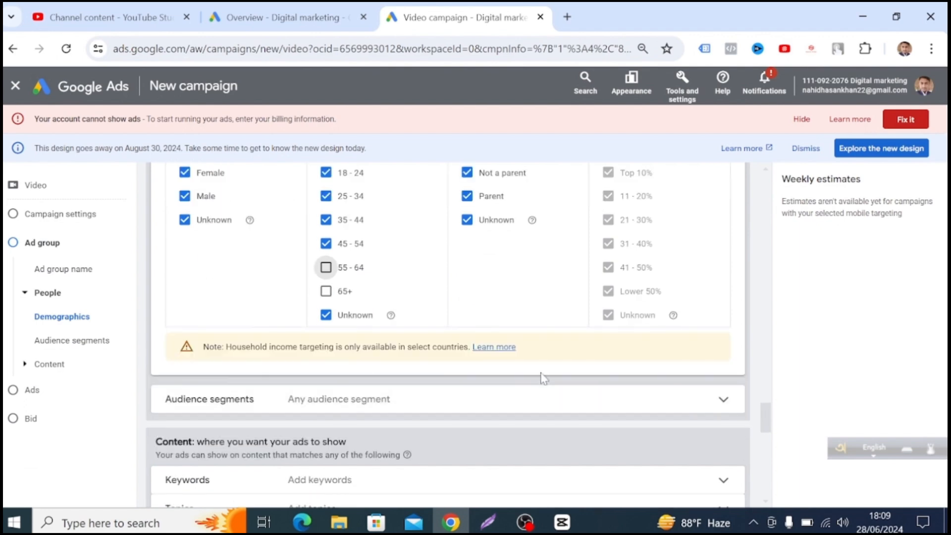
{"action": "scroll", "coordinate": [535, 376], "scroll_direction": "down", "scroll_amount": 1}
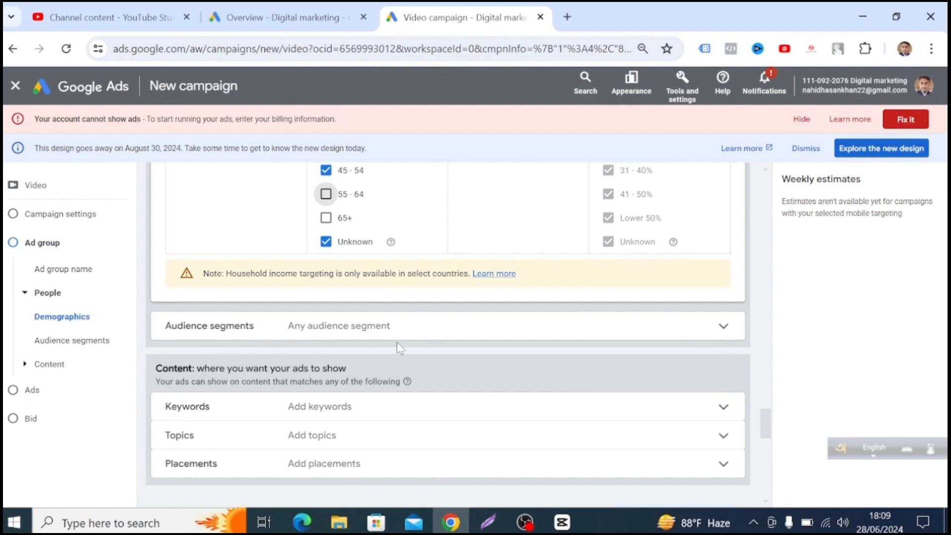
{"action": "left_click", "coordinate": [724, 328]}
{"action": "scroll", "coordinate": [626, 396], "scroll_direction": "down", "scroll_amount": 1}
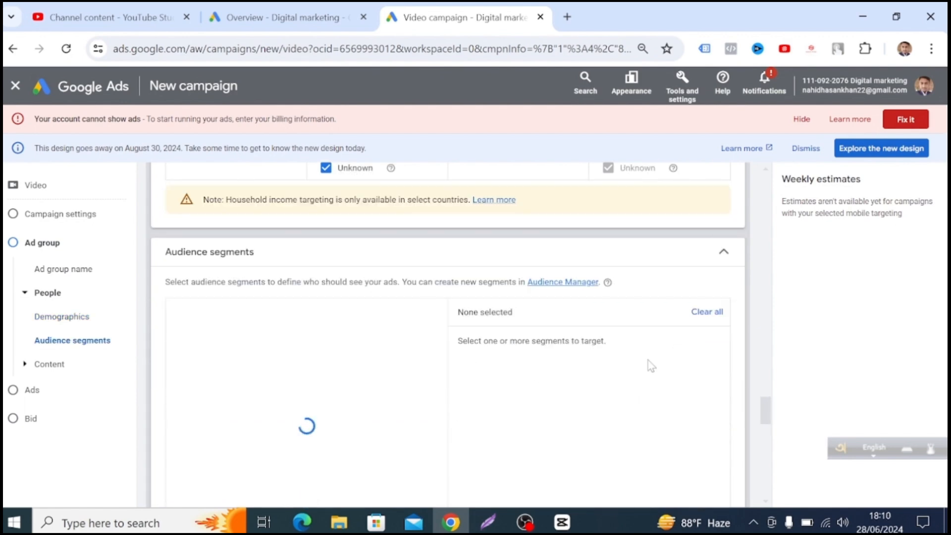
{"action": "scroll", "coordinate": [532, 434], "scroll_direction": "down", "scroll_amount": 4}
{"action": "scroll", "coordinate": [239, 340], "scroll_direction": "up", "scroll_amount": 2}
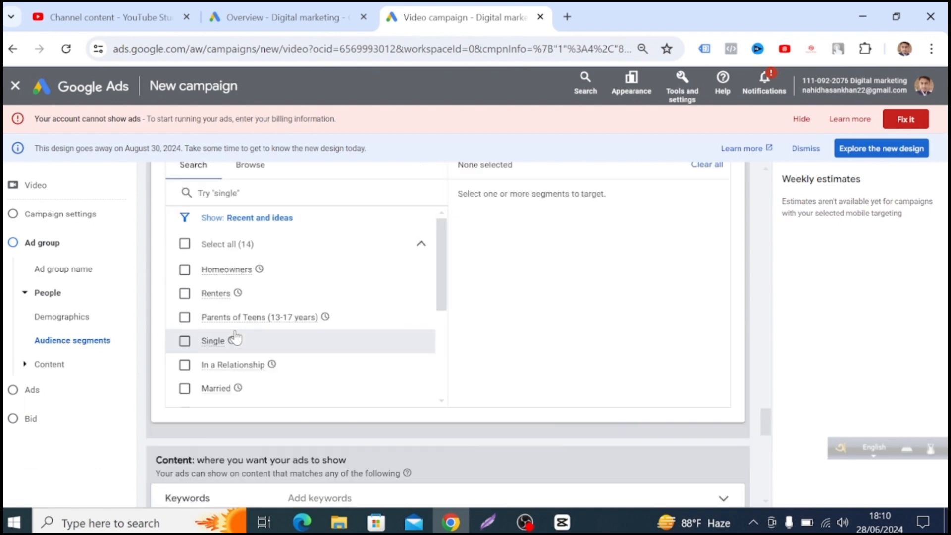
{"action": "left_click", "coordinate": [184, 244]}
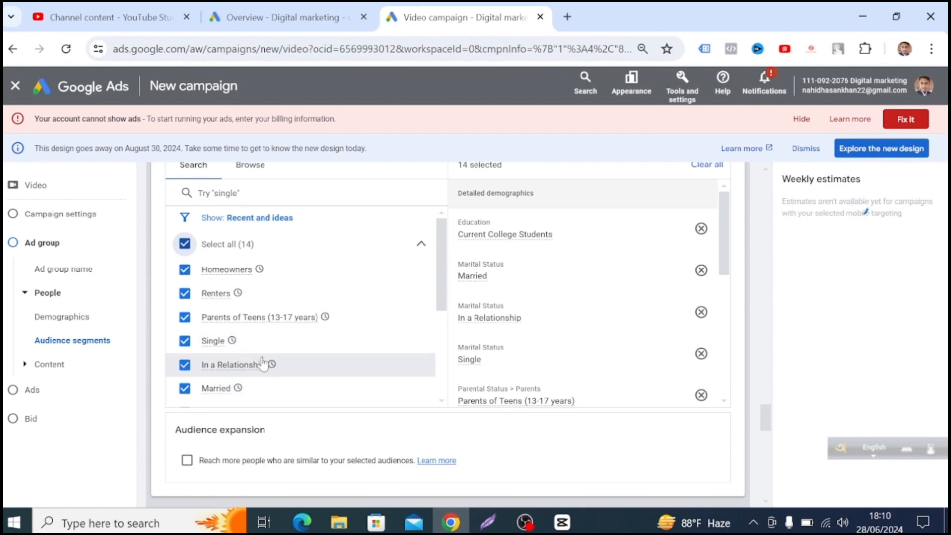
Look through the suggested audience segments and the list of selected ones, down to the audience expansion option.
{"action": "scroll", "coordinate": [263, 364], "scroll_direction": "down", "scroll_amount": 4}
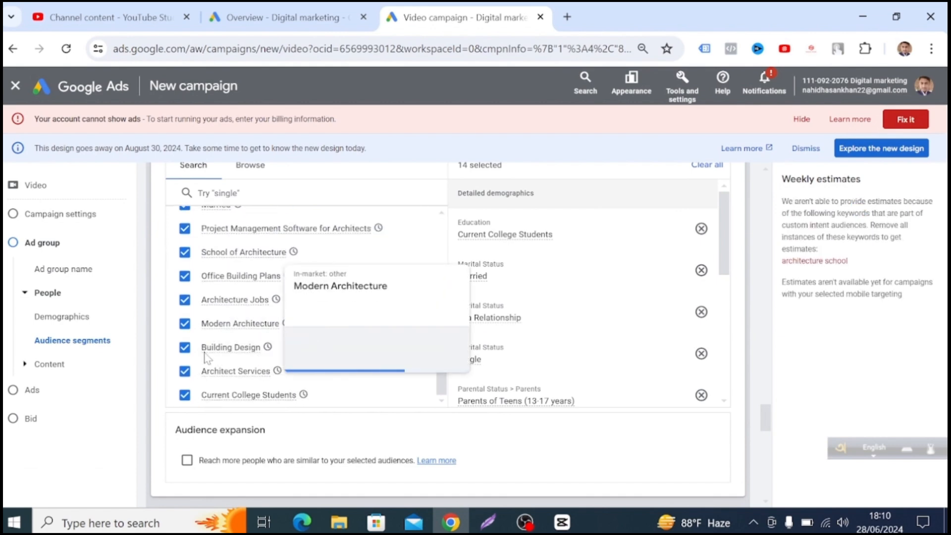
{"action": "scroll", "coordinate": [237, 365], "scroll_direction": "down", "scroll_amount": 2}
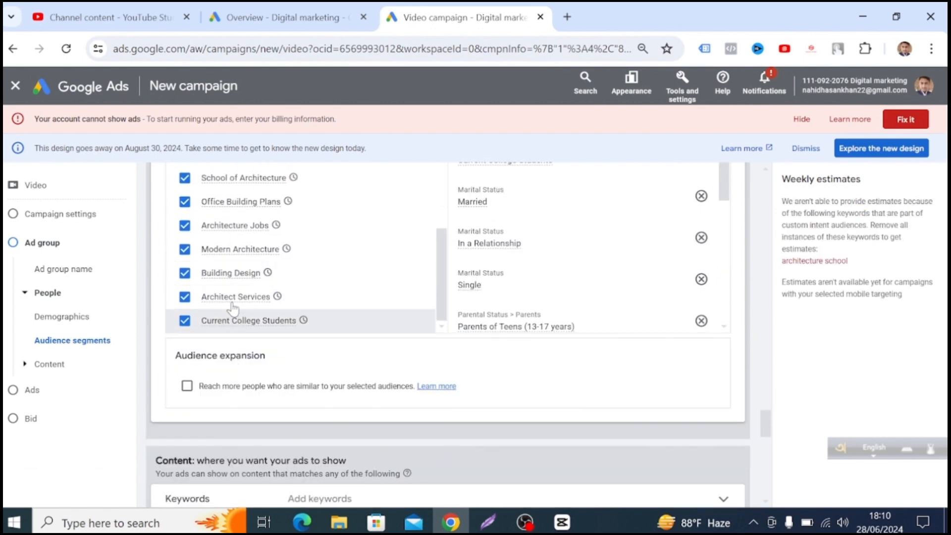
{"action": "scroll", "coordinate": [232, 308], "scroll_direction": "up", "scroll_amount": 5}
{"action": "scroll", "coordinate": [355, 302], "scroll_direction": "up", "scroll_amount": 3}
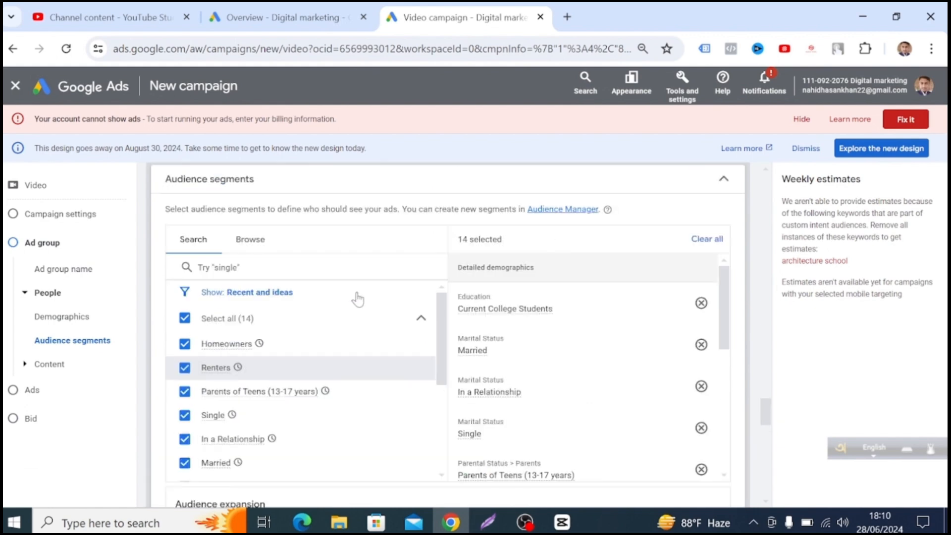
{"action": "scroll", "coordinate": [516, 350], "scroll_direction": "down", "scroll_amount": 5}
{"action": "scroll", "coordinate": [366, 379], "scroll_direction": "down", "scroll_amount": 4}
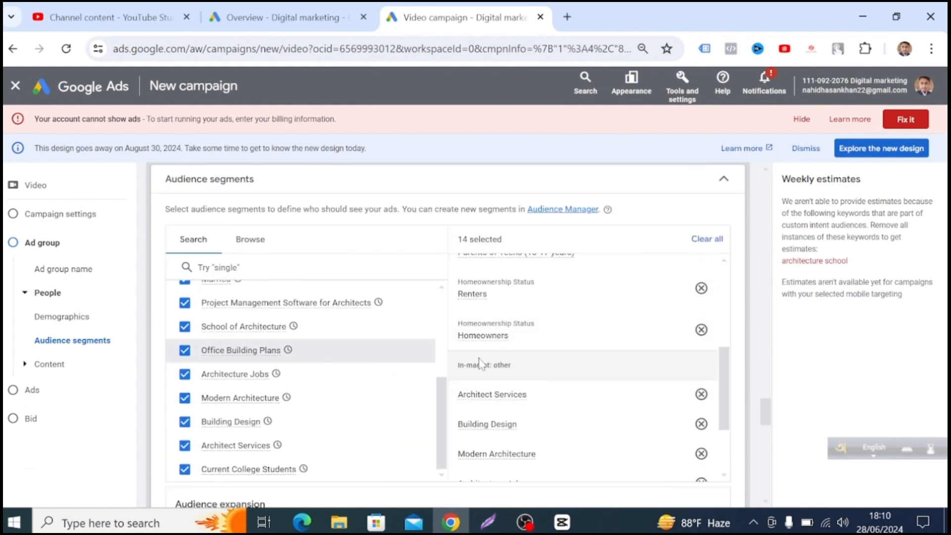
{"action": "scroll", "coordinate": [480, 364], "scroll_direction": "down", "scroll_amount": 3}
{"action": "scroll", "coordinate": [322, 415], "scroll_direction": "down", "scroll_amount": 5}
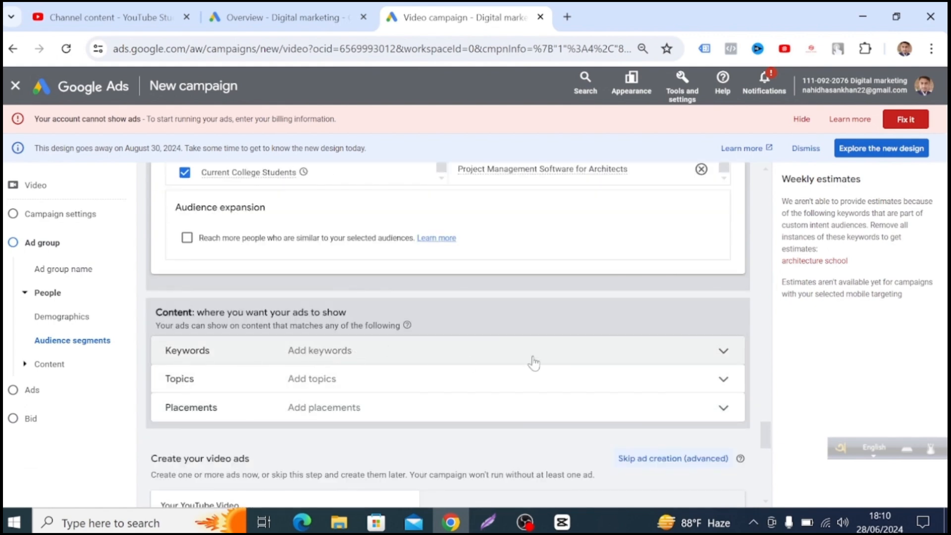
Open the keyword targeting and enter "laptop online shope" as the product or service for keyword ideas.
{"action": "left_click", "coordinate": [723, 352]}
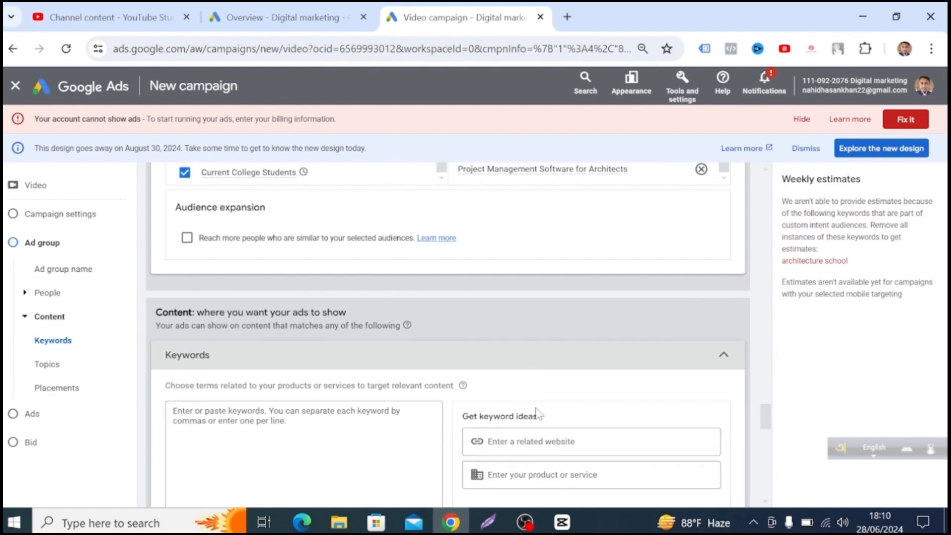
{"action": "scroll", "coordinate": [536, 413], "scroll_direction": "down", "scroll_amount": 2}
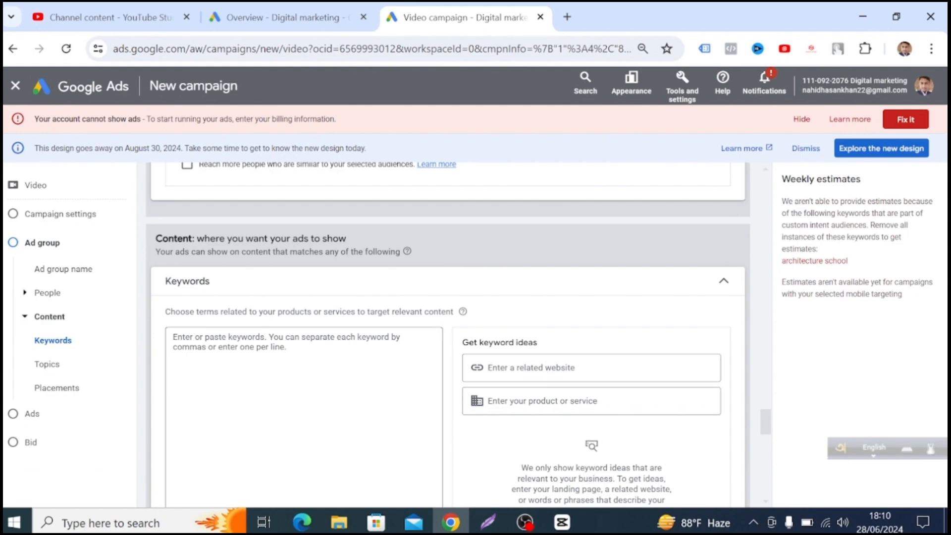
{"action": "scroll", "coordinate": [447, 332], "scroll_direction": "down", "scroll_amount": 2}
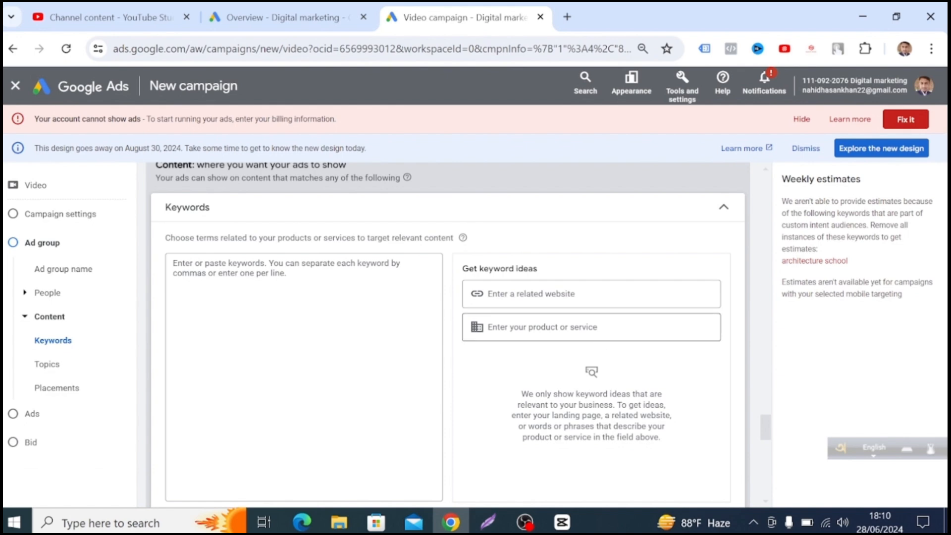
{"action": "left_click", "coordinate": [497, 321]}
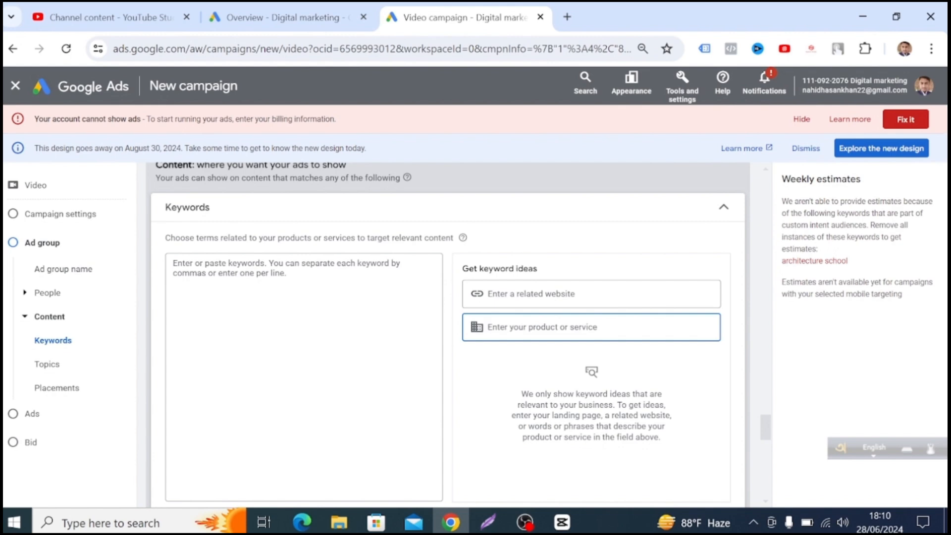
{"action": "type", "text": "laptop online shope"}
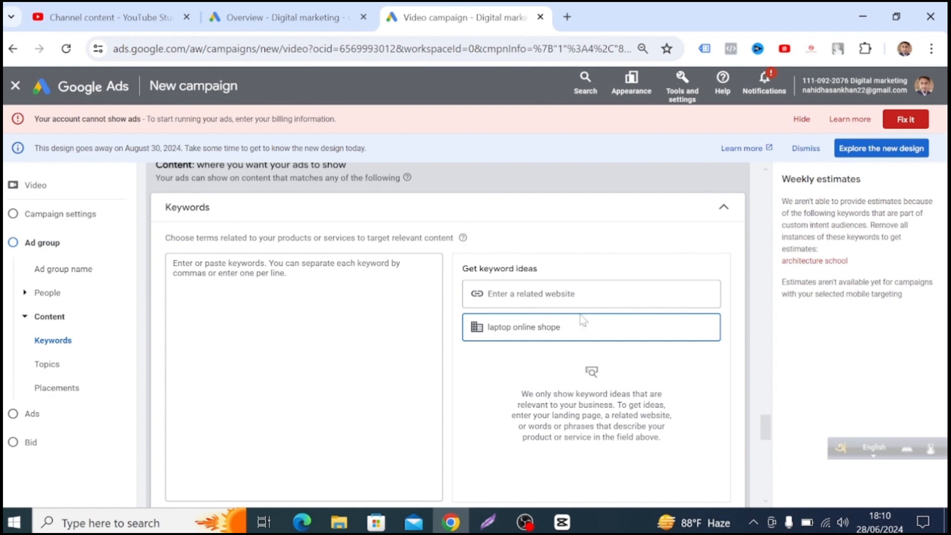
Open expertitpark.com in a new browser tab and go to its Online Course page.
{"action": "left_click", "coordinate": [584, 296]}
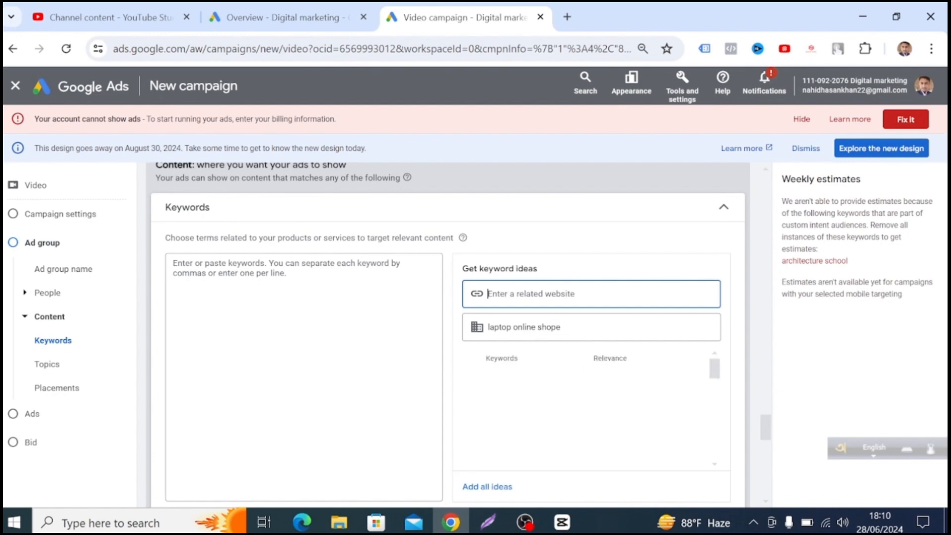
{"action": "left_click", "coordinate": [568, 15]}
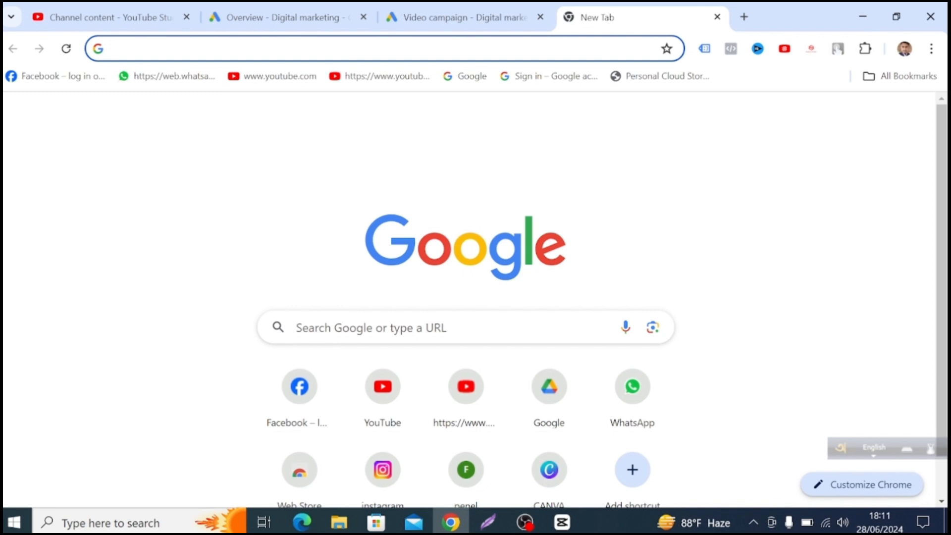
{"action": "type", "text": "expertitpark.com"}
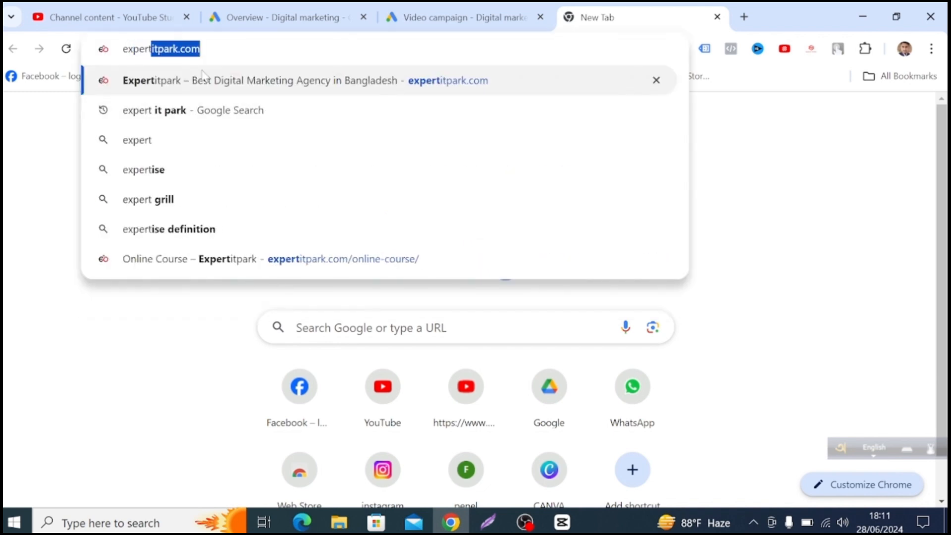
{"action": "left_click", "coordinate": [216, 81]}
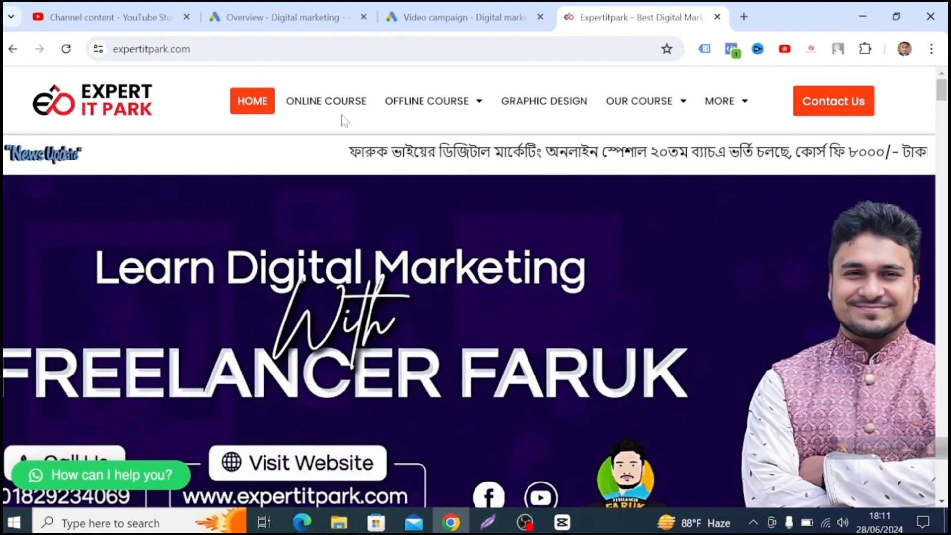
{"action": "left_click", "coordinate": [329, 108]}
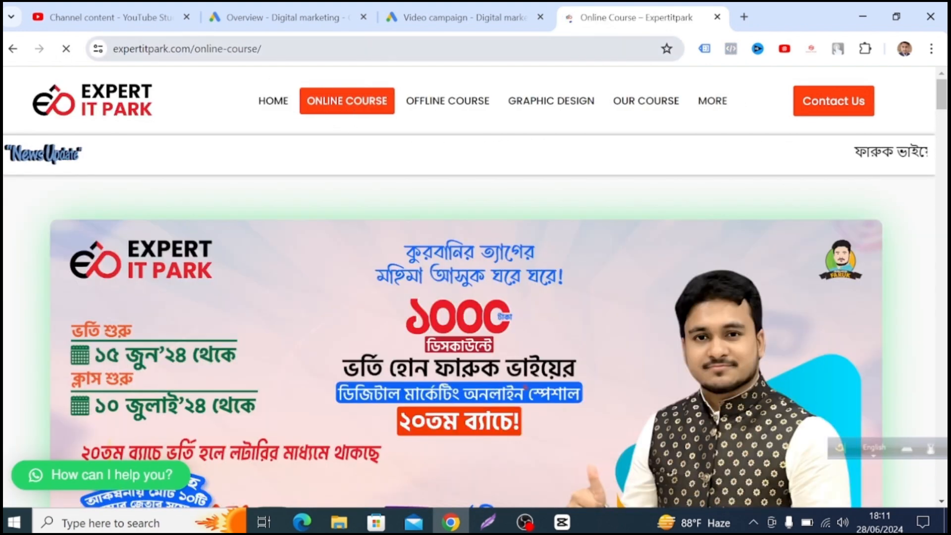
Copy the Online Course page's URL into the campaign's related website field for keyword ideas.
{"action": "left_click_drag", "start_coordinate": [262, 49], "coordinate": [112, 48]}
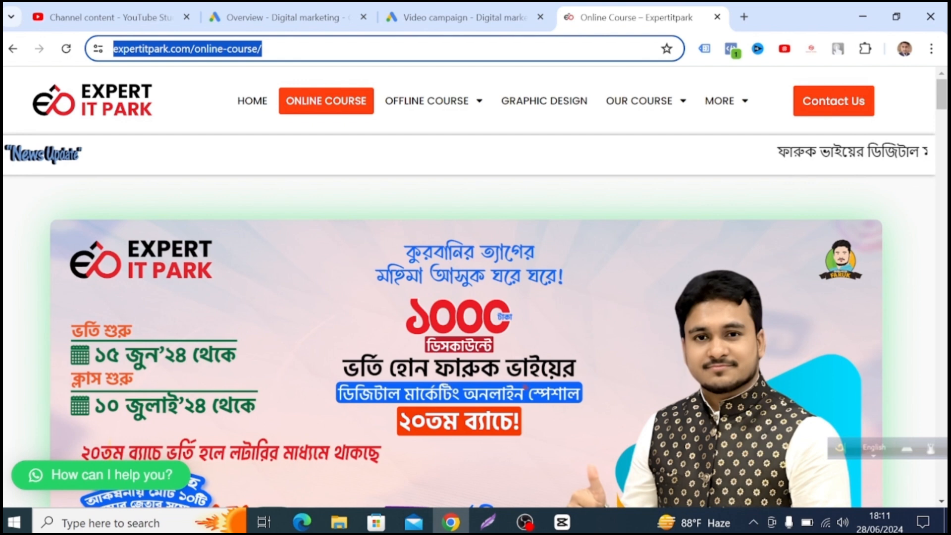
{"action": "right_click", "coordinate": [154, 54]}
{"action": "left_click", "coordinate": [229, 191]}
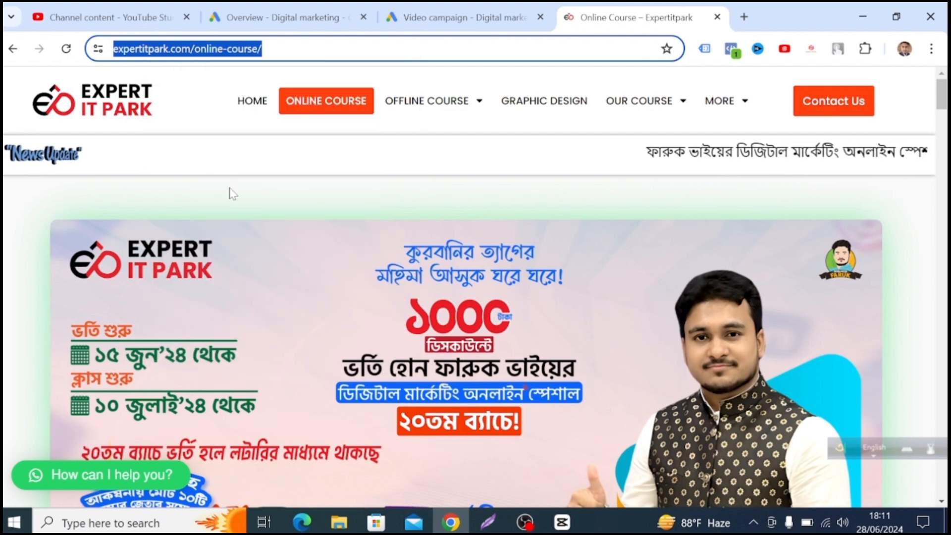
{"action": "left_click", "coordinate": [444, 19]}
{"action": "left_click", "coordinate": [592, 282]}
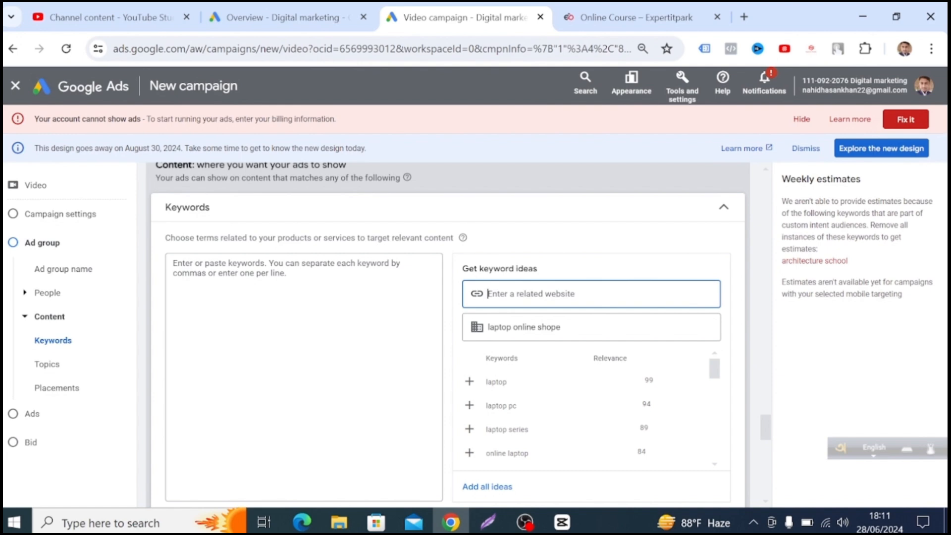
{"action": "right_click", "coordinate": [497, 300]}
{"action": "left_click", "coordinate": [534, 183]}
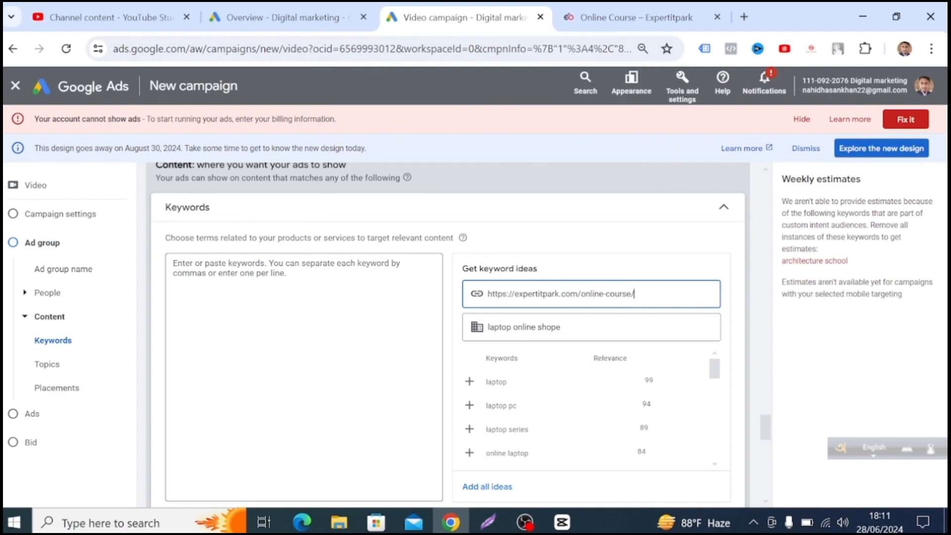
Enter the keywords "digital marketing", "freelancing", "online course" and "offline course", one per line.
{"action": "left_click", "coordinate": [317, 347]}
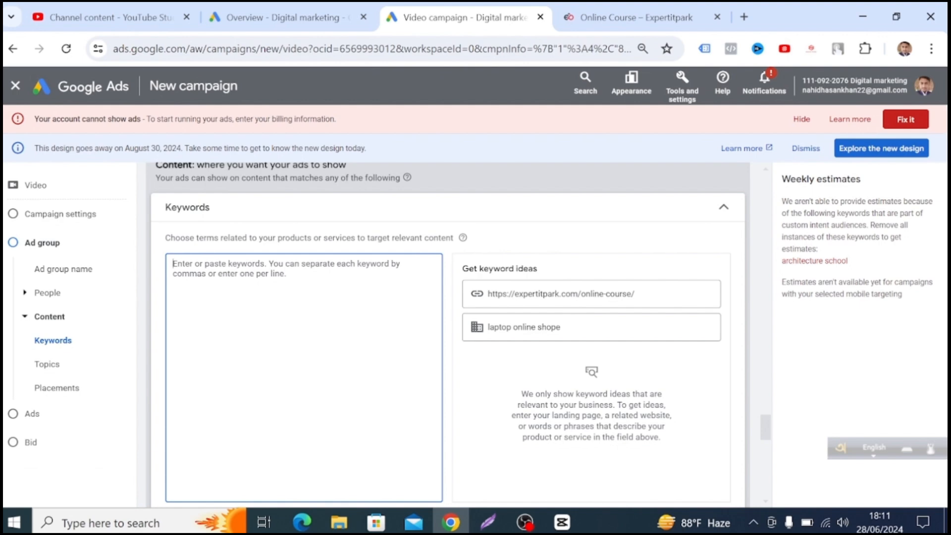
{"action": "type", "text": "digit"}
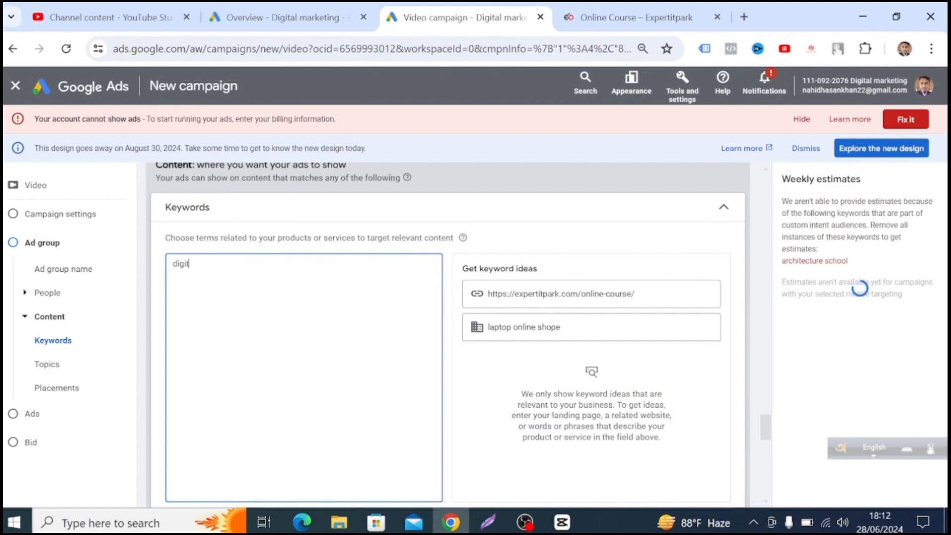
{"action": "type", "text": "al marketing"}
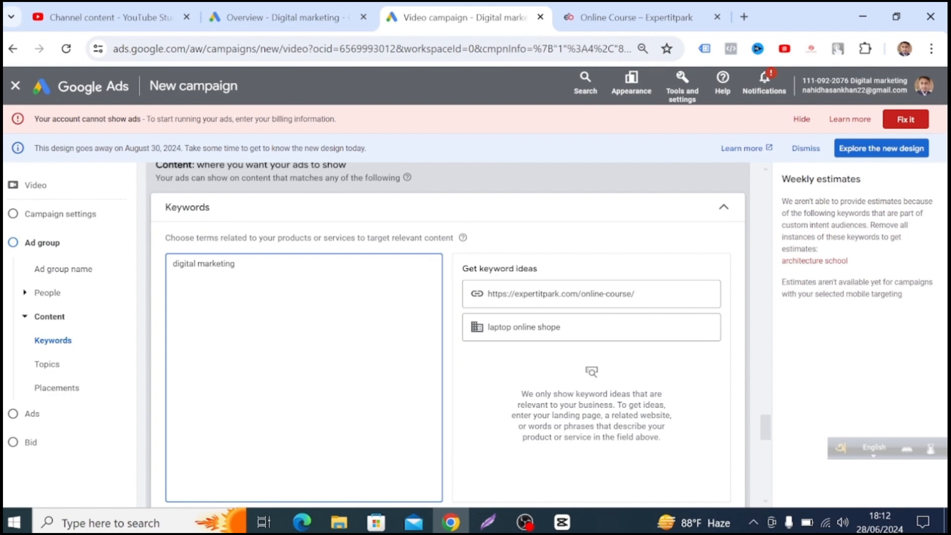
{"action": "key", "text": "Return"}
{"action": "type", "text": "freelancing"}
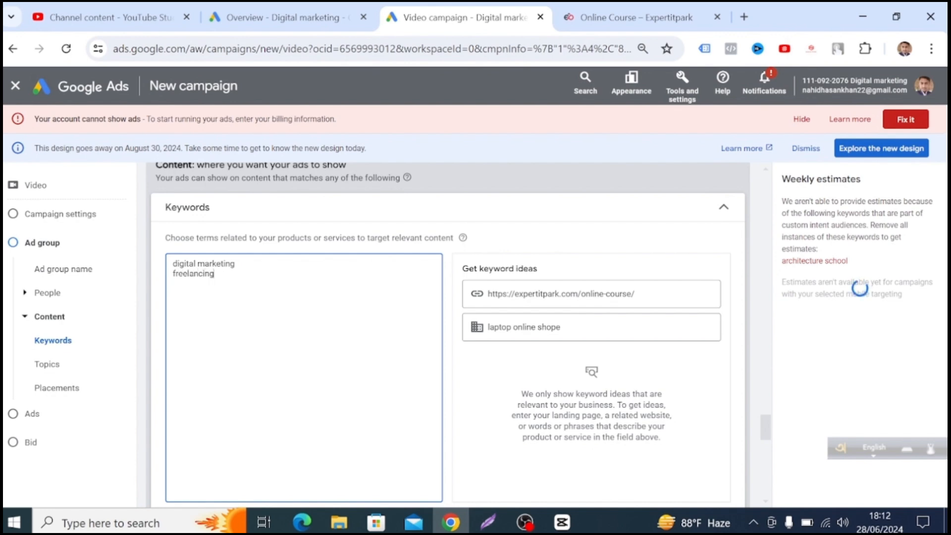
{"action": "key", "text": "Return"}
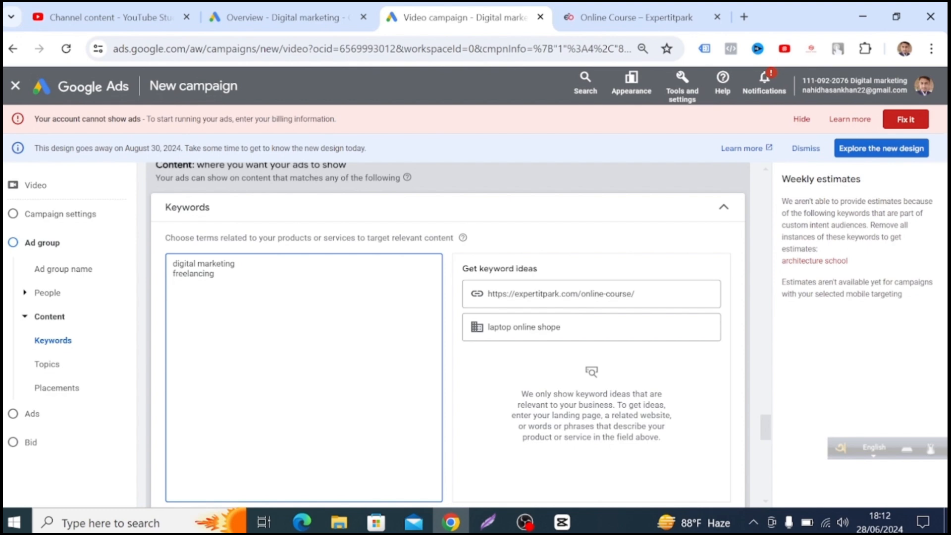
{"action": "type", "text": "o"}
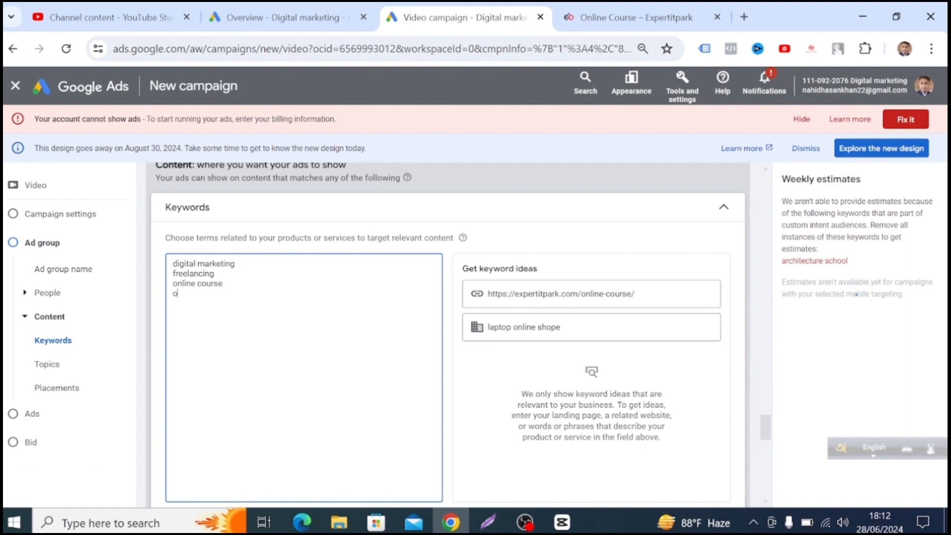
{"action": "type", "text": "ne course"}
Open the ad group's topic targeting and search the topics for "digital marketing agenci".
{"action": "scroll", "coordinate": [448, 336], "scroll_direction": "down", "scroll_amount": 1}
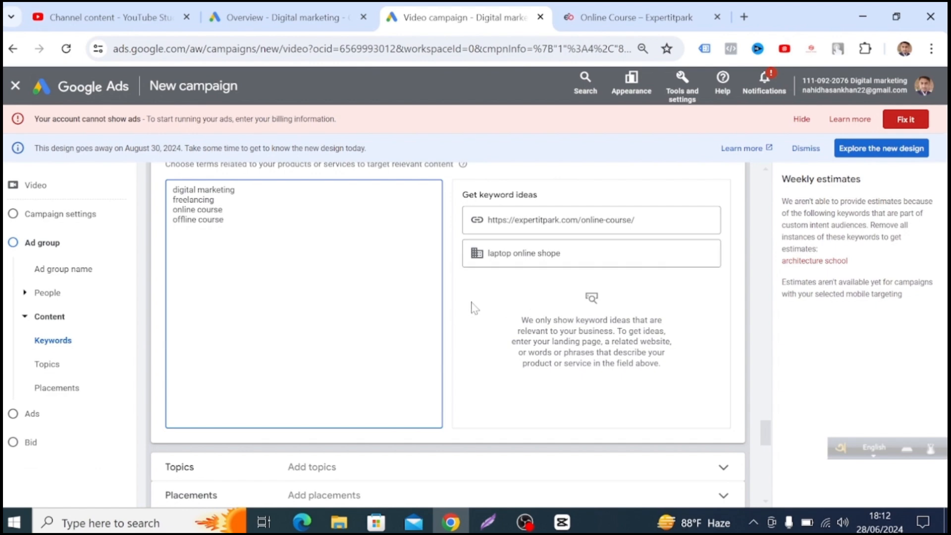
{"action": "scroll", "coordinate": [474, 307], "scroll_direction": "down", "scroll_amount": 1}
{"action": "scroll", "coordinate": [437, 335], "scroll_direction": "down", "scroll_amount": 1}
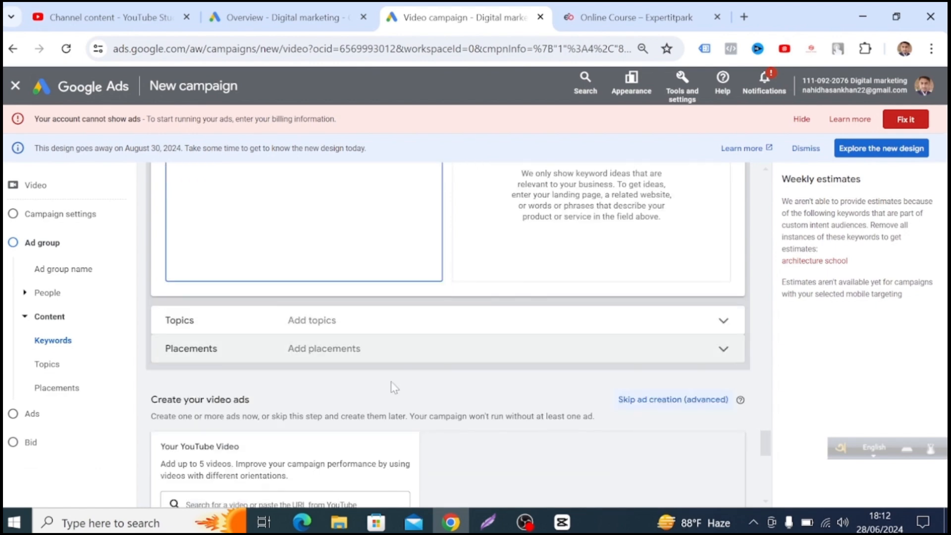
{"action": "left_click", "coordinate": [728, 322]}
{"action": "scroll", "coordinate": [554, 392], "scroll_direction": "down", "scroll_amount": 1}
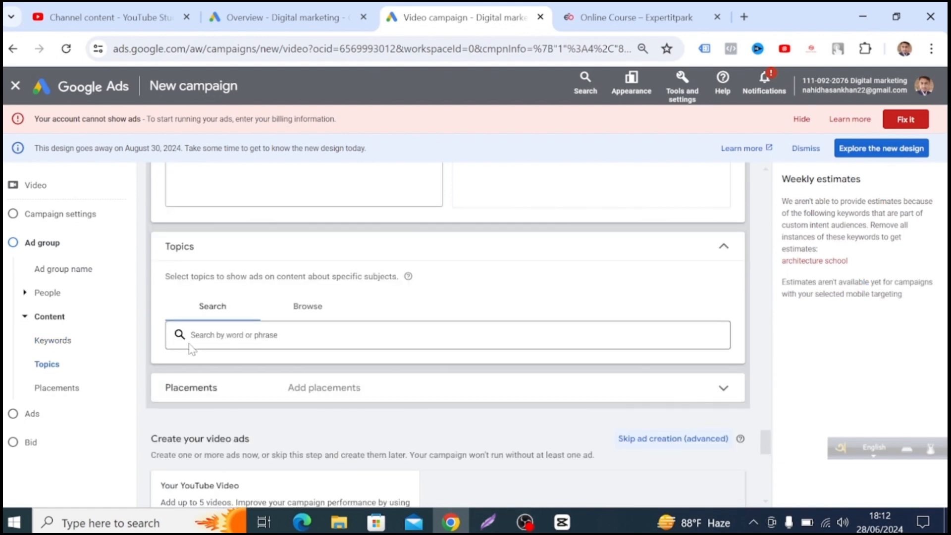
{"action": "left_click", "coordinate": [233, 335]}
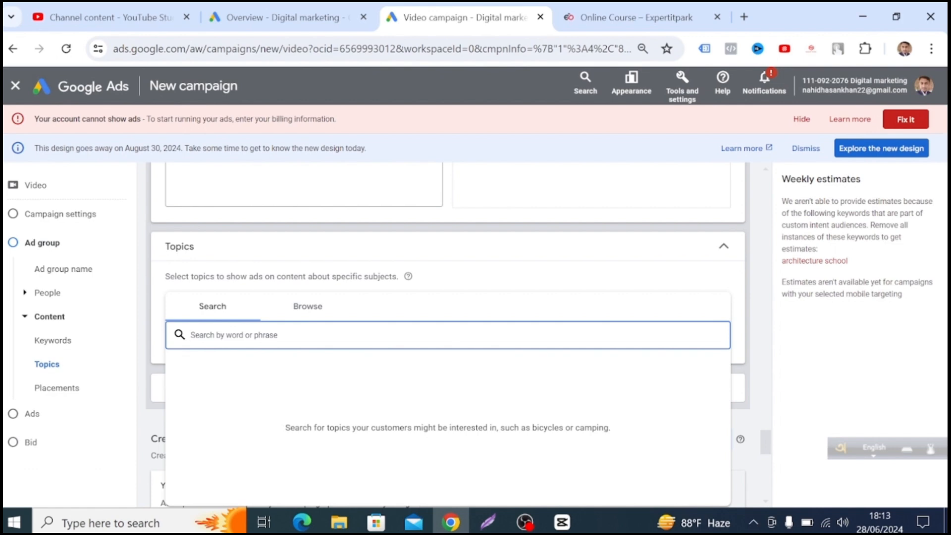
{"action": "type", "text": "dig"}
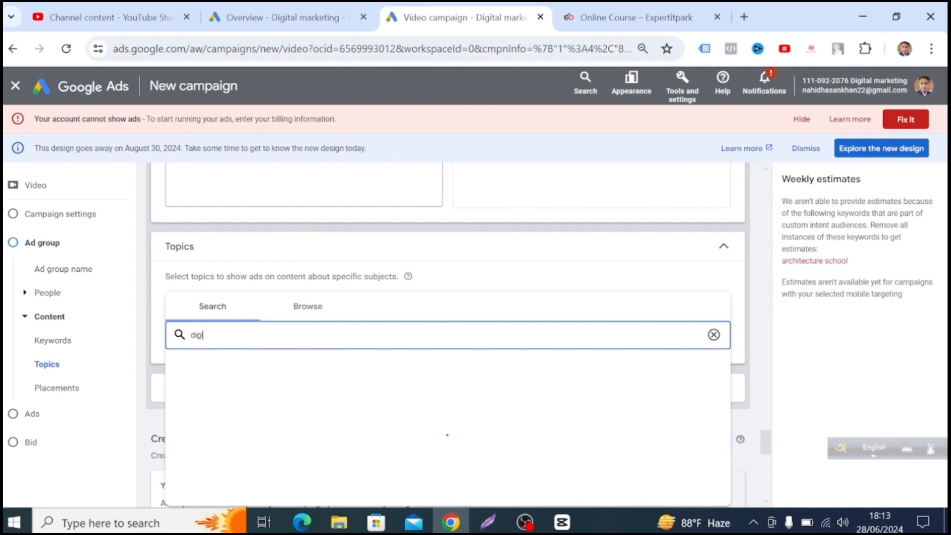
{"action": "type", "text": "ital marketi"}
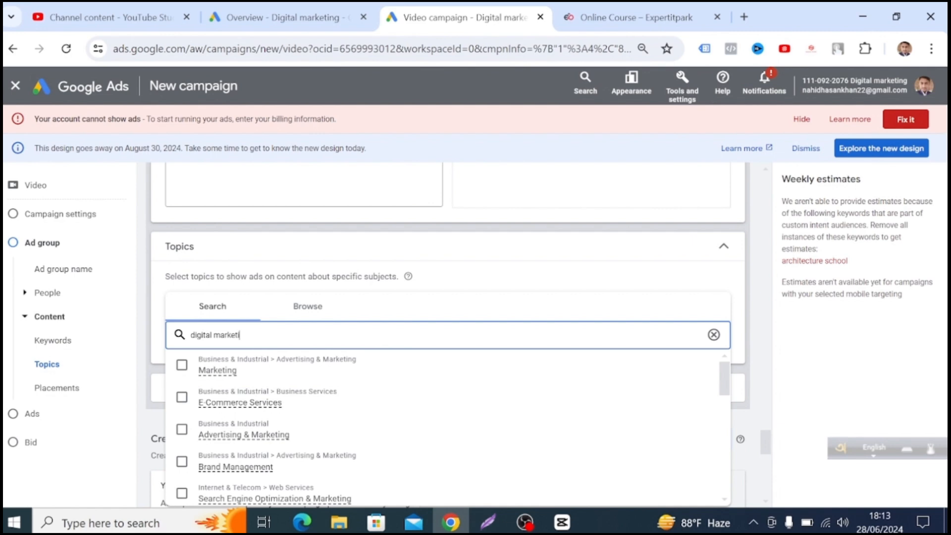
{"action": "type", "text": "ng a"}
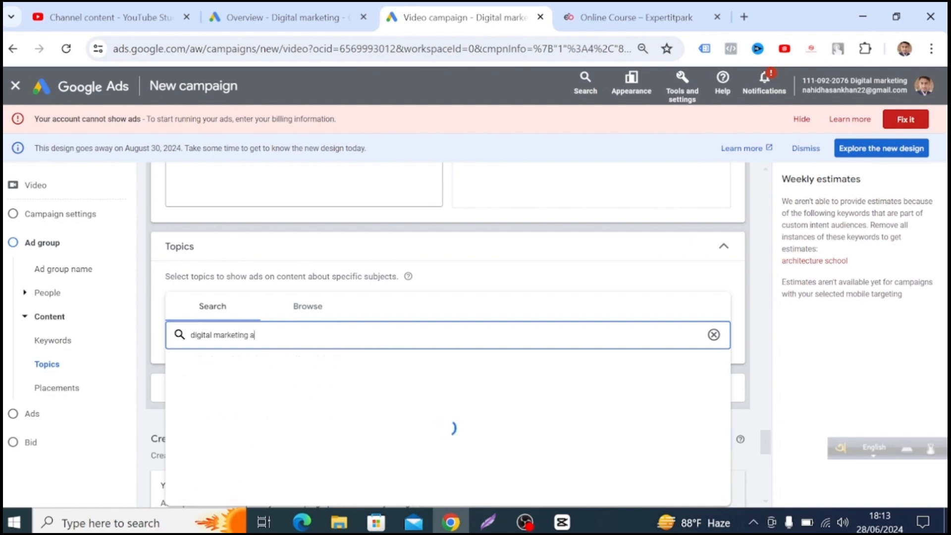
{"action": "type", "text": "genci"}
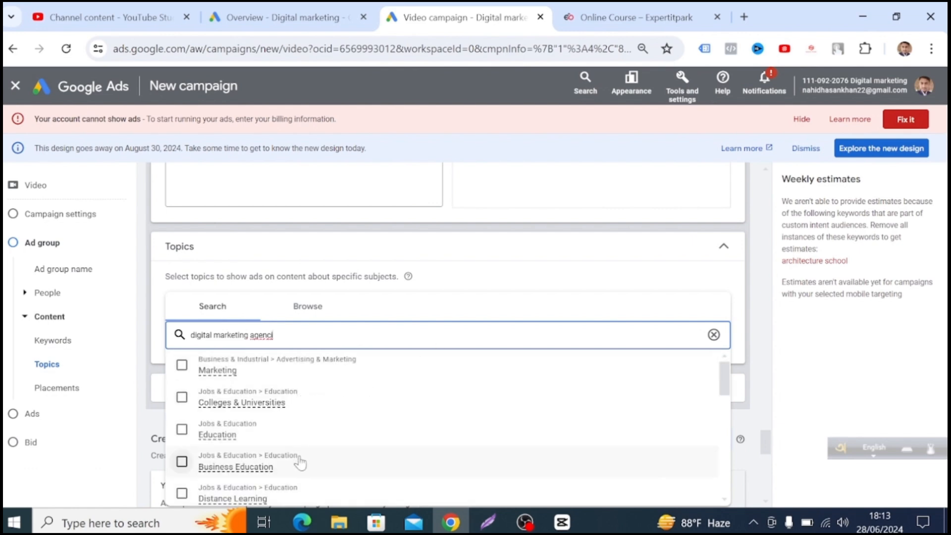
Add the topics Marketing, Education, Distance Learning and Legal Education from the search results.
{"action": "scroll", "coordinate": [300, 463], "scroll_direction": "down", "scroll_amount": 2}
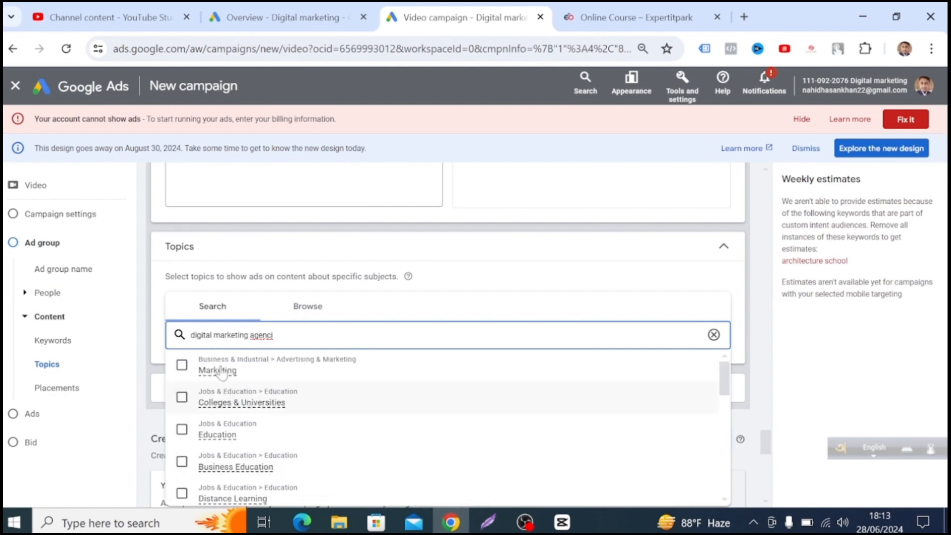
{"action": "left_click", "coordinate": [243, 371]}
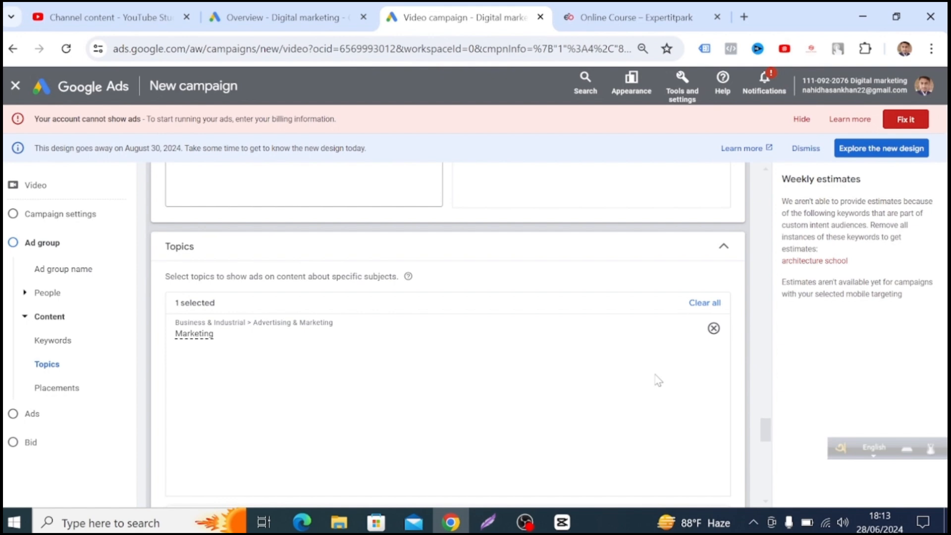
{"action": "scroll", "coordinate": [686, 366], "scroll_direction": "down", "scroll_amount": 5}
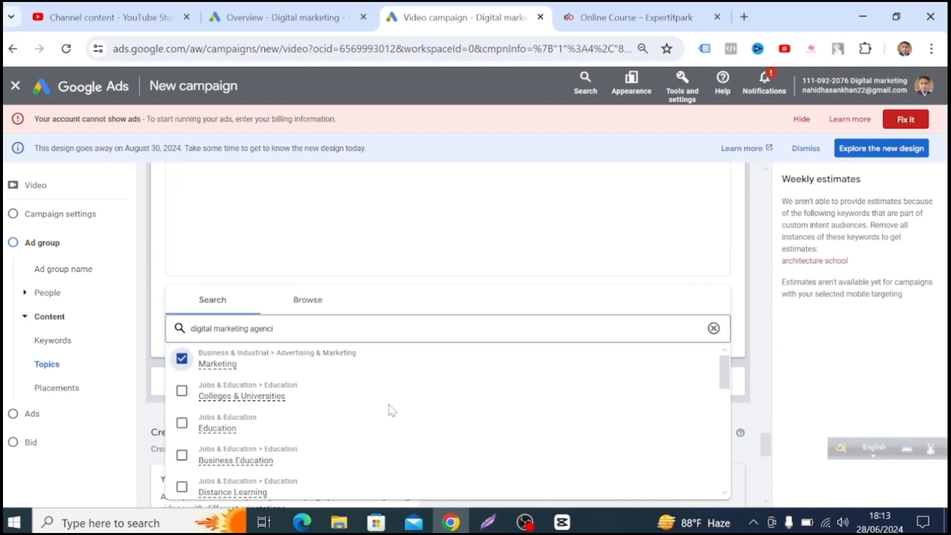
{"action": "scroll", "coordinate": [558, 402], "scroll_direction": "down", "scroll_amount": 4}
{"action": "scroll", "coordinate": [223, 424], "scroll_direction": "up", "scroll_amount": 4}
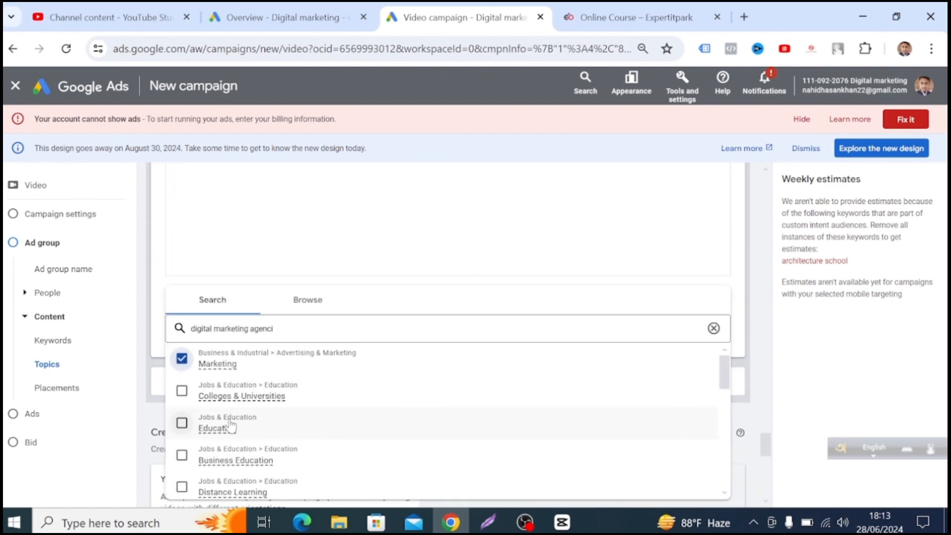
{"action": "left_click", "coordinate": [181, 422]}
{"action": "scroll", "coordinate": [184, 418], "scroll_direction": "down", "scroll_amount": 2}
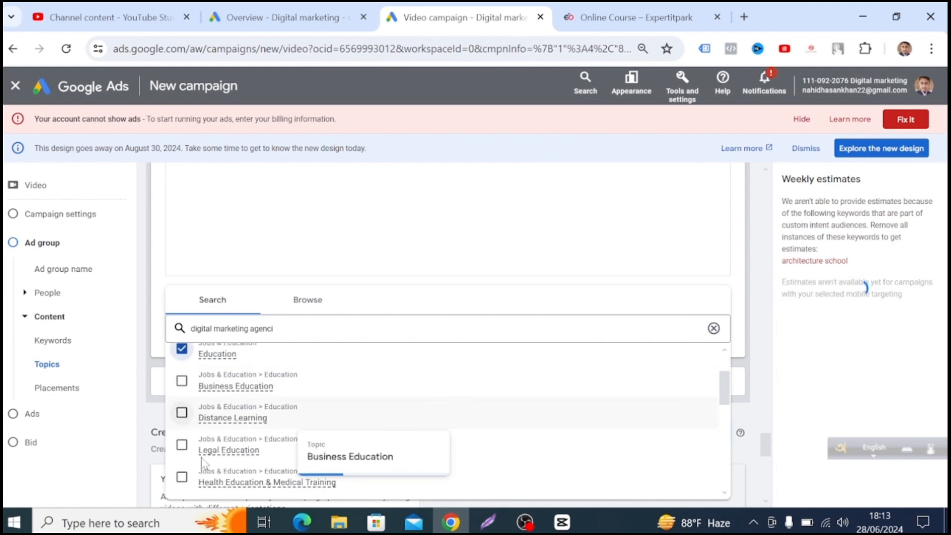
{"action": "left_click", "coordinate": [182, 413]}
{"action": "left_click", "coordinate": [182, 444]}
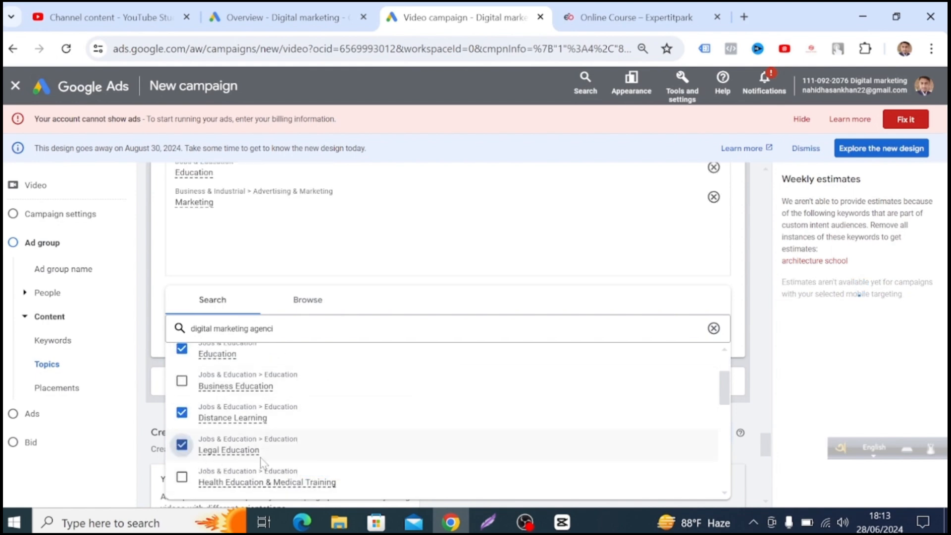
Add the topics Health Education & Medical Training, Standardized & Admissions Tests, College Sports, Open Online Courses and Study Grants & Scholarships.
{"action": "scroll", "coordinate": [347, 448], "scroll_direction": "down", "scroll_amount": 2}
{"action": "left_click", "coordinate": [181, 402]}
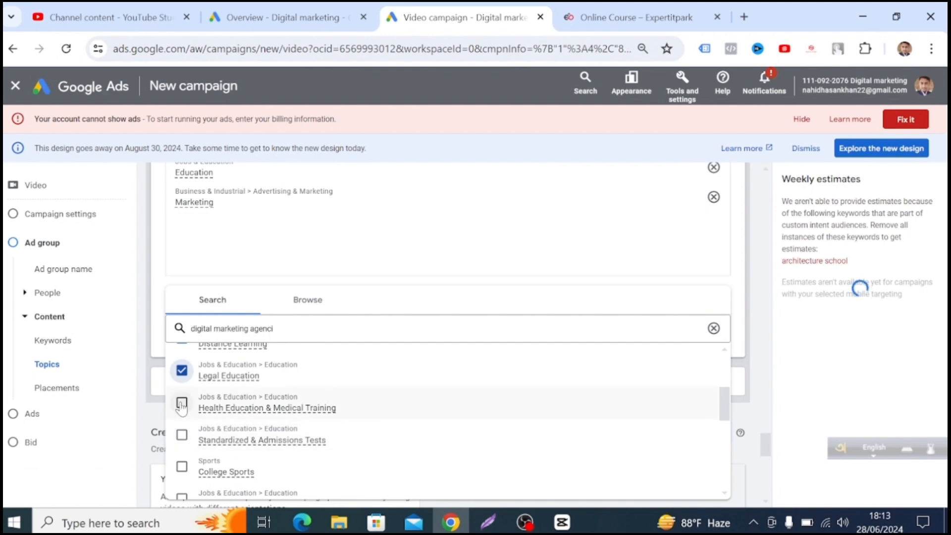
{"action": "left_click", "coordinate": [182, 434]}
{"action": "scroll", "coordinate": [184, 436], "scroll_direction": "down", "scroll_amount": 2}
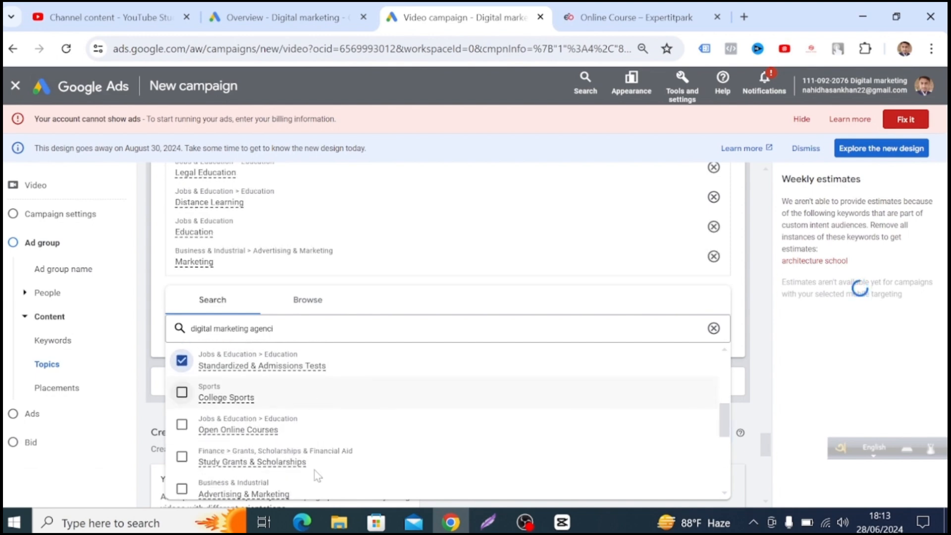
{"action": "left_click", "coordinate": [182, 392]}
{"action": "left_click", "coordinate": [183, 425]}
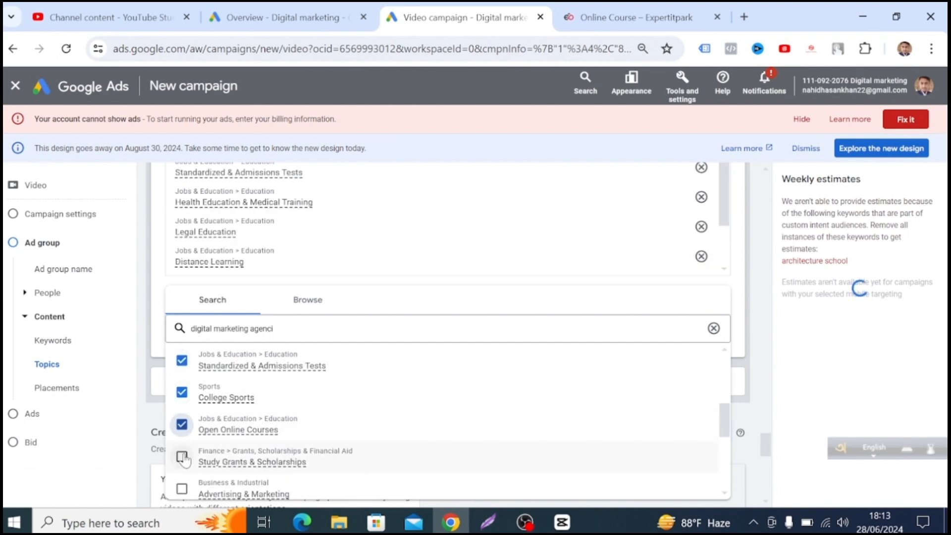
{"action": "left_click", "coordinate": [183, 458]}
Add the topics Search Engine Optimization & Marketing, Student Loans & College Financing, Brand Management, Visual Arts & Design Education and Roommates & Shares.
{"action": "scroll", "coordinate": [242, 467], "scroll_direction": "down", "scroll_amount": 3}
{"action": "scroll", "coordinate": [243, 467], "scroll_direction": "down", "scroll_amount": 2}
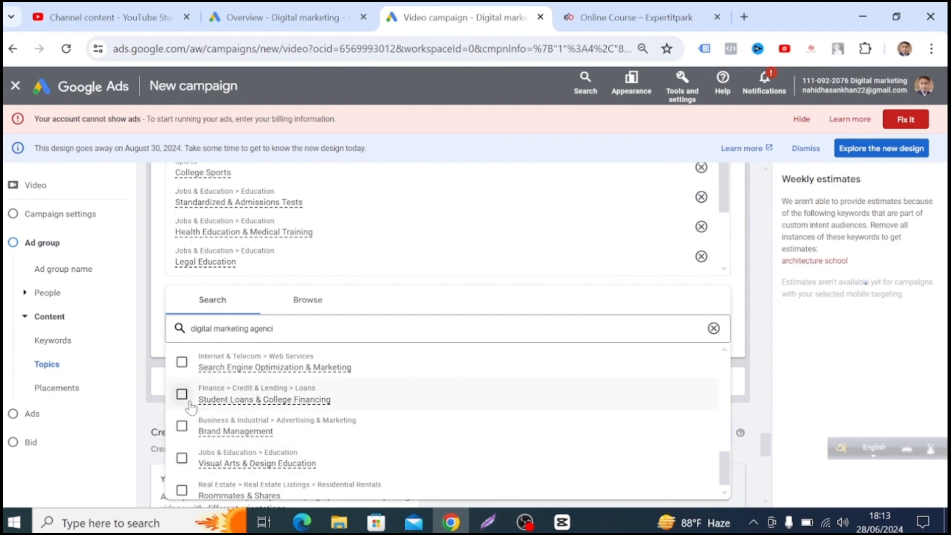
{"action": "left_click", "coordinate": [182, 362]}
{"action": "left_click", "coordinate": [182, 394]}
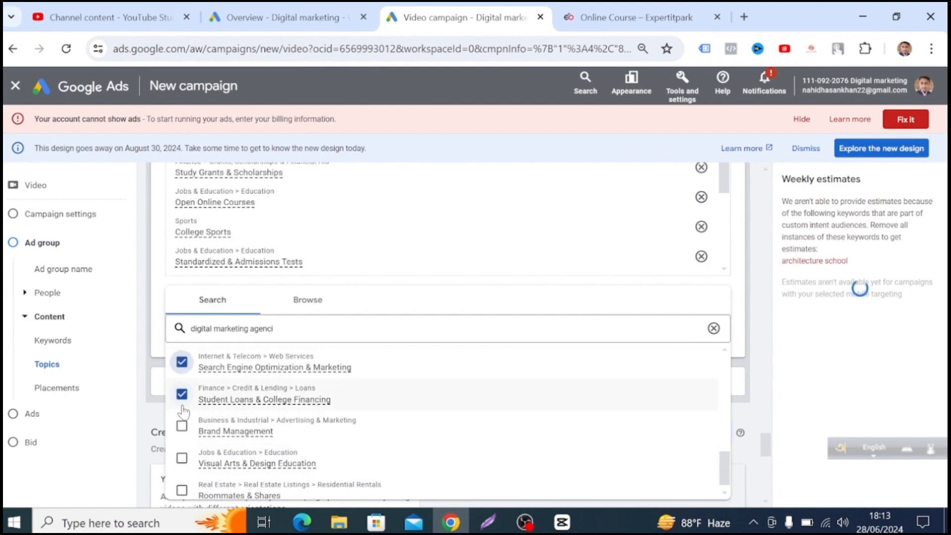
{"action": "left_click", "coordinate": [182, 427]}
{"action": "left_click", "coordinate": [181, 457]}
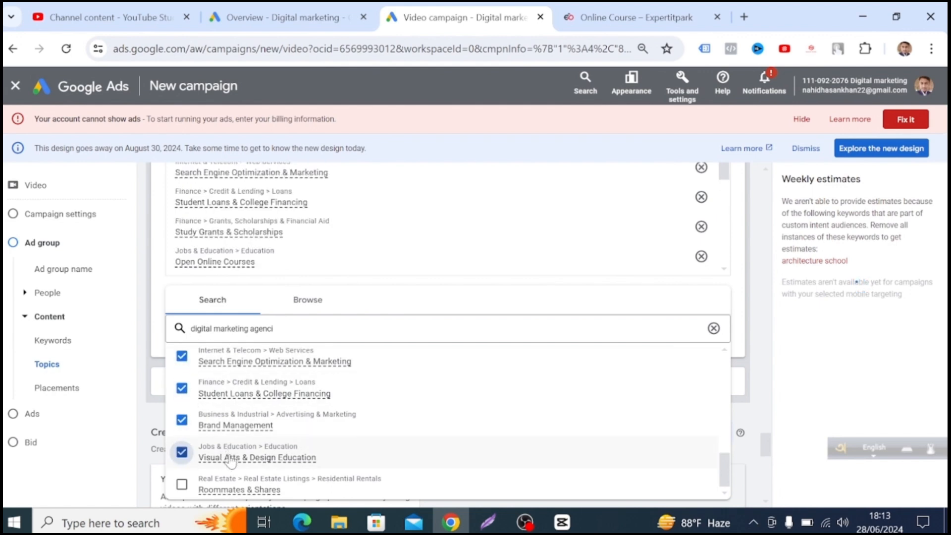
{"action": "scroll", "coordinate": [188, 480], "scroll_direction": "down", "scroll_amount": 2}
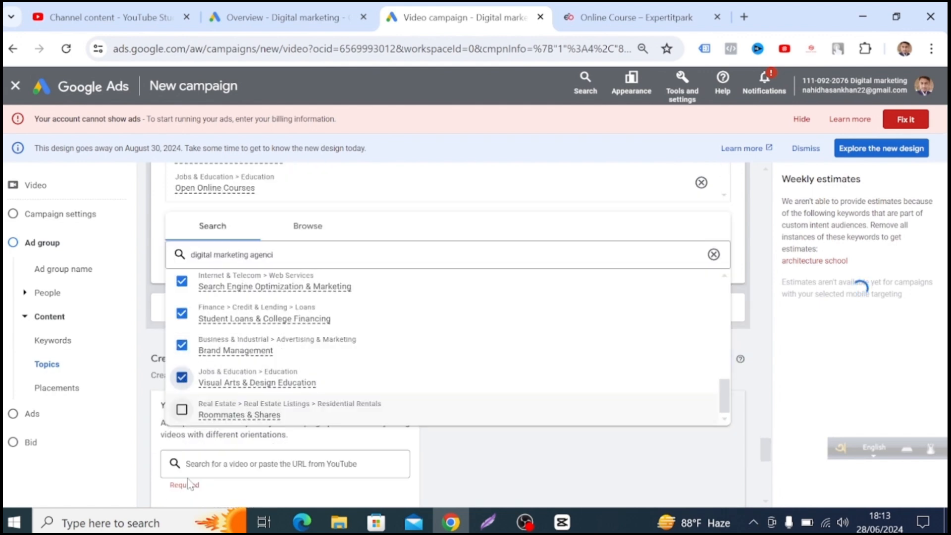
{"action": "left_click", "coordinate": [182, 409]}
Add the skipped topics Colleges & Universities, Business Education, Affiliate Programs and Study Abroad from the same results.
{"action": "scroll", "coordinate": [208, 392], "scroll_direction": "up", "scroll_amount": 5}
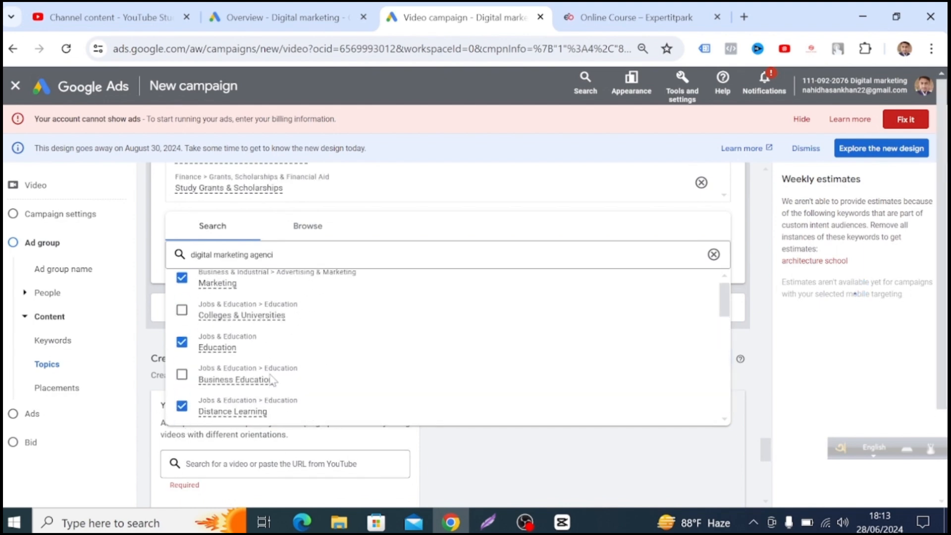
{"action": "left_click", "coordinate": [182, 310]}
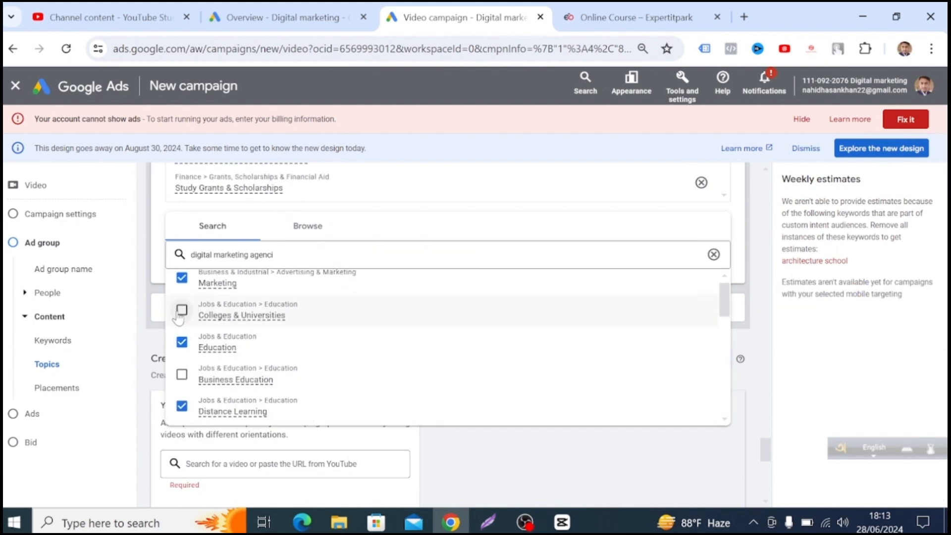
{"action": "left_click", "coordinate": [182, 375]}
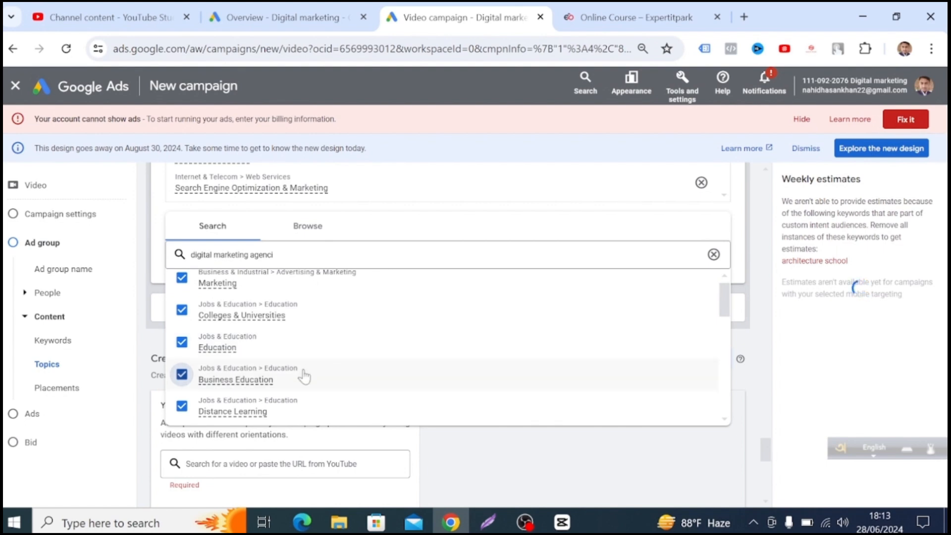
{"action": "scroll", "coordinate": [377, 349], "scroll_direction": "down", "scroll_amount": 5}
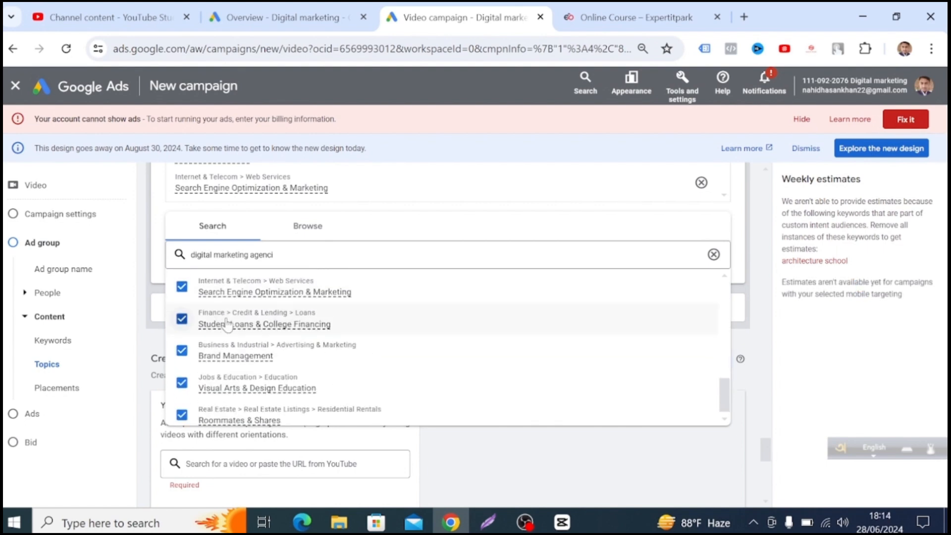
{"action": "scroll", "coordinate": [350, 379], "scroll_direction": "up", "scroll_amount": 2}
{"action": "left_click", "coordinate": [181, 323]}
{"action": "left_click", "coordinate": [181, 291]}
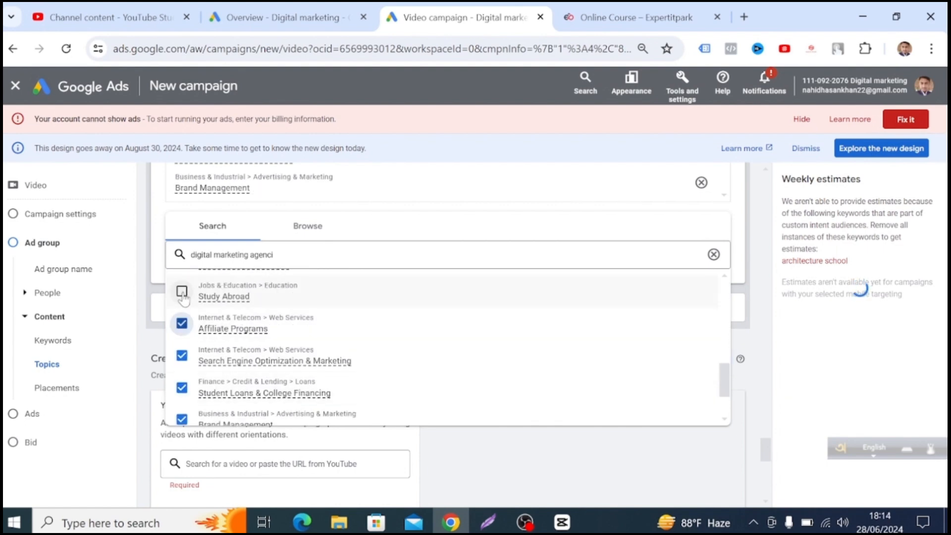
Set the ad group's target CPV bid to $20.00 and try to create the campaign.
{"action": "scroll", "coordinate": [637, 365], "scroll_direction": "down", "scroll_amount": 4}
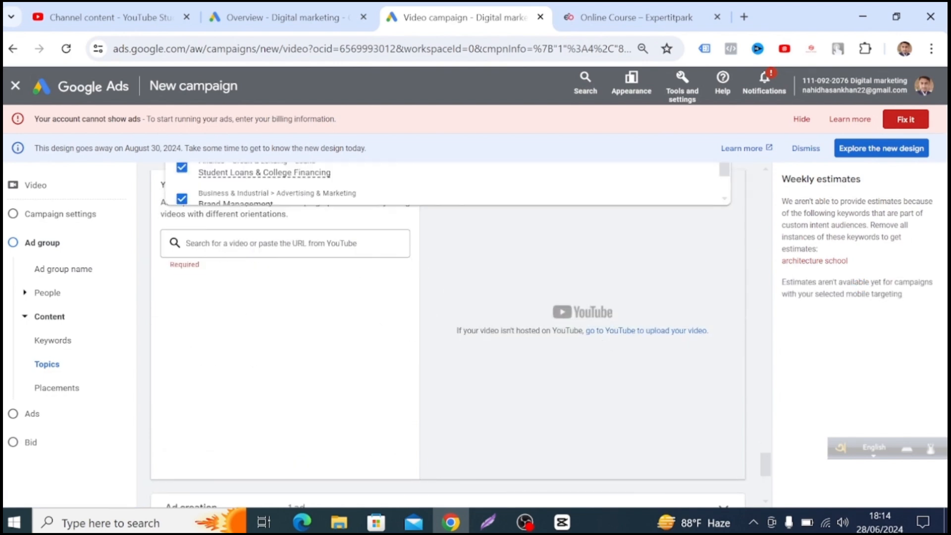
{"action": "scroll", "coordinate": [481, 345], "scroll_direction": "down", "scroll_amount": 4}
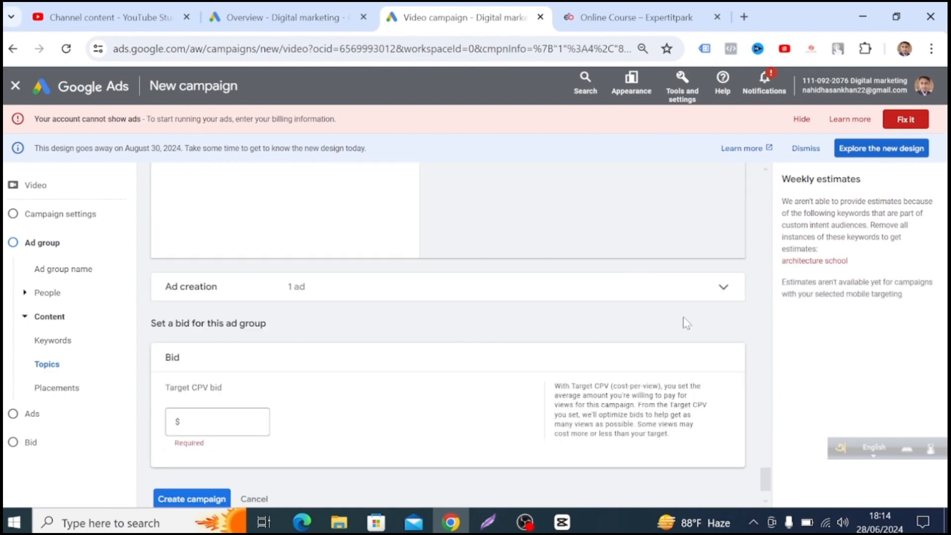
{"action": "scroll", "coordinate": [686, 322], "scroll_direction": "down", "scroll_amount": 1}
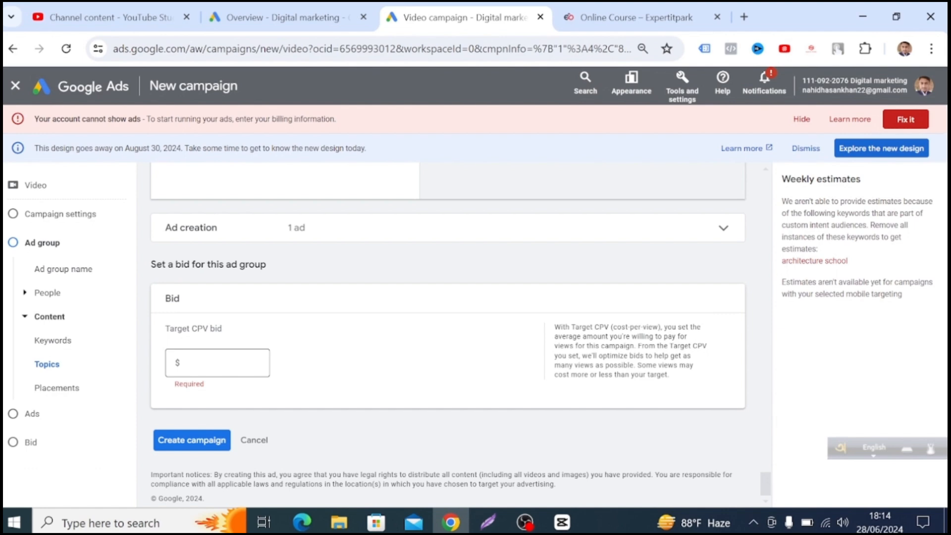
{"action": "left_click", "coordinate": [215, 359]}
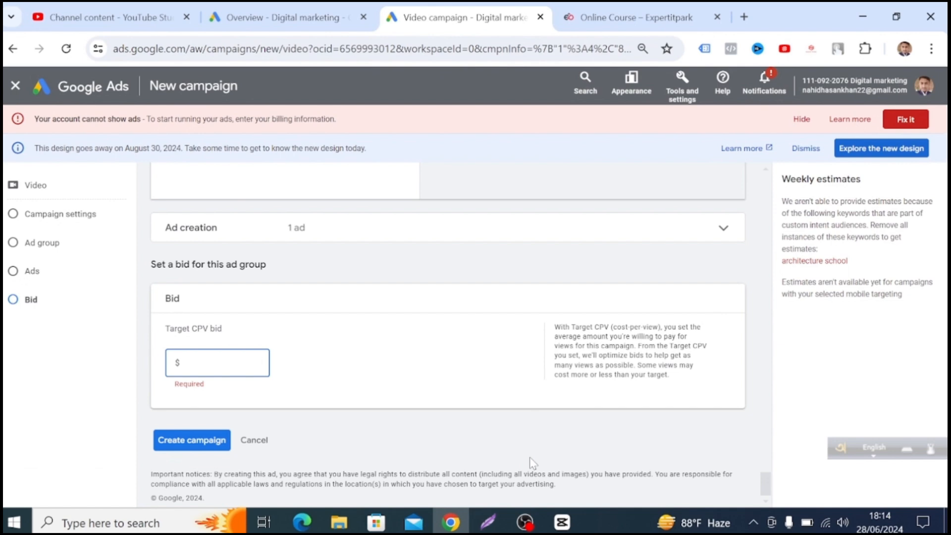
{"action": "type", "text": "20.00"}
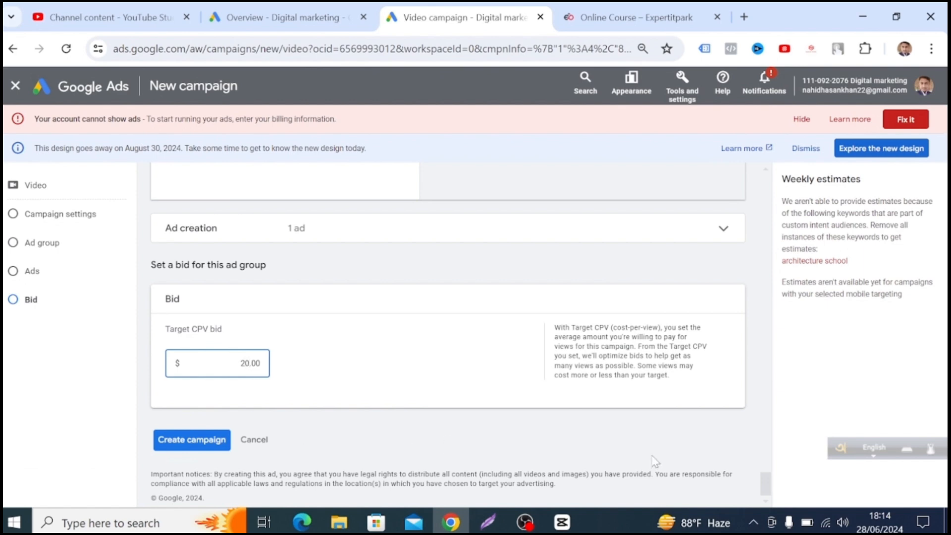
{"action": "left_click", "coordinate": [210, 441]}
Review the campaign form for flagged problems, from the frequency caps through the ad group to the video ad section.
{"action": "scroll", "coordinate": [512, 457], "scroll_direction": "down", "scroll_amount": 1}
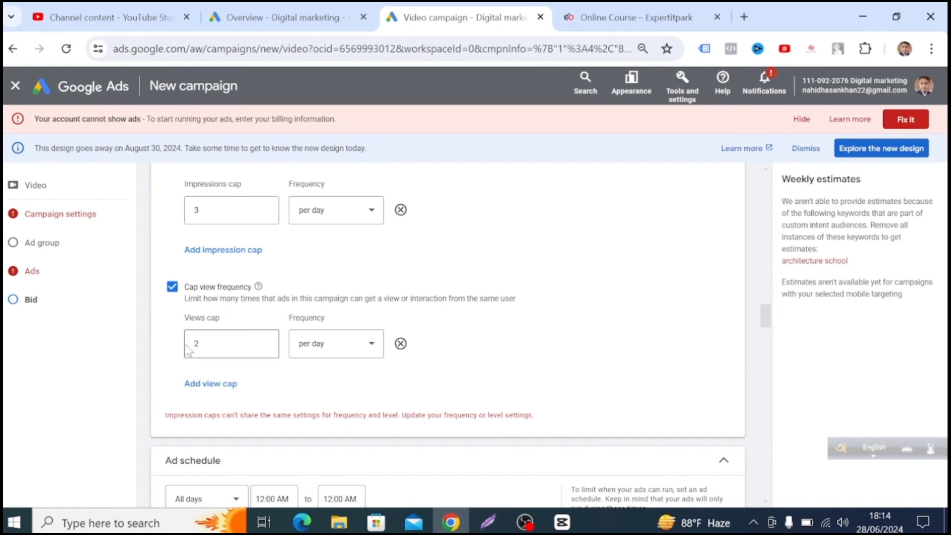
{"action": "scroll", "coordinate": [419, 397], "scroll_direction": "down", "scroll_amount": 1}
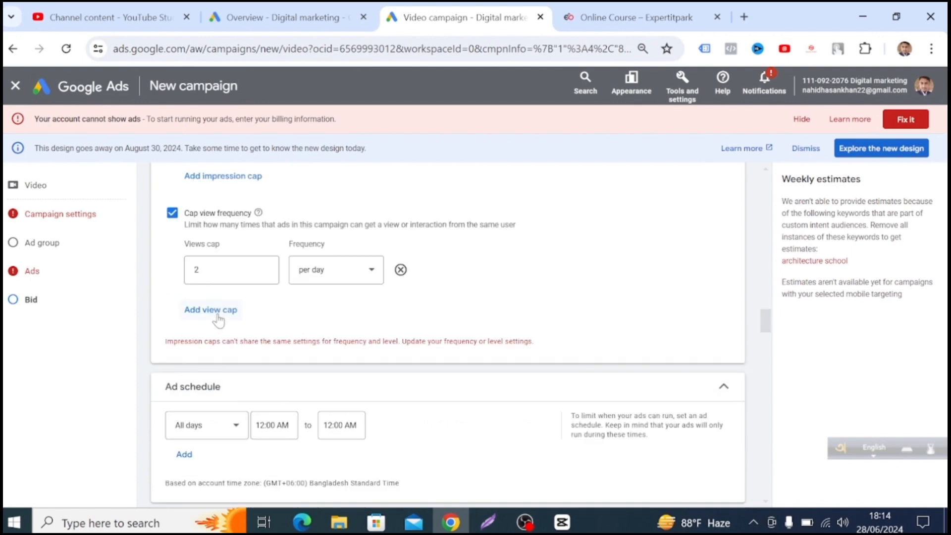
{"action": "scroll", "coordinate": [227, 405], "scroll_direction": "down", "scroll_amount": 1}
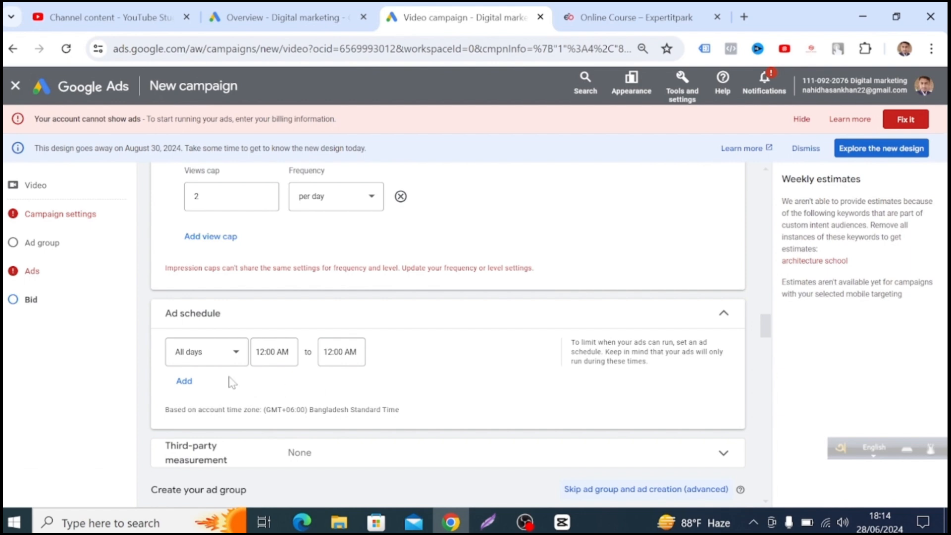
{"action": "scroll", "coordinate": [594, 439], "scroll_direction": "down", "scroll_amount": 1}
{"action": "scroll", "coordinate": [592, 433], "scroll_direction": "down", "scroll_amount": 4}
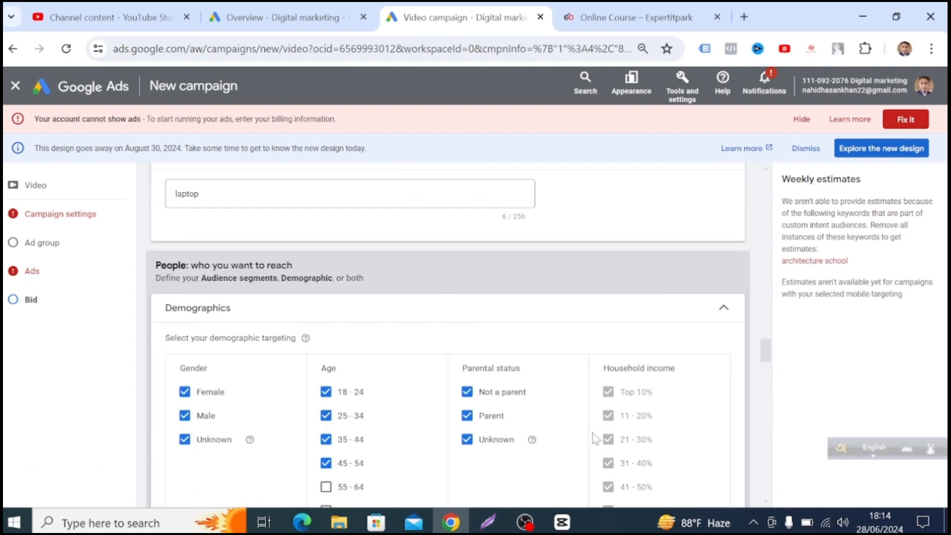
{"action": "scroll", "coordinate": [587, 440], "scroll_direction": "down", "scroll_amount": 4}
{"action": "scroll", "coordinate": [587, 452], "scroll_direction": "down", "scroll_amount": 6}
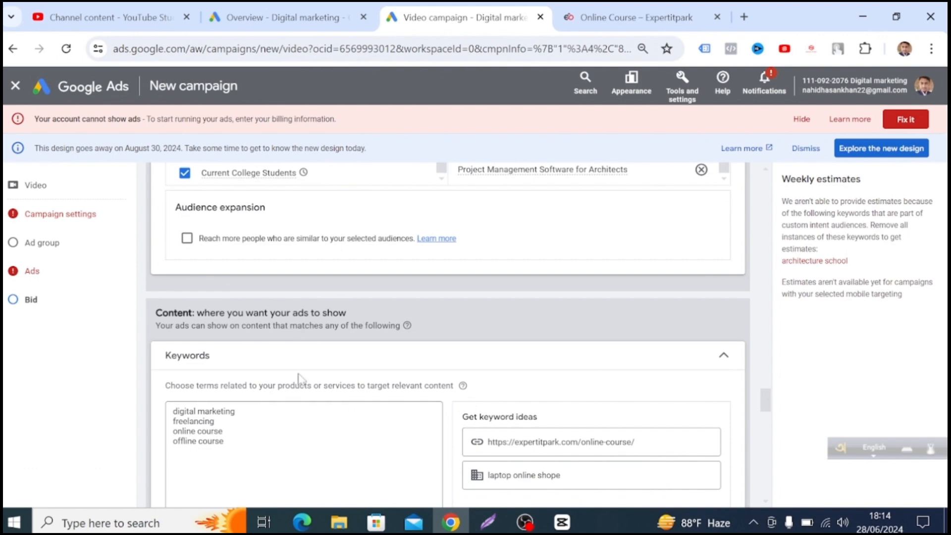
{"action": "scroll", "coordinate": [553, 322], "scroll_direction": "down", "scroll_amount": 5}
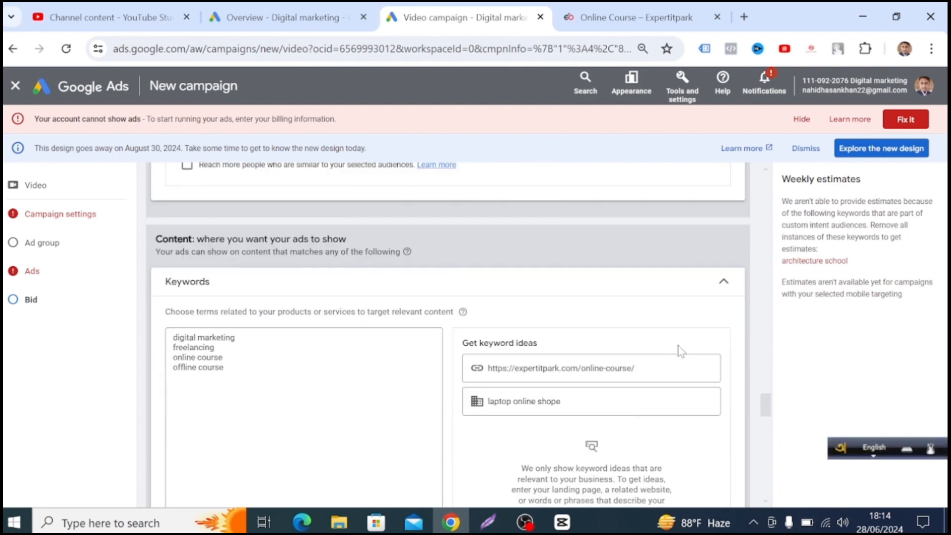
{"action": "scroll", "coordinate": [667, 378], "scroll_direction": "down", "scroll_amount": 5}
{"action": "scroll", "coordinate": [424, 400], "scroll_direction": "down", "scroll_amount": 10}
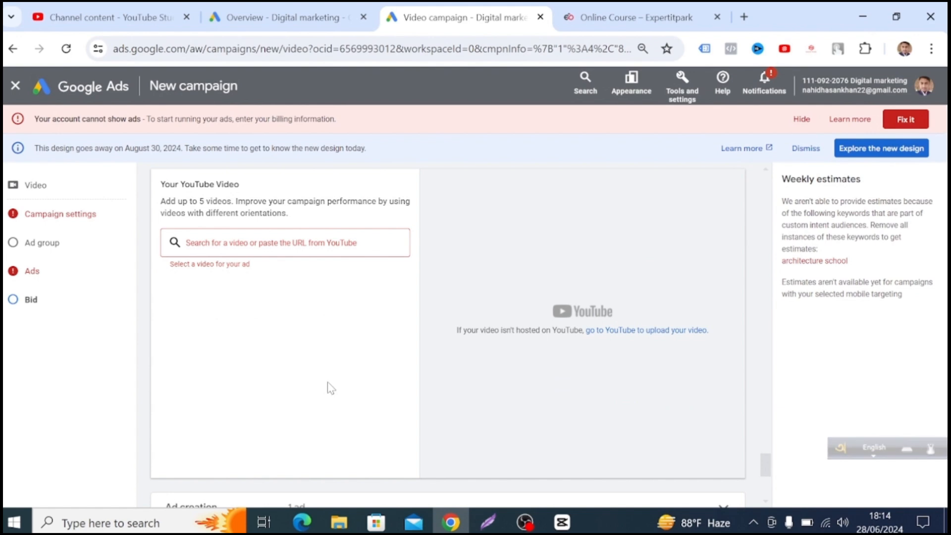
{"action": "scroll", "coordinate": [331, 391], "scroll_direction": "up", "scroll_amount": 1}
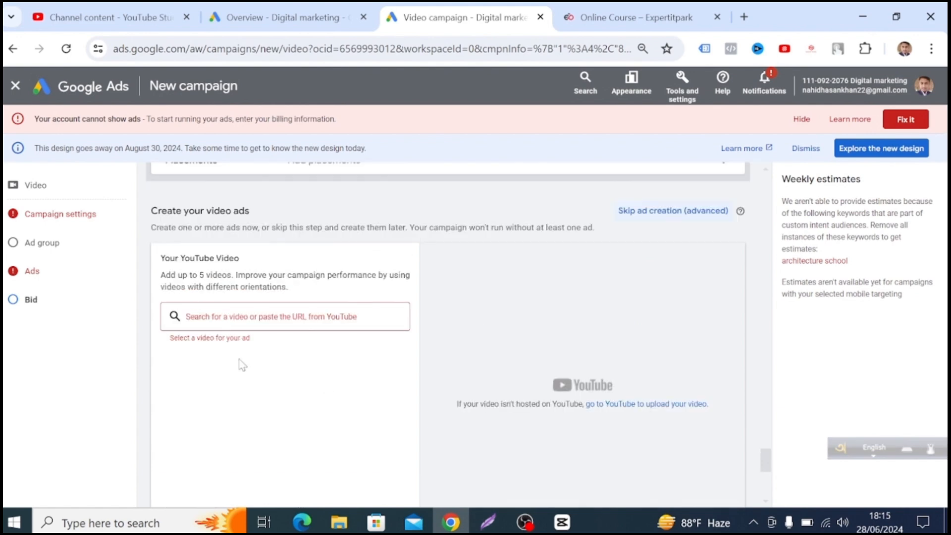
In YouTube Studio, open the Short about the hidden YouTube setting, view it on YouTube and copy its link.
{"action": "left_click", "coordinate": [285, 316]}
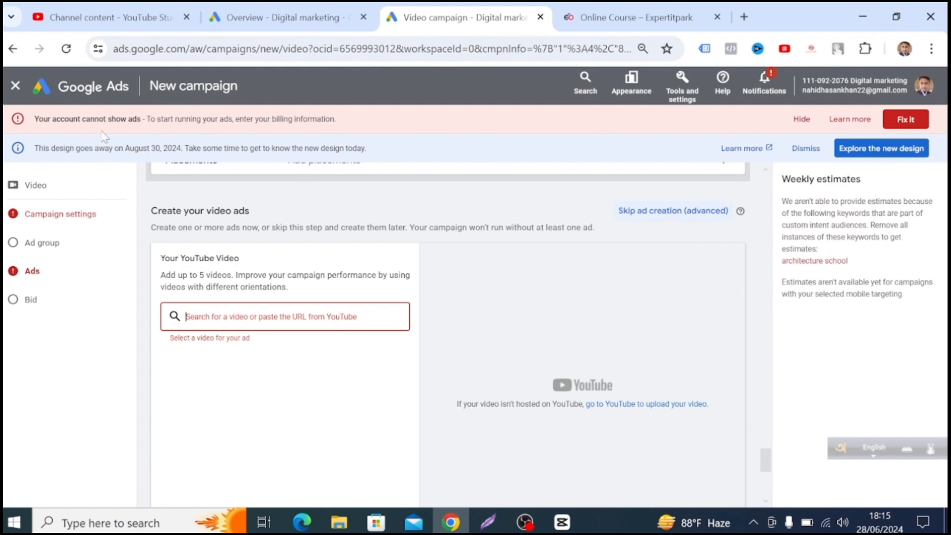
{"action": "left_click", "coordinate": [97, 14]}
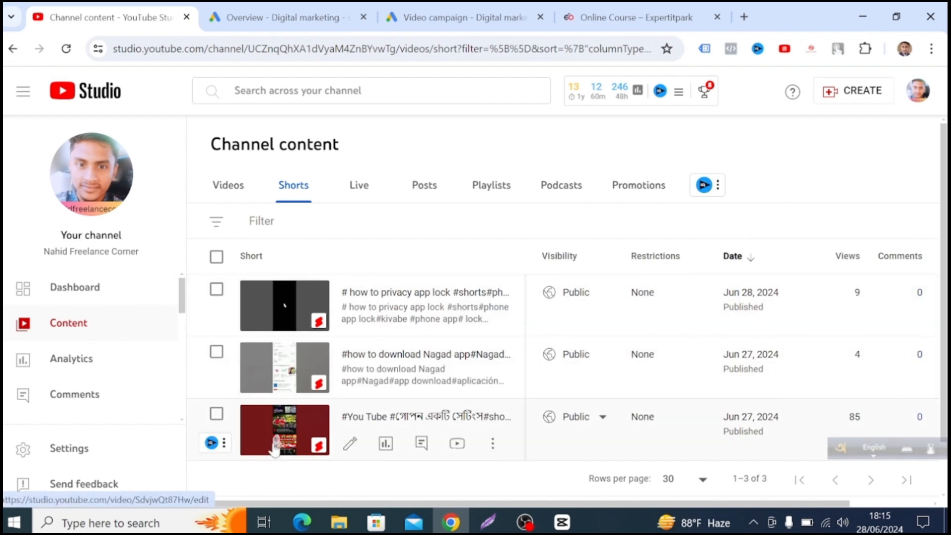
{"action": "left_click", "coordinate": [292, 442]}
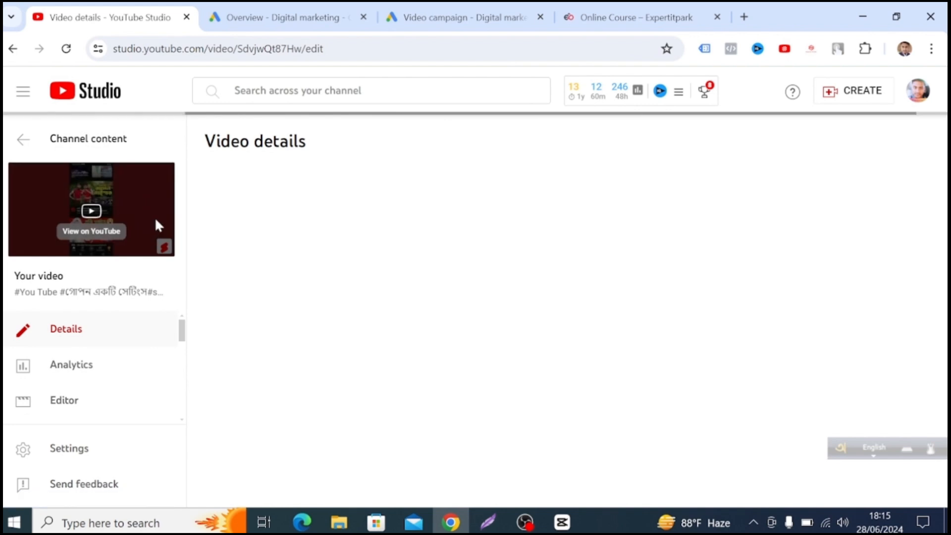
{"action": "left_click", "coordinate": [157, 225]}
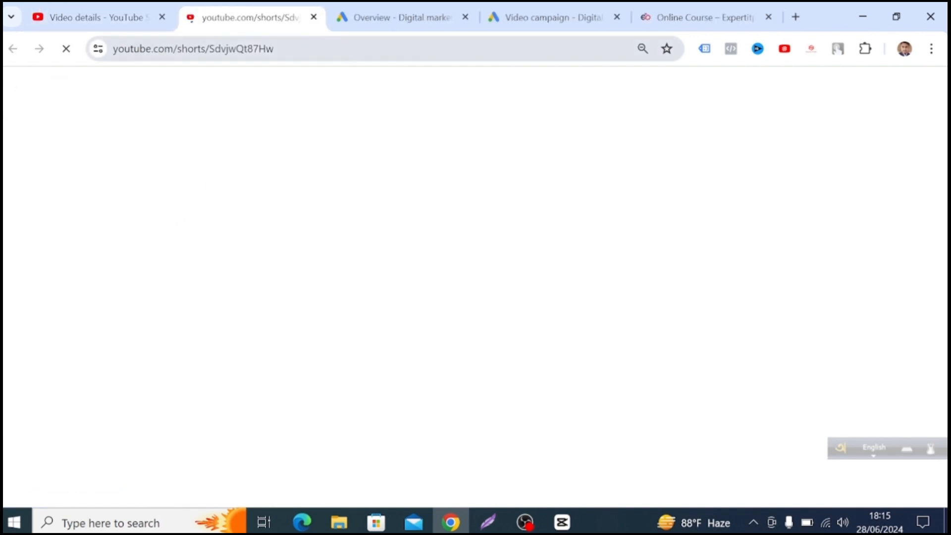
{"action": "left_click_drag", "start_coordinate": [275, 49], "coordinate": [115, 46]}
{"action": "right_click", "coordinate": [148, 49]}
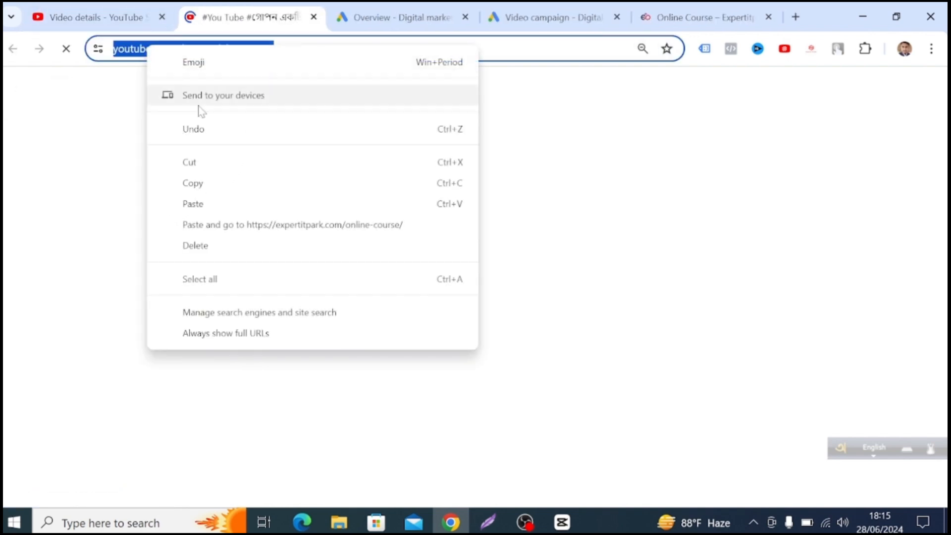
{"action": "left_click", "coordinate": [202, 186]}
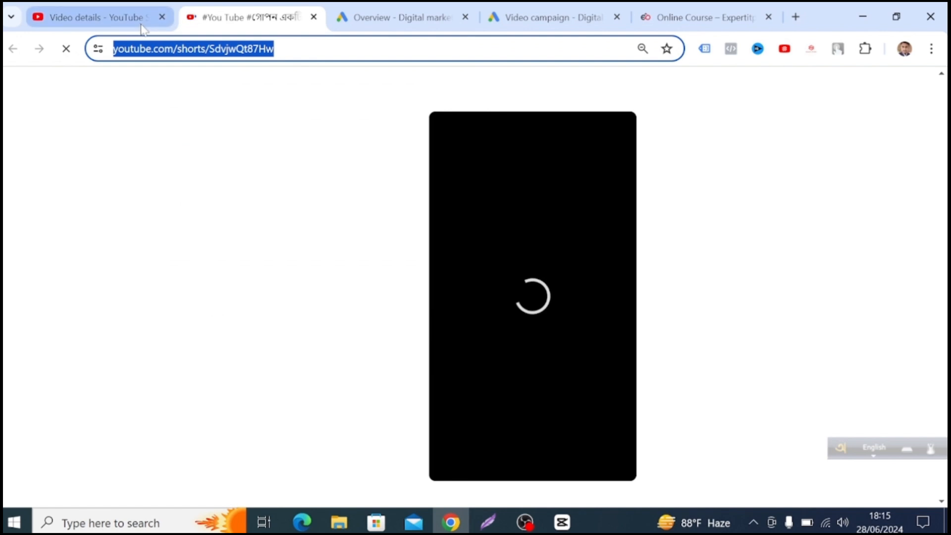
Back in the Google Ads campaign, add the Short youtube.com/shorts/SdvjwQt87Hw as the ad's video using the copied link.
{"action": "left_click", "coordinate": [425, 17]}
{"action": "left_click", "coordinate": [515, 25]}
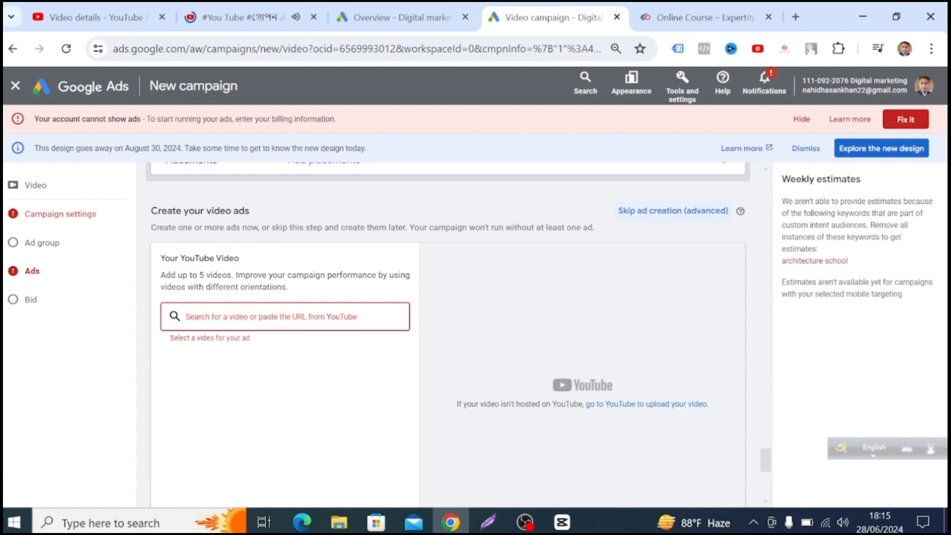
{"action": "right_click", "coordinate": [215, 323]}
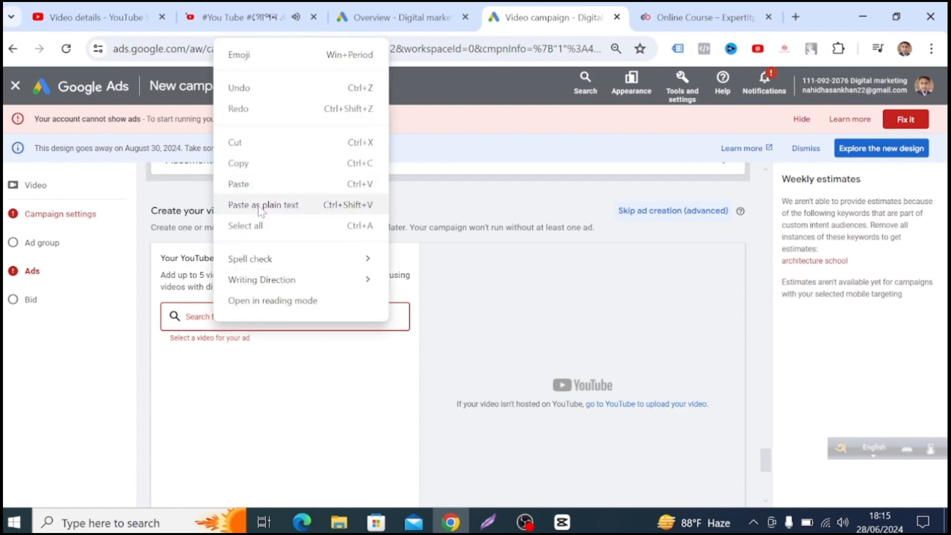
{"action": "left_click", "coordinate": [269, 187]}
{"action": "key", "text": "ctrl+v"}
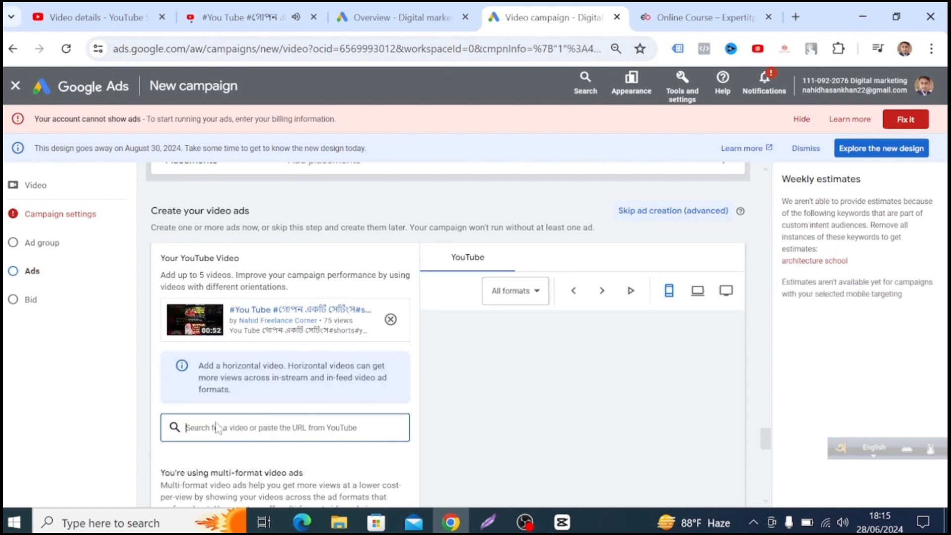
In YouTube Studio, open the "how to download Nagad app" Short, view it on YouTube and copy its link.
{"action": "scroll", "coordinate": [313, 403], "scroll_direction": "down", "scroll_amount": 2}
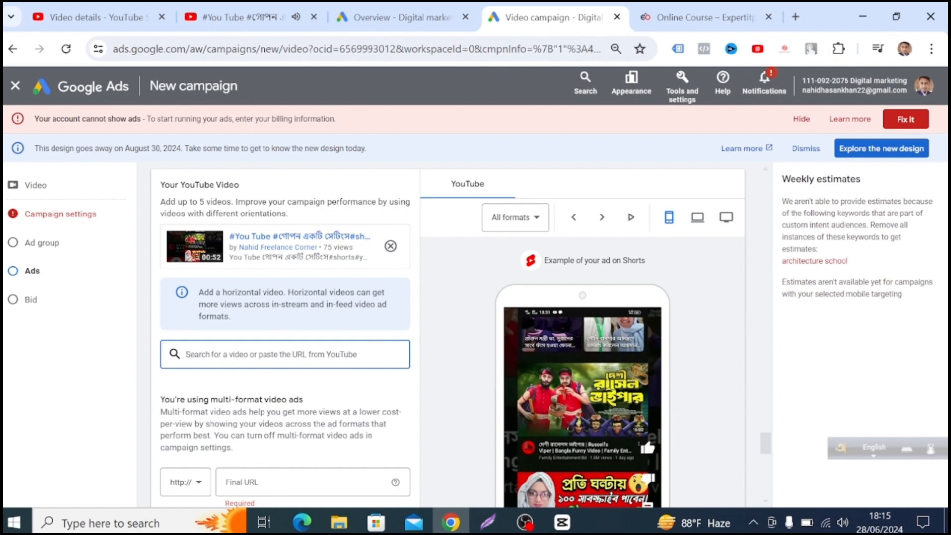
{"action": "scroll", "coordinate": [532, 383], "scroll_direction": "down", "scroll_amount": 2}
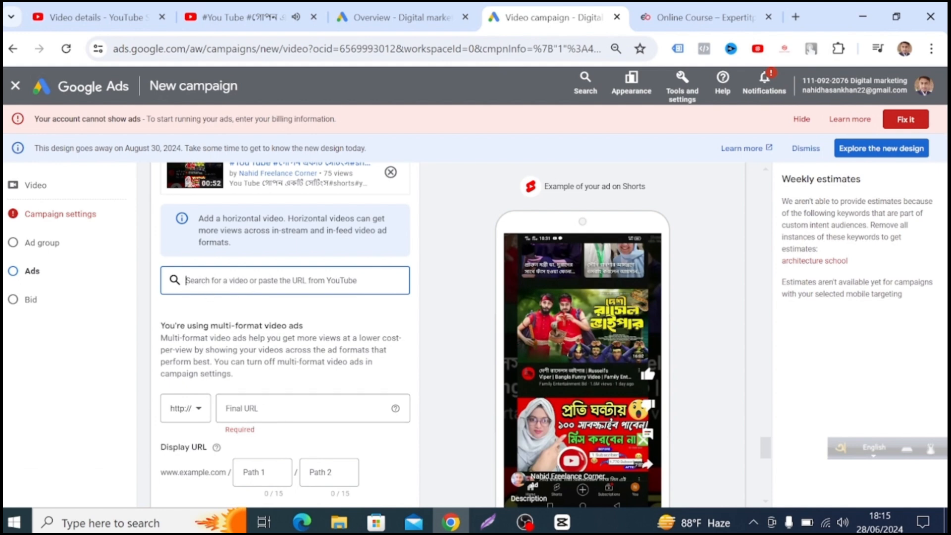
{"action": "left_click", "coordinate": [79, 17]}
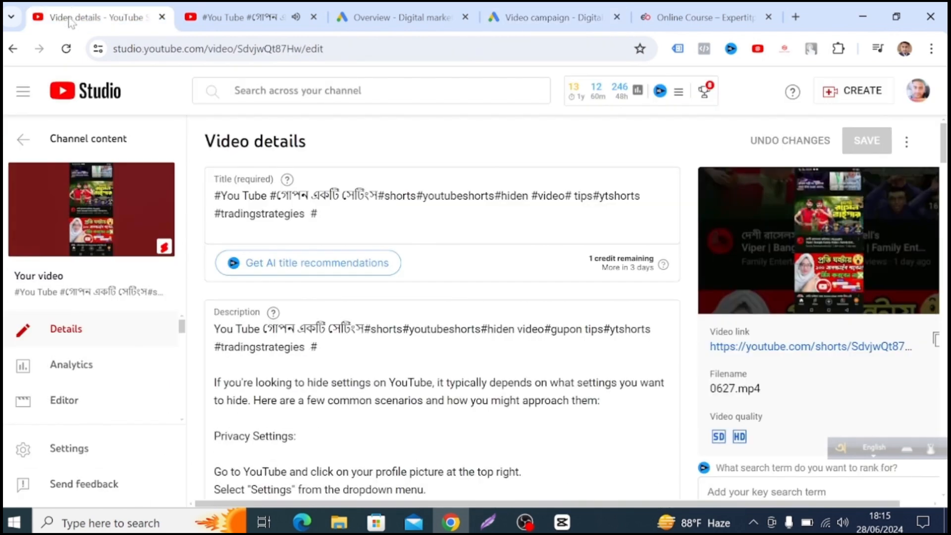
{"action": "left_click", "coordinate": [240, 17]}
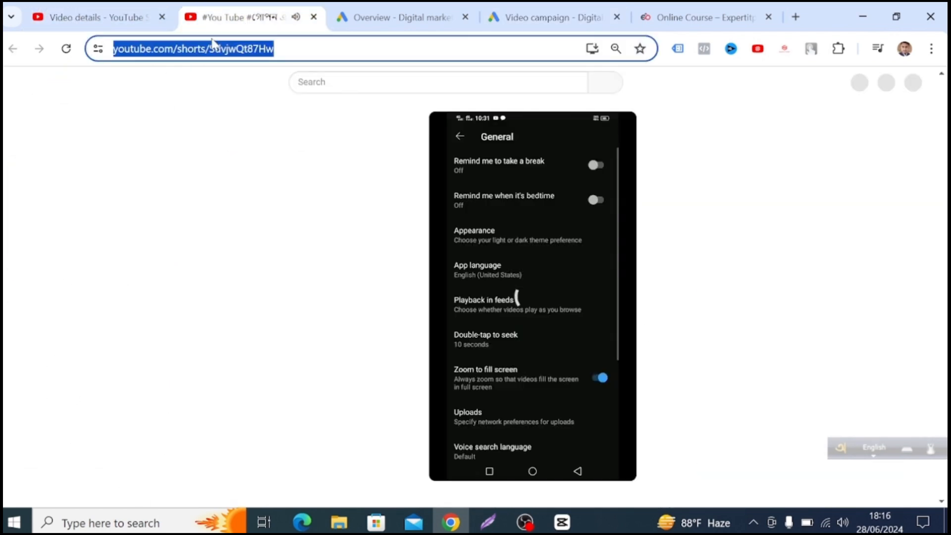
{"action": "left_click", "coordinate": [89, 18]}
{"action": "left_click", "coordinate": [13, 50]}
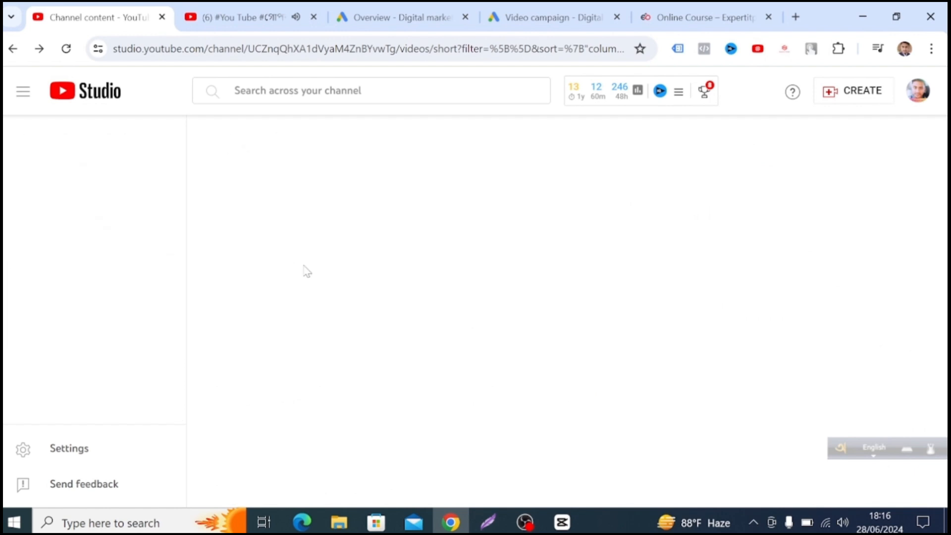
{"action": "left_click", "coordinate": [300, 363]}
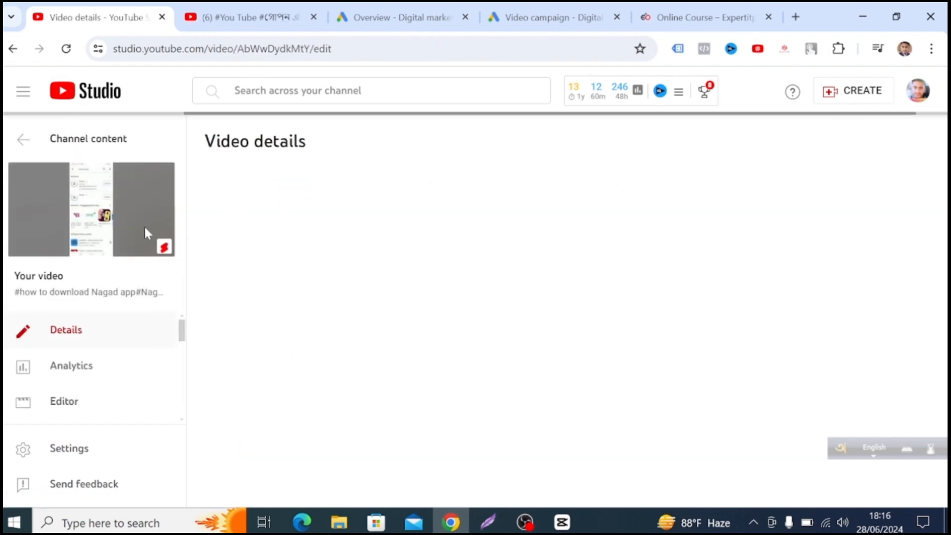
{"action": "left_click", "coordinate": [144, 224]}
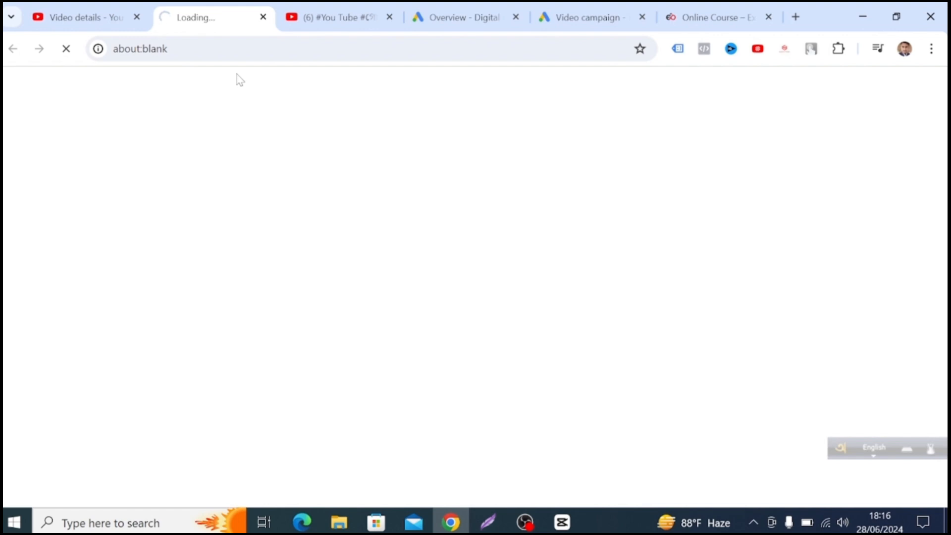
{"action": "left_click_drag", "start_coordinate": [281, 48], "coordinate": [113, 48]}
{"action": "right_click", "coordinate": [137, 53]}
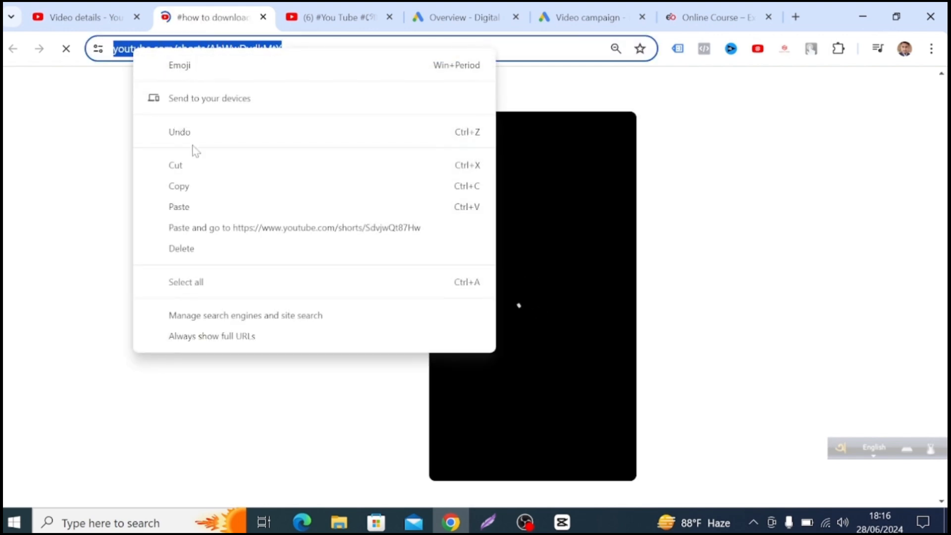
{"action": "left_click", "coordinate": [200, 187]}
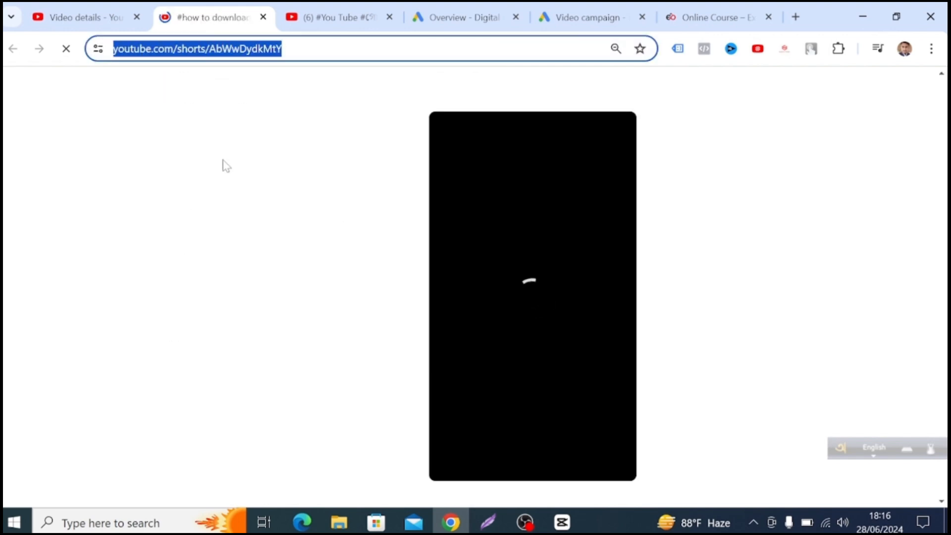
{"action": "left_click", "coordinate": [564, 15]}
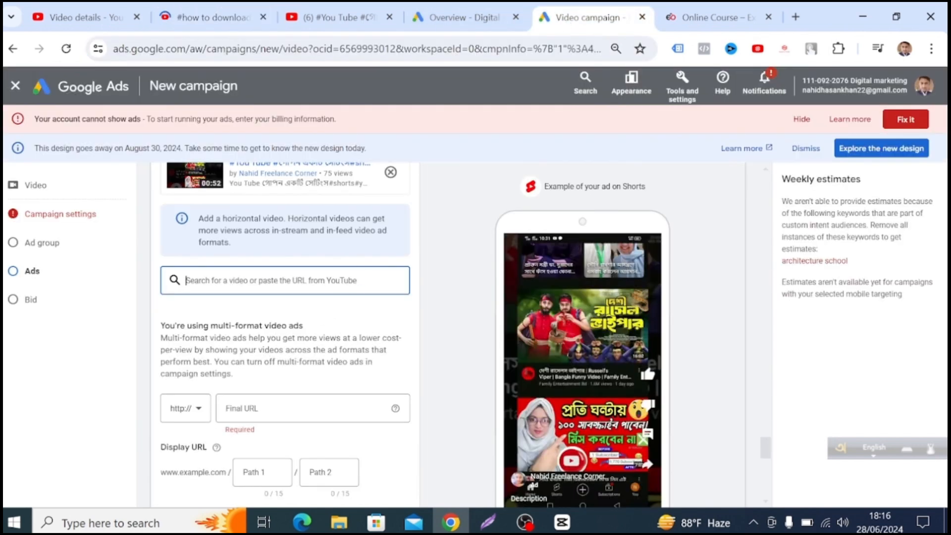
{"action": "right_click", "coordinate": [194, 280]}
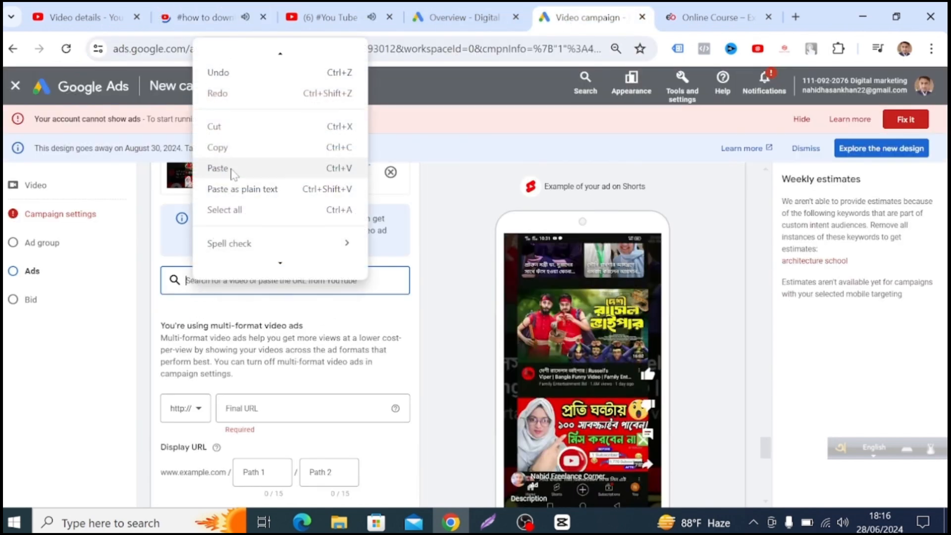
{"action": "left_click", "coordinate": [233, 171]}
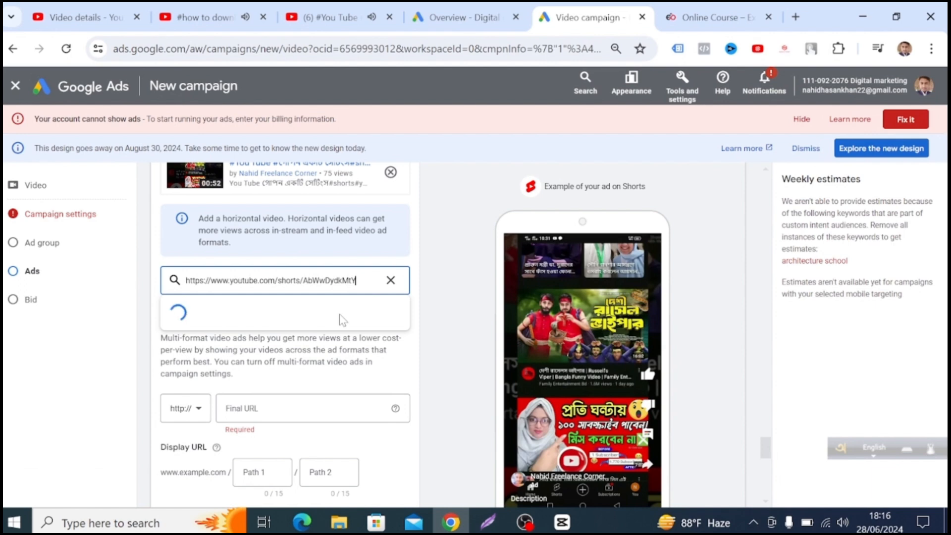
{"action": "left_click", "coordinate": [351, 322]}
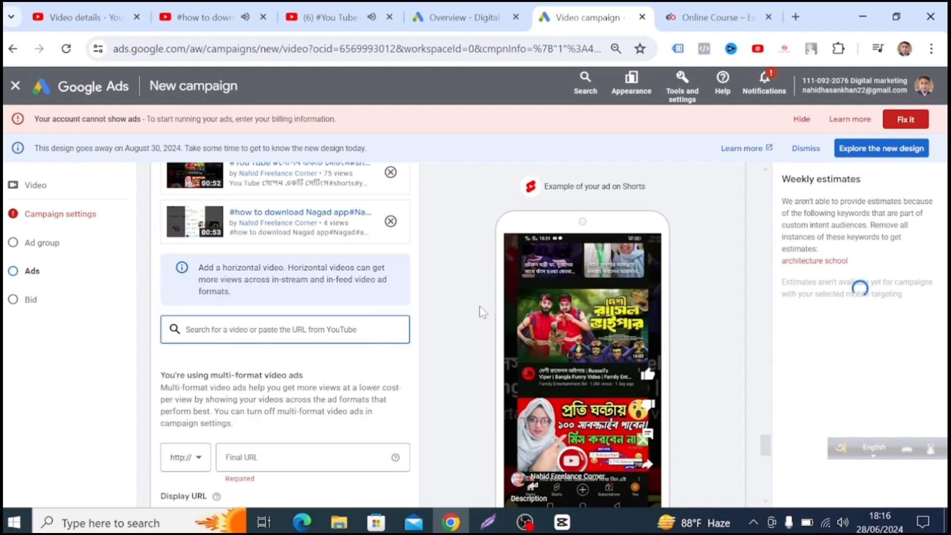
In a new browser tab, recall the website address nahidindustrialpark.unaux.com/?i=1 and copy it for the ad's final URL.
{"action": "scroll", "coordinate": [445, 328], "scroll_direction": "down", "scroll_amount": 3}
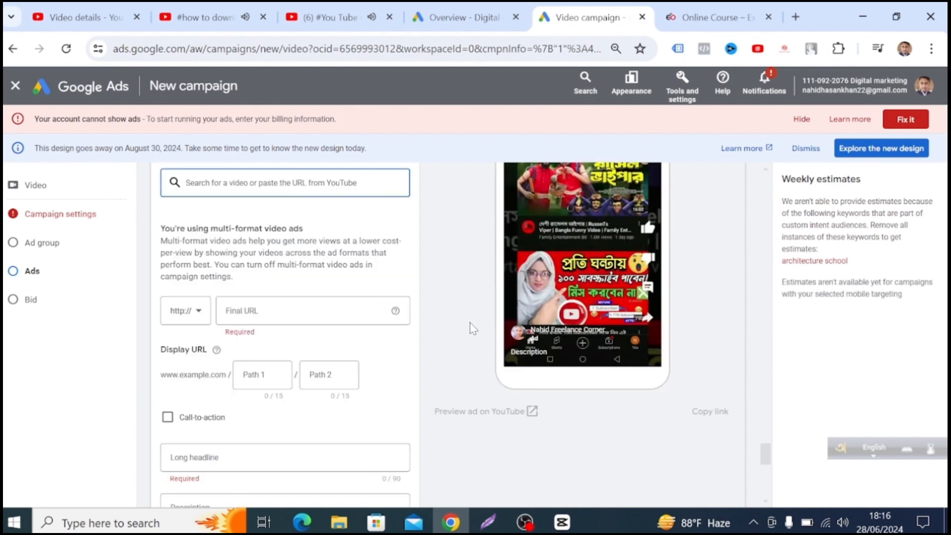
{"action": "scroll", "coordinate": [459, 327], "scroll_direction": "up", "scroll_amount": 2}
{"action": "scroll", "coordinate": [459, 326], "scroll_direction": "up", "scroll_amount": 3}
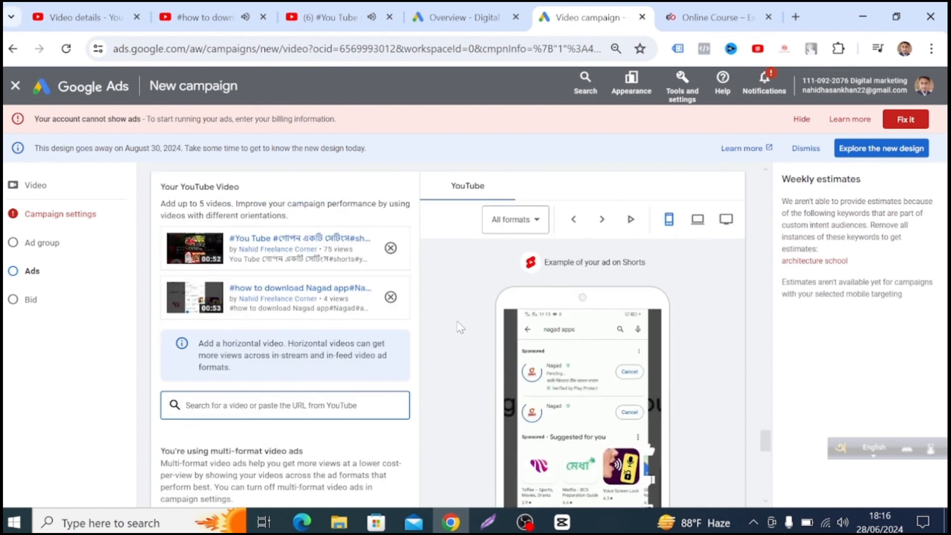
{"action": "scroll", "coordinate": [452, 330], "scroll_direction": "down", "scroll_amount": 2}
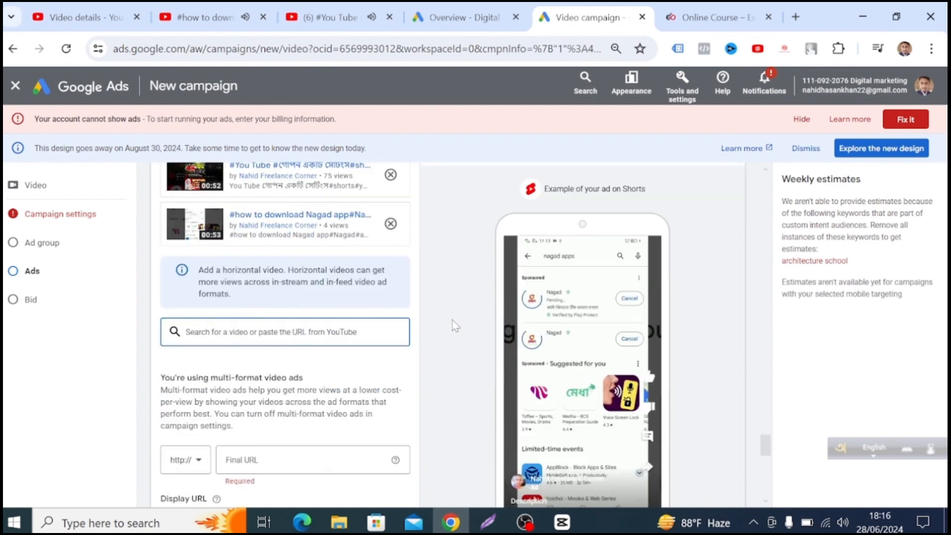
{"action": "scroll", "coordinate": [454, 325], "scroll_direction": "down", "scroll_amount": 4}
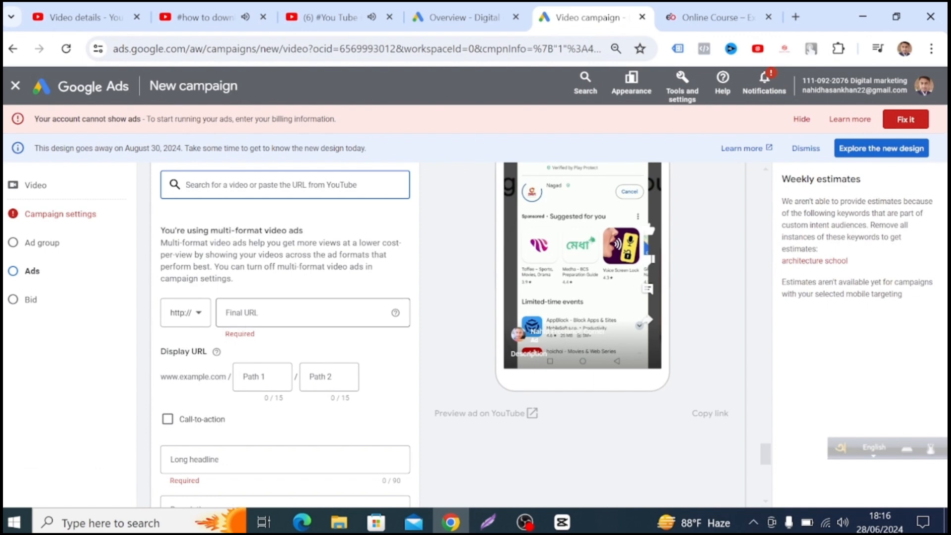
{"action": "left_click", "coordinate": [250, 317]}
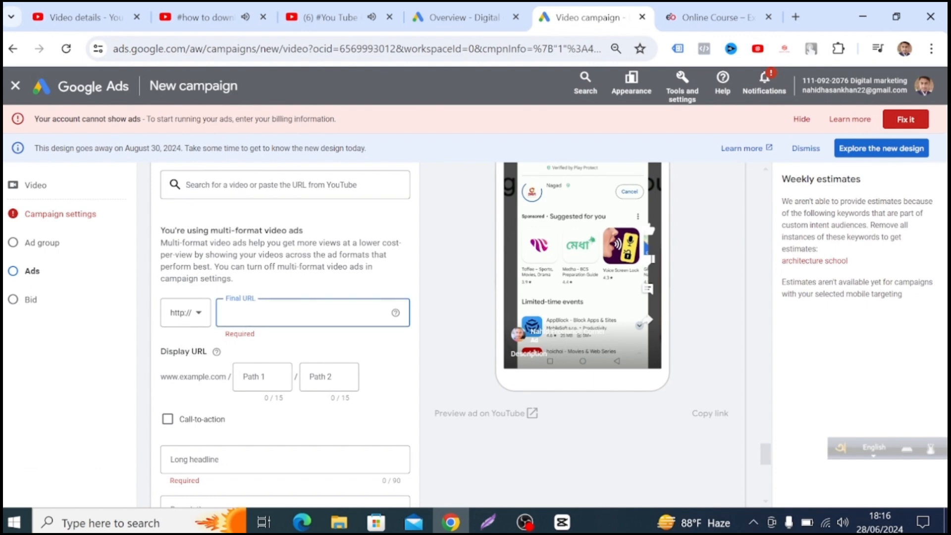
{"action": "left_click", "coordinate": [796, 17]}
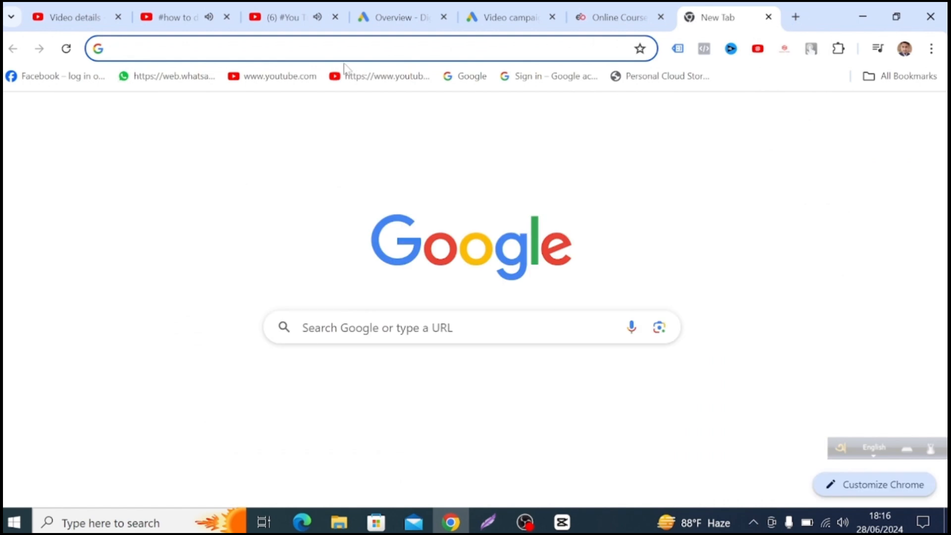
{"action": "left_click", "coordinate": [317, 48]}
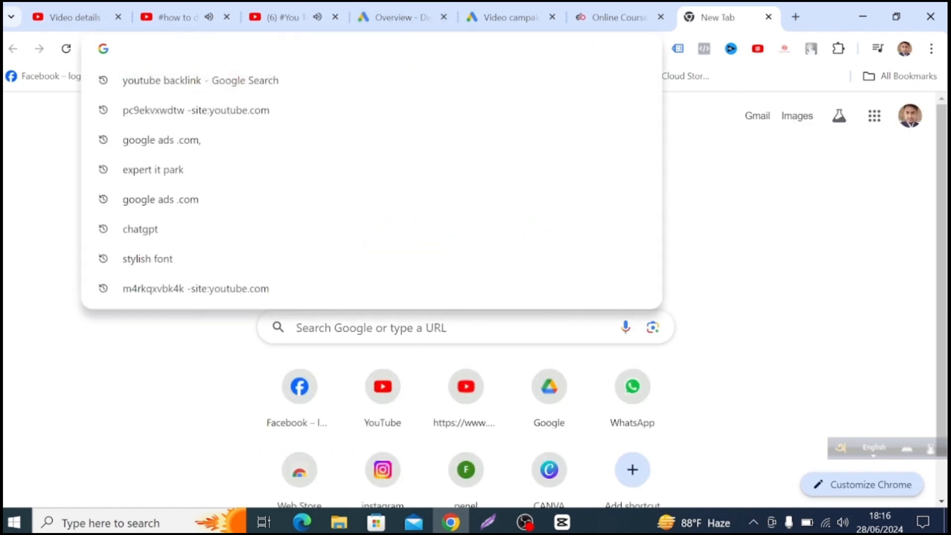
{"action": "type", "text": "N"}
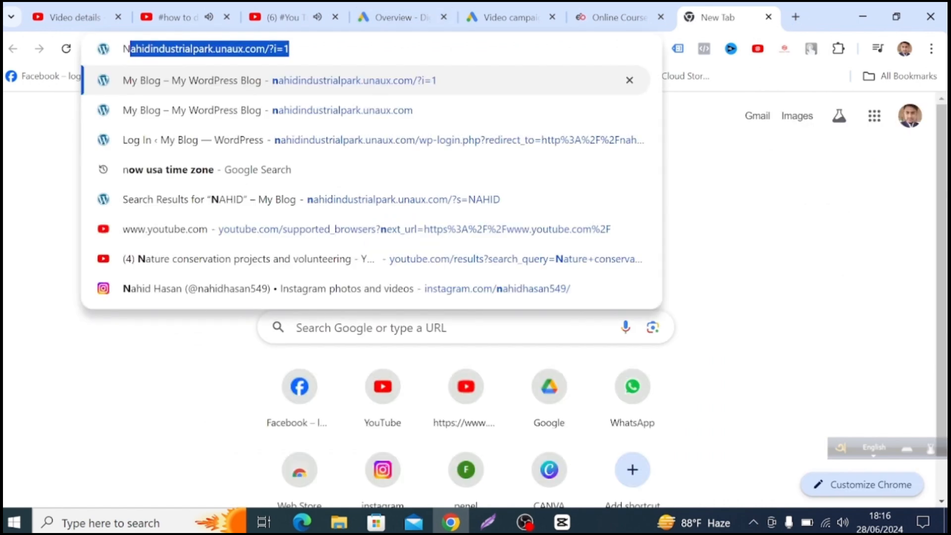
{"action": "key", "text": "Right"}
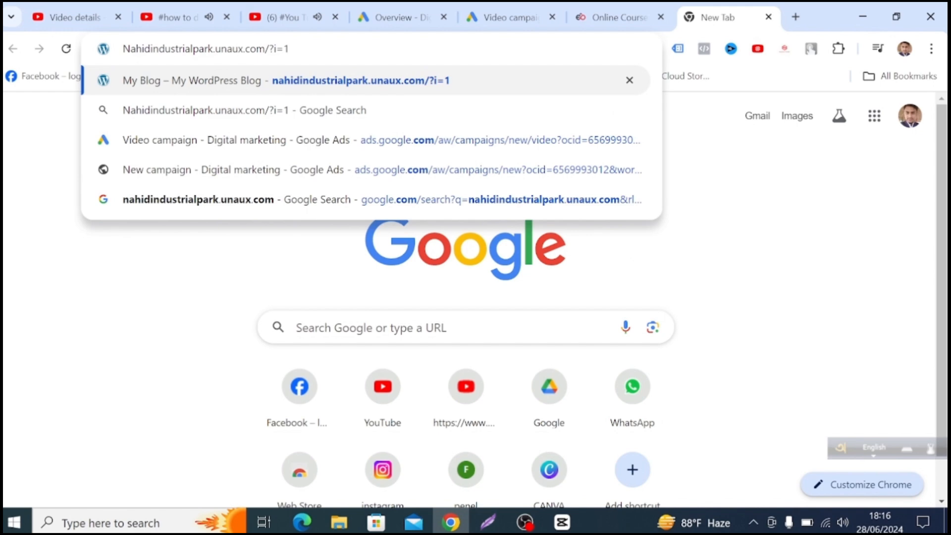
{"action": "left_click_drag", "start_coordinate": [290, 49], "coordinate": [123, 48]}
{"action": "right_click", "coordinate": [158, 51]}
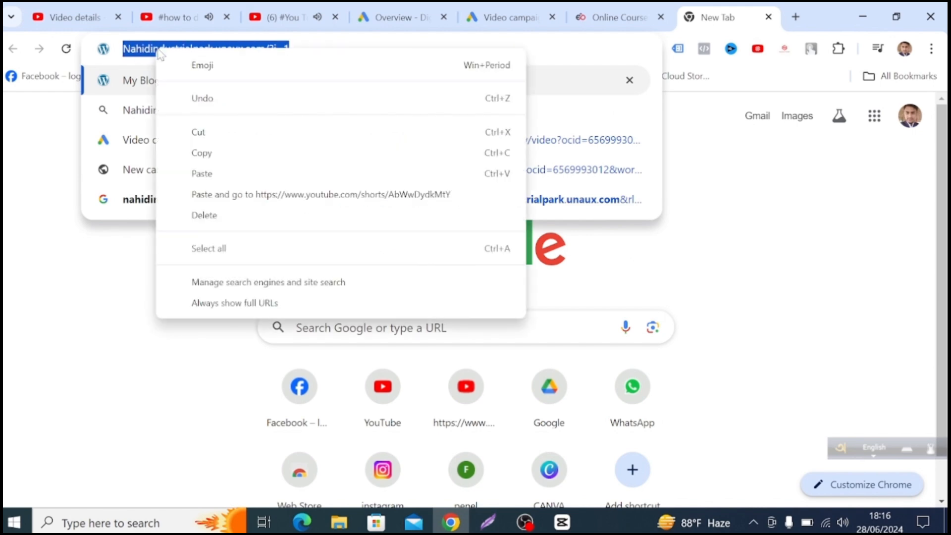
{"action": "left_click", "coordinate": [212, 153]}
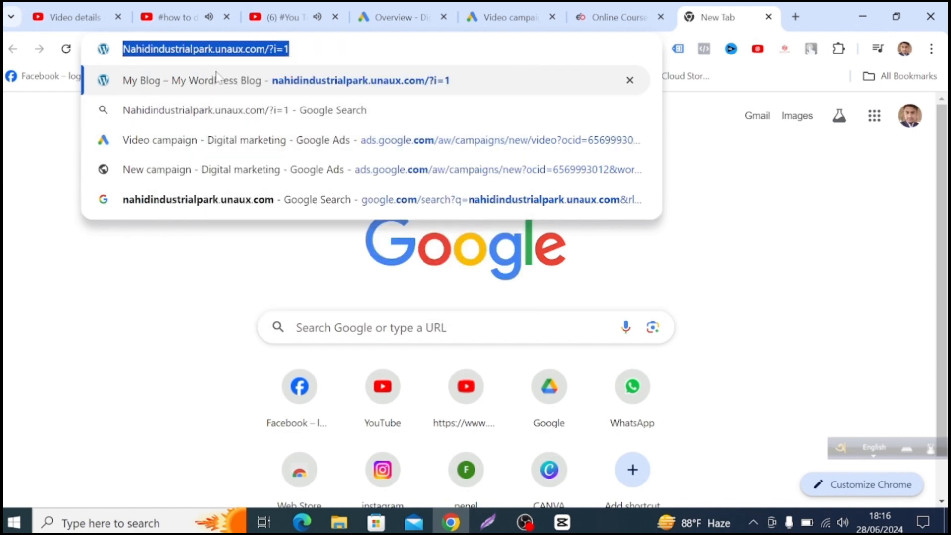
Back in the Google Ads campaign, paste nahidindustrialpark.unaux.com/?i=1 as the ad's final URL.
{"action": "left_click", "coordinate": [505, 17]}
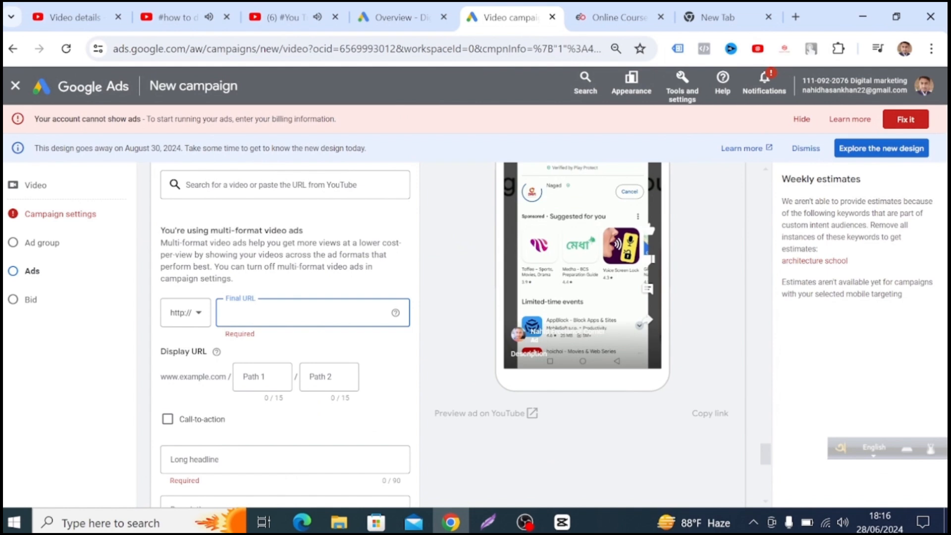
{"action": "right_click", "coordinate": [229, 317]}
{"action": "left_click", "coordinate": [257, 203]}
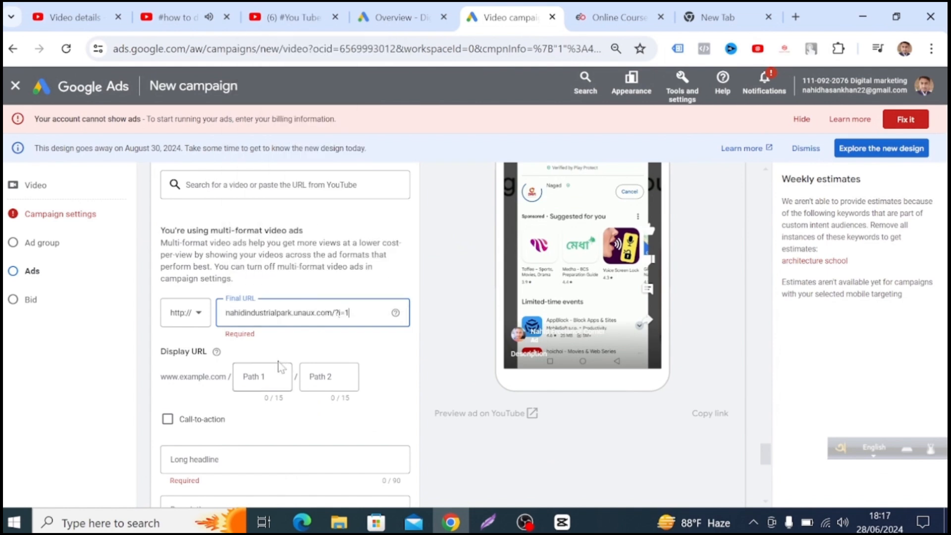
Enable the ad's call-to-action and set its text to "Buy now".
{"action": "scroll", "coordinate": [277, 427], "scroll_direction": "down", "scroll_amount": 1}
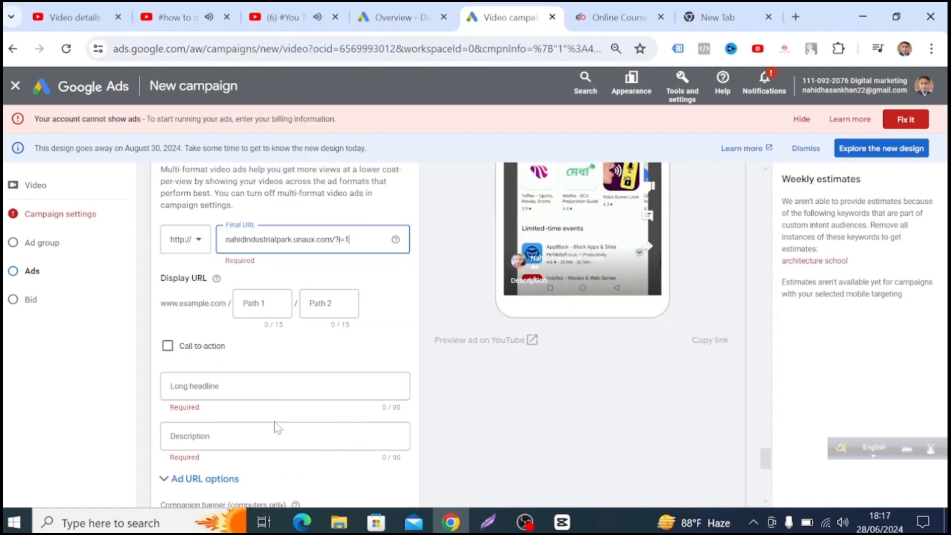
{"action": "left_click", "coordinate": [172, 347]}
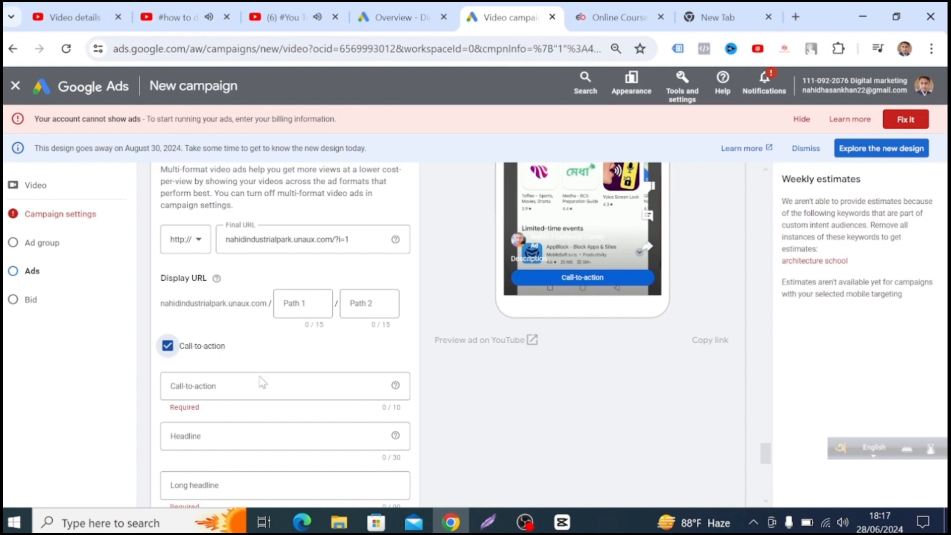
{"action": "left_click", "coordinate": [168, 347]}
{"action": "left_click", "coordinate": [198, 387]}
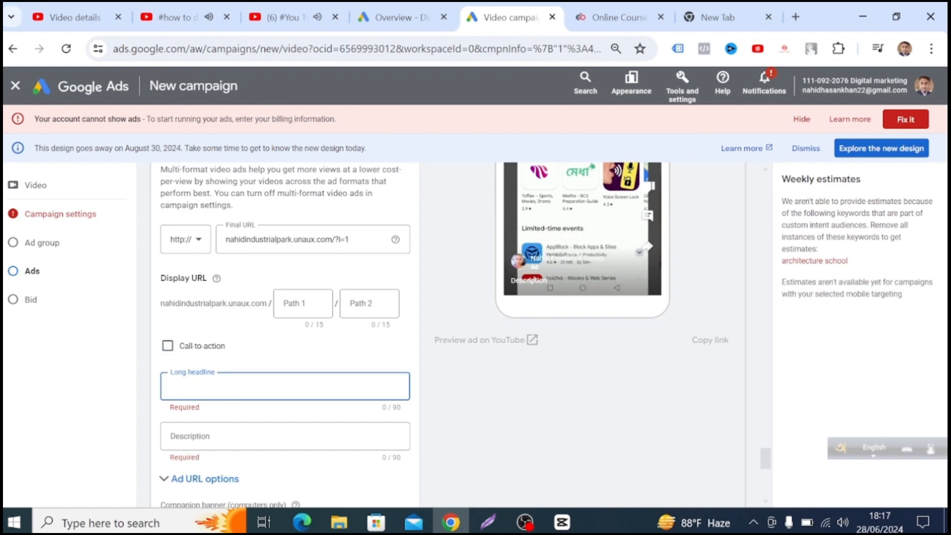
{"action": "left_click", "coordinate": [167, 345]}
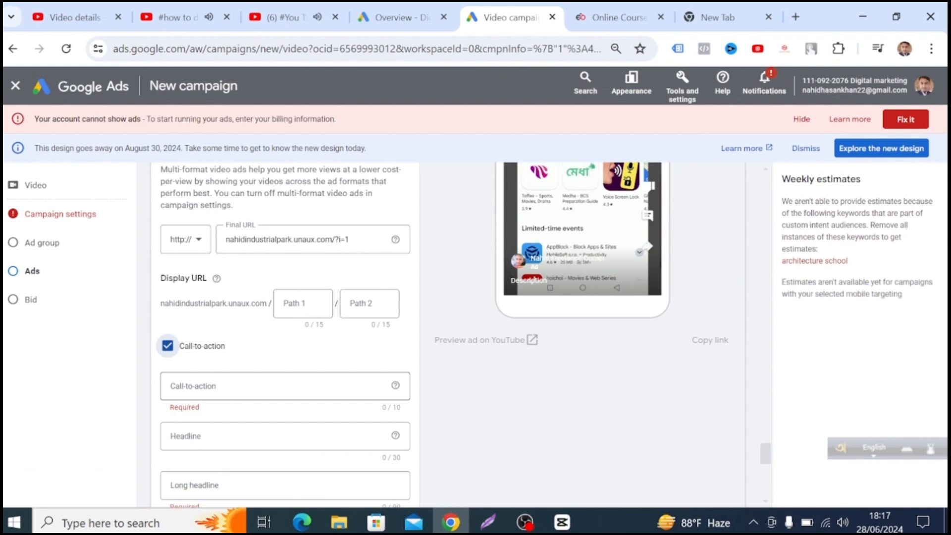
{"action": "left_click", "coordinate": [230, 385]}
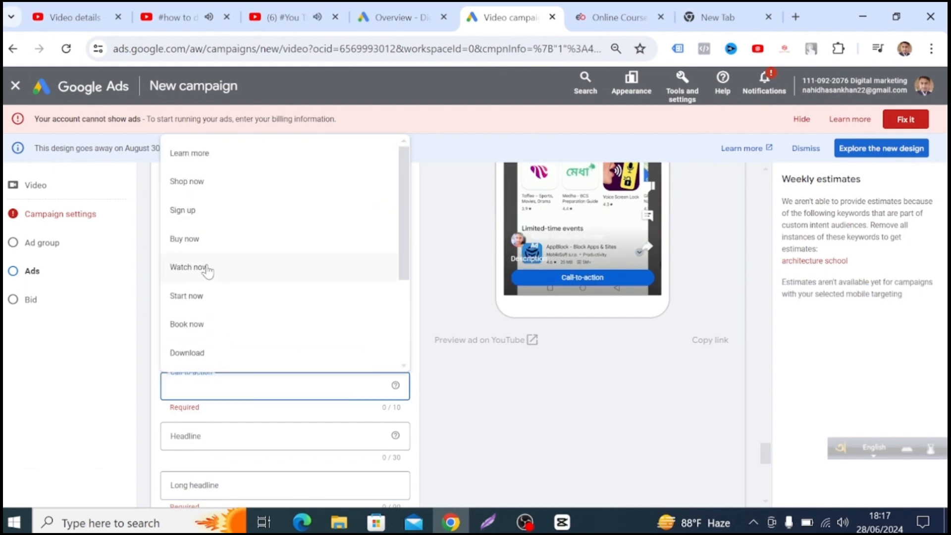
{"action": "scroll", "coordinate": [214, 330], "scroll_direction": "down", "scroll_amount": 1}
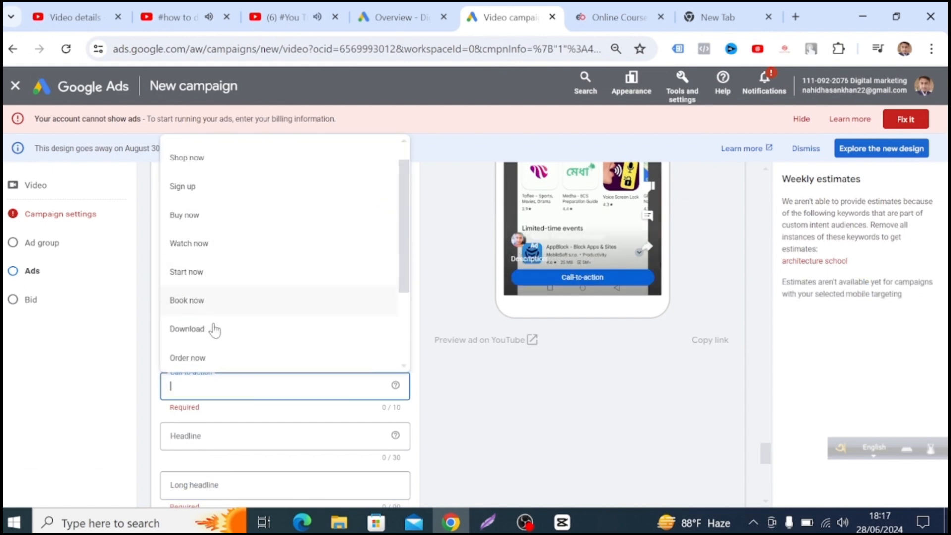
{"action": "scroll", "coordinate": [233, 270], "scroll_direction": "up", "scroll_amount": 1}
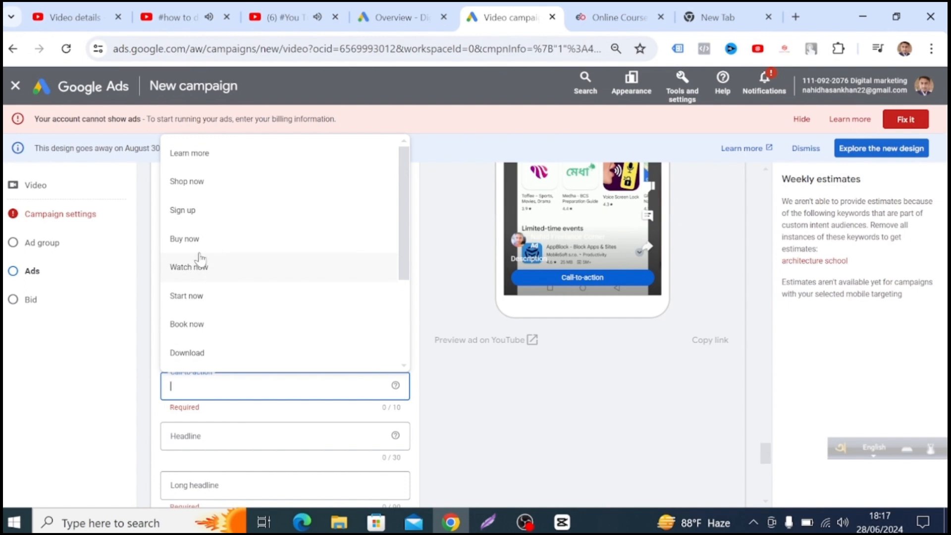
{"action": "left_click", "coordinate": [229, 238]}
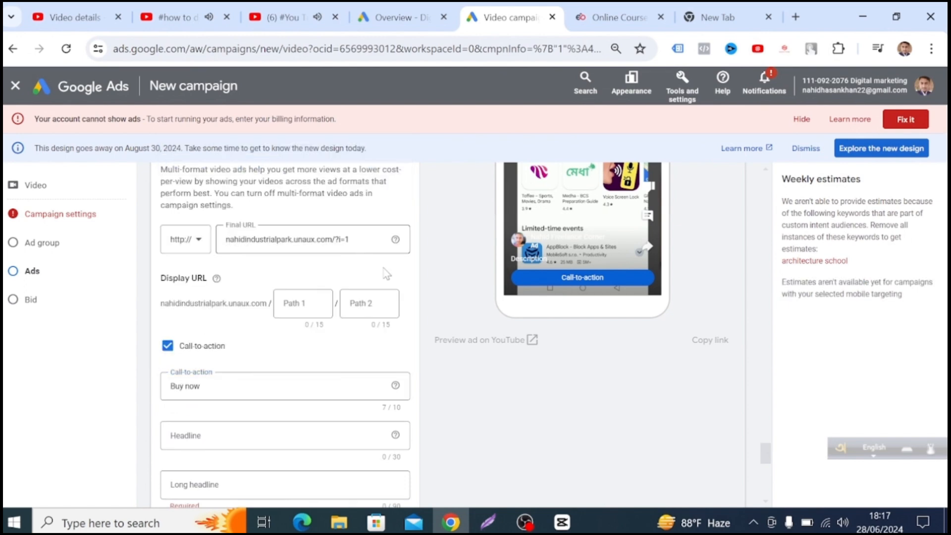
Enter "online laptop house" as the ad's headline.
{"action": "scroll", "coordinate": [654, 329], "scroll_direction": "up", "scroll_amount": 1}
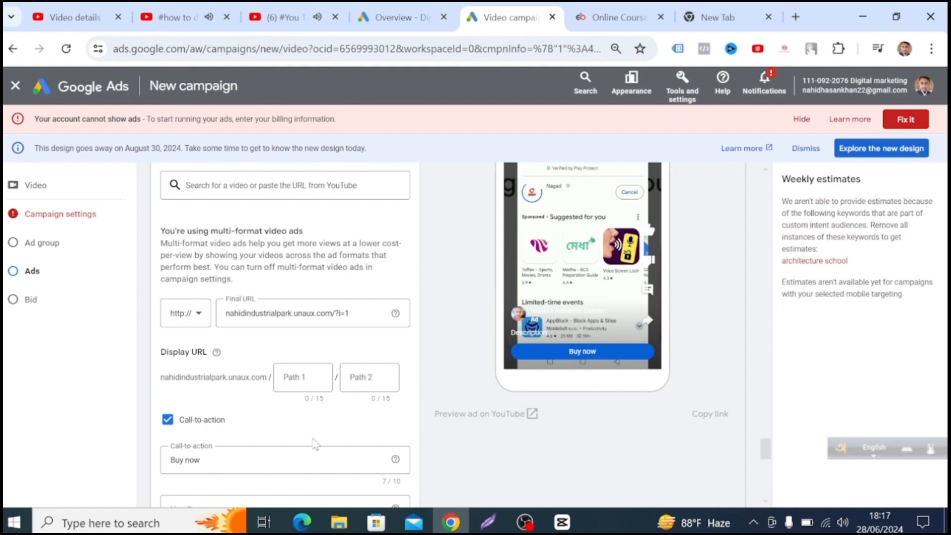
{"action": "scroll", "coordinate": [436, 396], "scroll_direction": "down", "scroll_amount": 3}
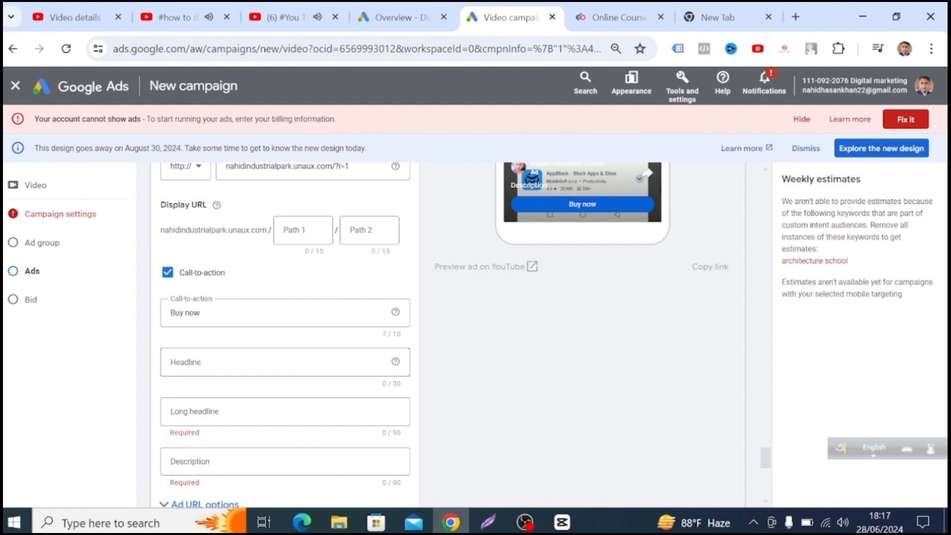
{"action": "left_click", "coordinate": [224, 362]}
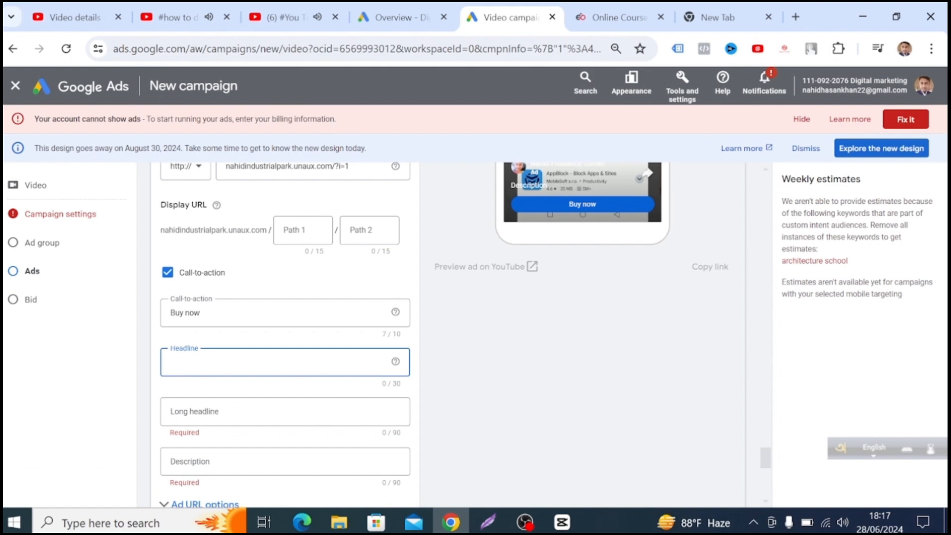
{"action": "type", "text": "onlin"}
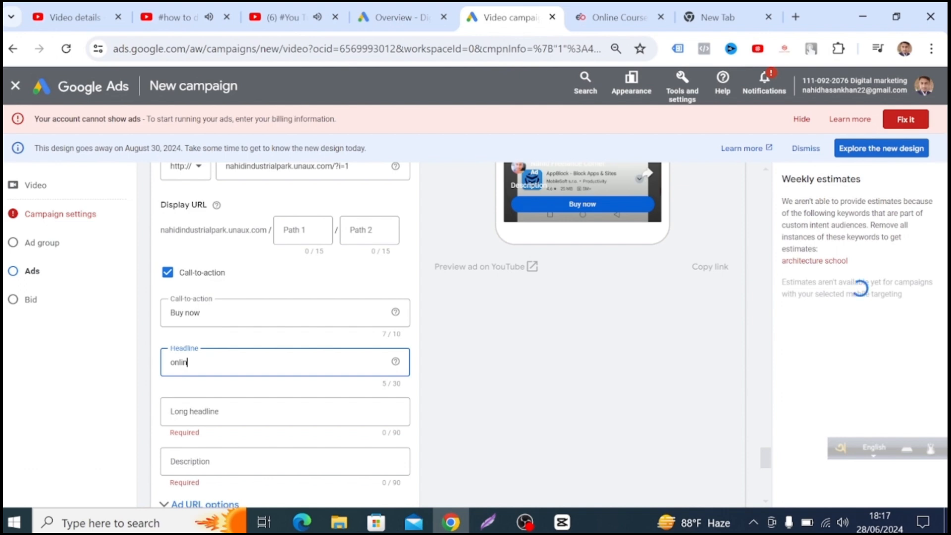
{"action": "type", "text": "e laptop "}
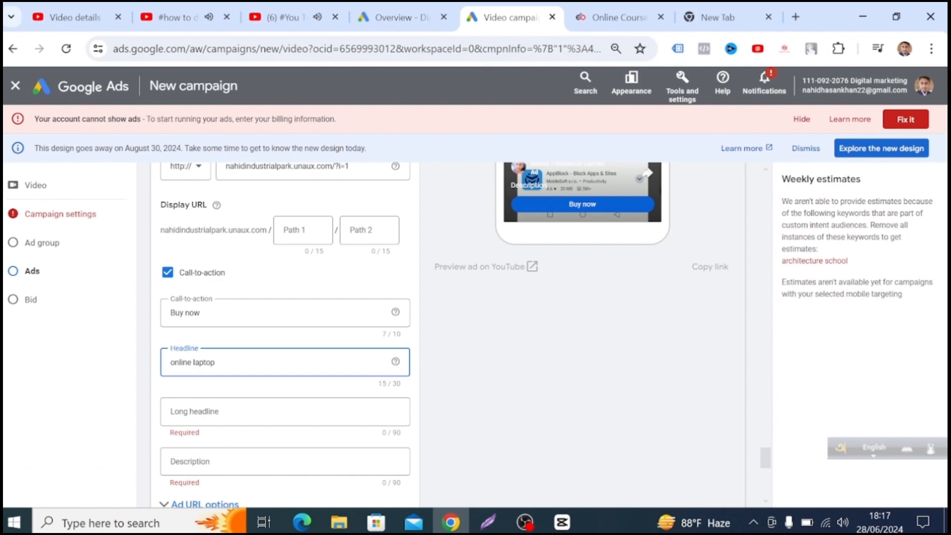
{"action": "type", "text": " house"}
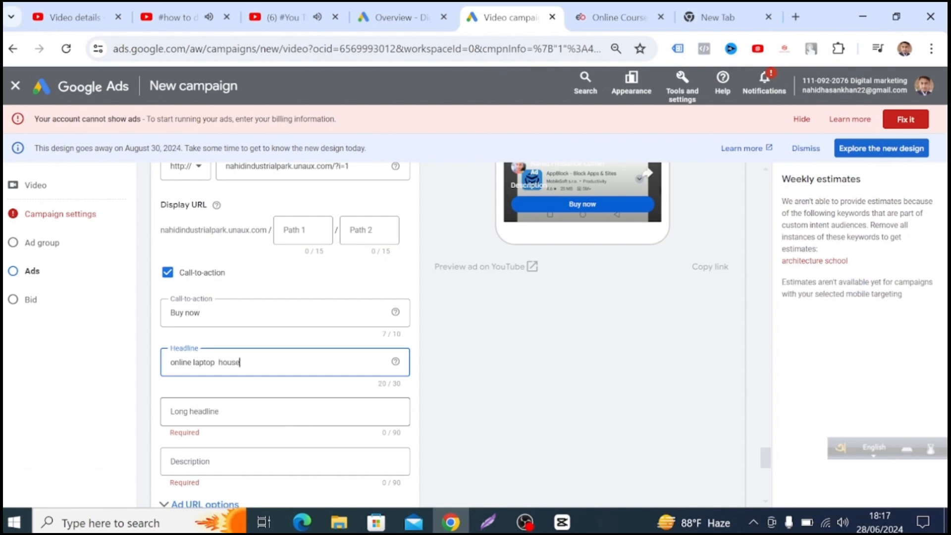
Enter "new online laptop house in bangladesh" as the ad's long headline.
{"action": "left_click", "coordinate": [285, 411]}
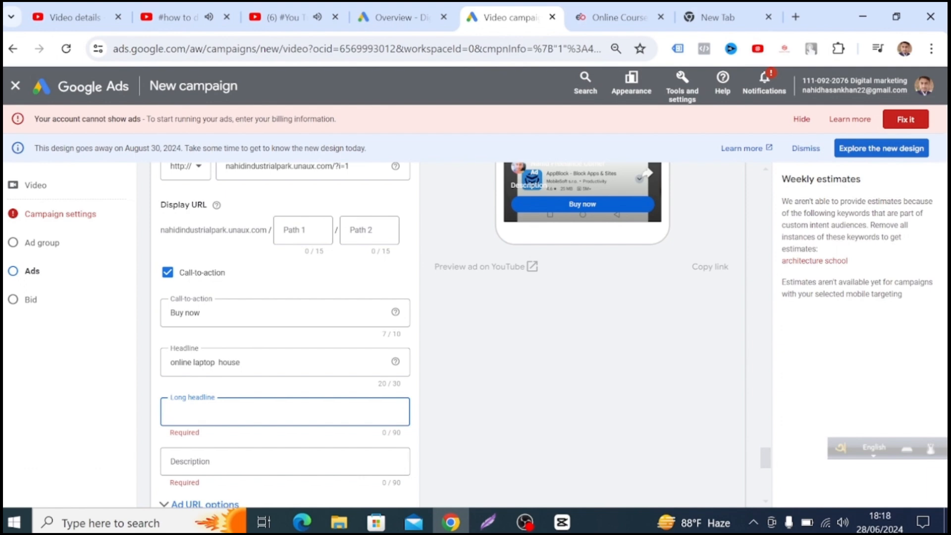
{"action": "type", "text": "new "}
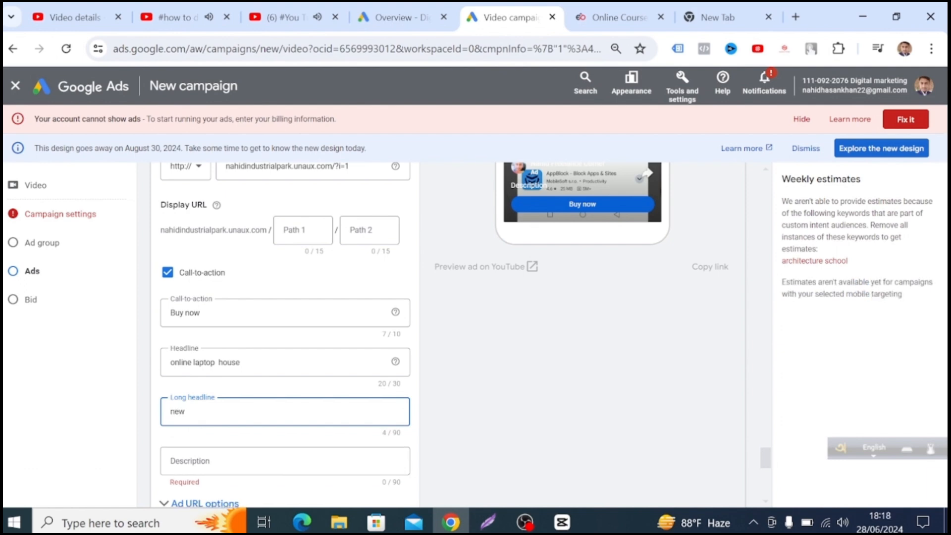
{"action": "type", "text": "onli"}
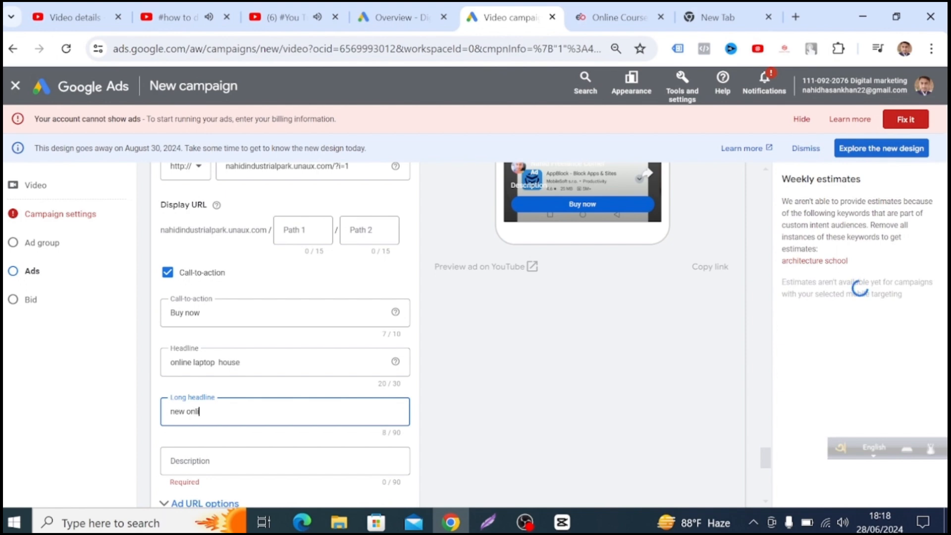
{"action": "type", "text": "ne laptop"}
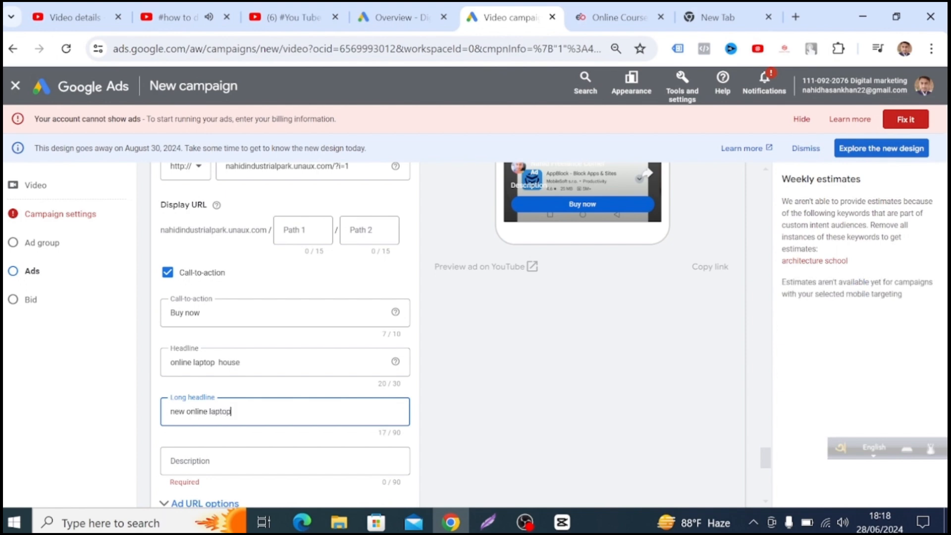
{"action": "type", "text": " hous"}
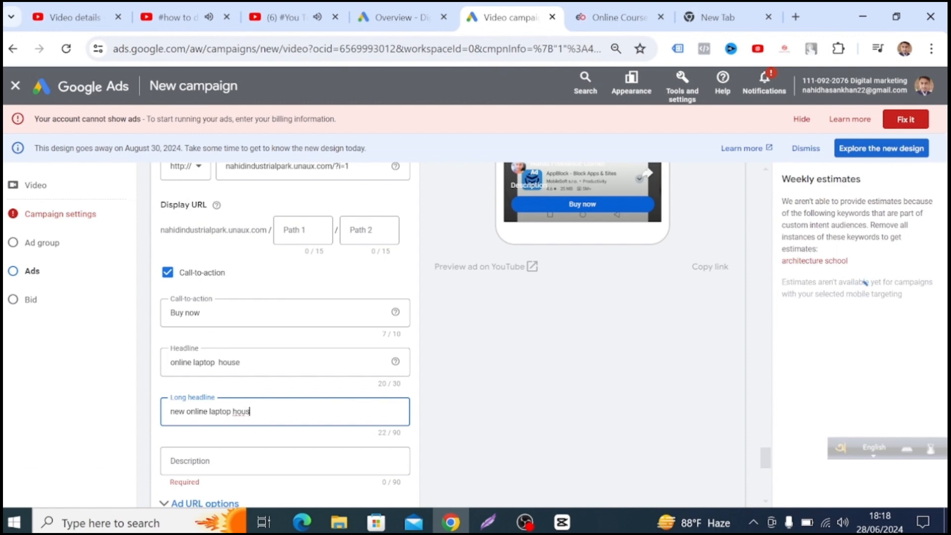
{"action": "type", "text": "e  in "}
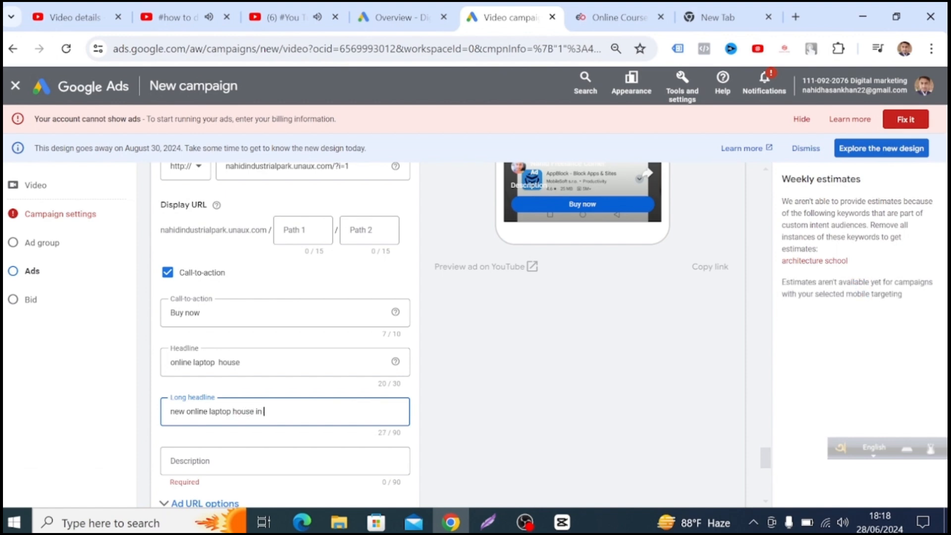
{"action": "type", "text": "bangladesh"}
Enter "laptop shope my business is verry good for every client" as the ad's description.
{"action": "scroll", "coordinate": [307, 407], "scroll_direction": "down", "scroll_amount": 2}
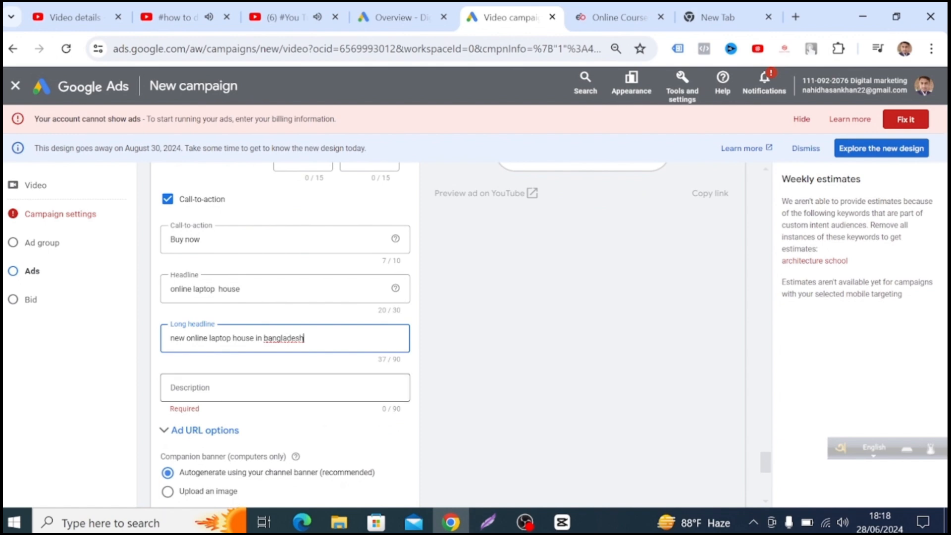
{"action": "left_click", "coordinate": [285, 388]}
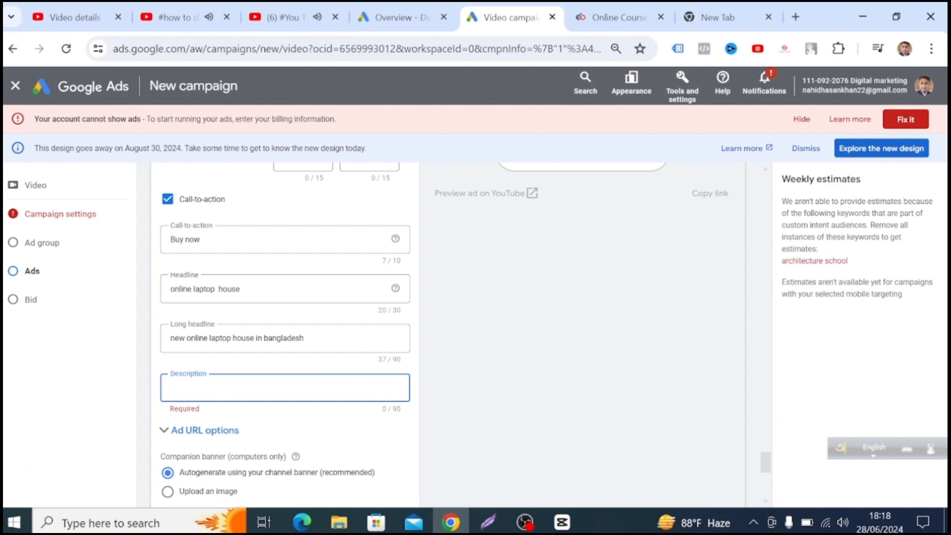
{"action": "type", "text": "laptop "}
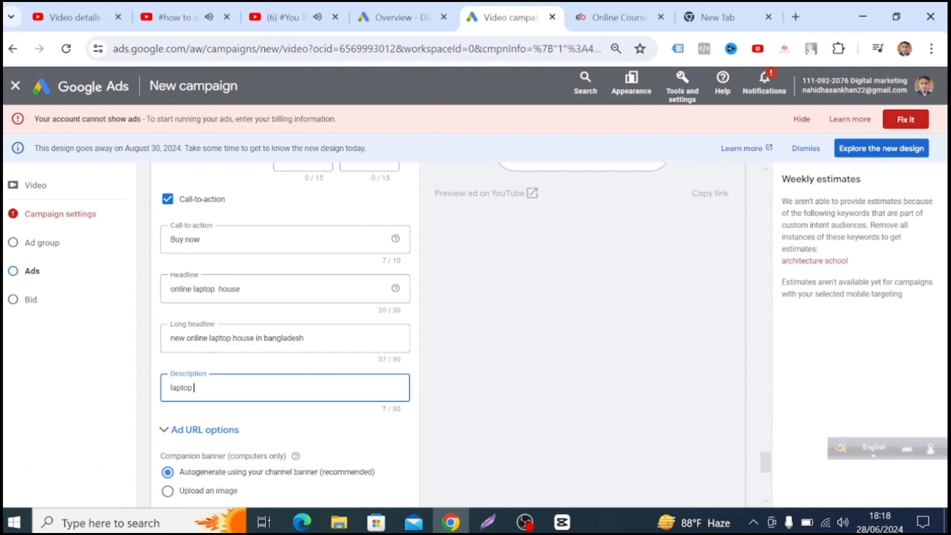
{"action": "type", "text": "shope m"}
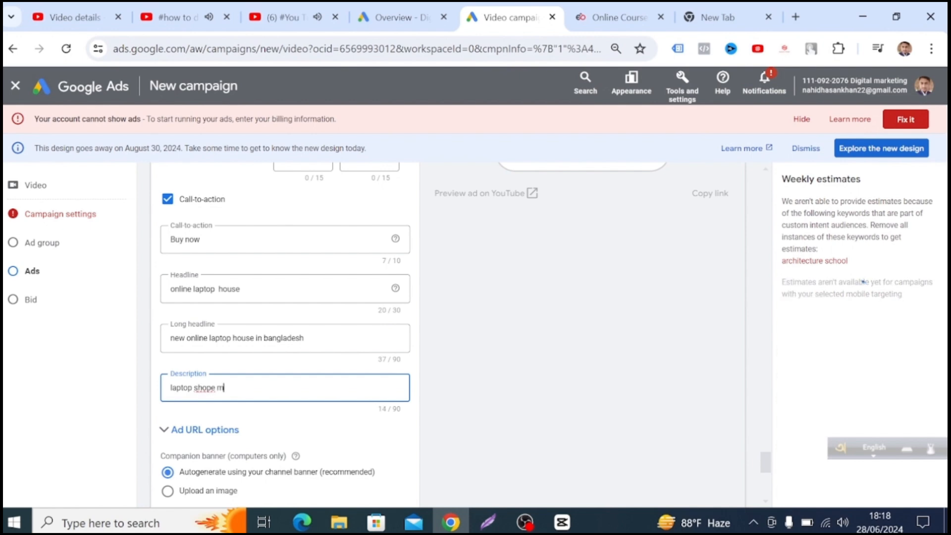
{"action": "type", "text": "y "}
{"action": "type", "text": "bu"}
{"action": "type", "text": "siness is very"}
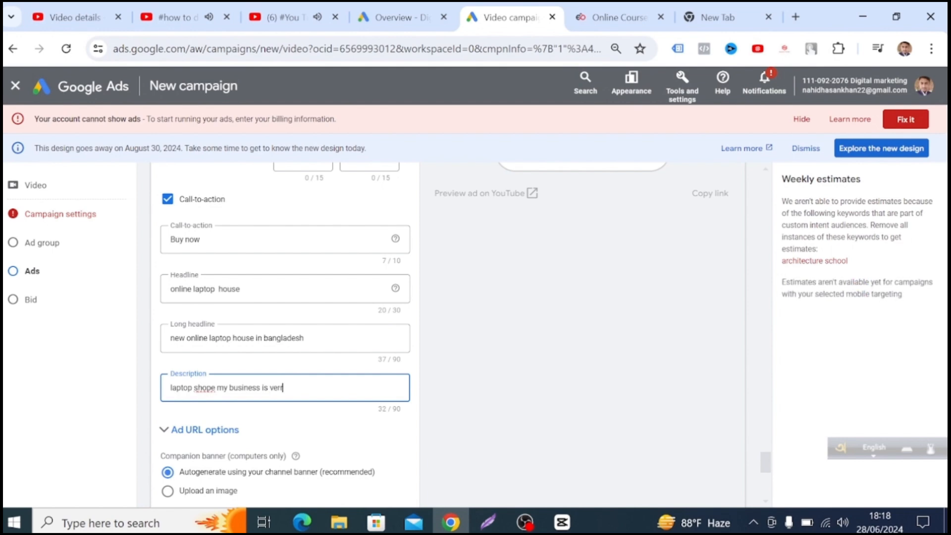
{"action": "type", "text": "y g"}
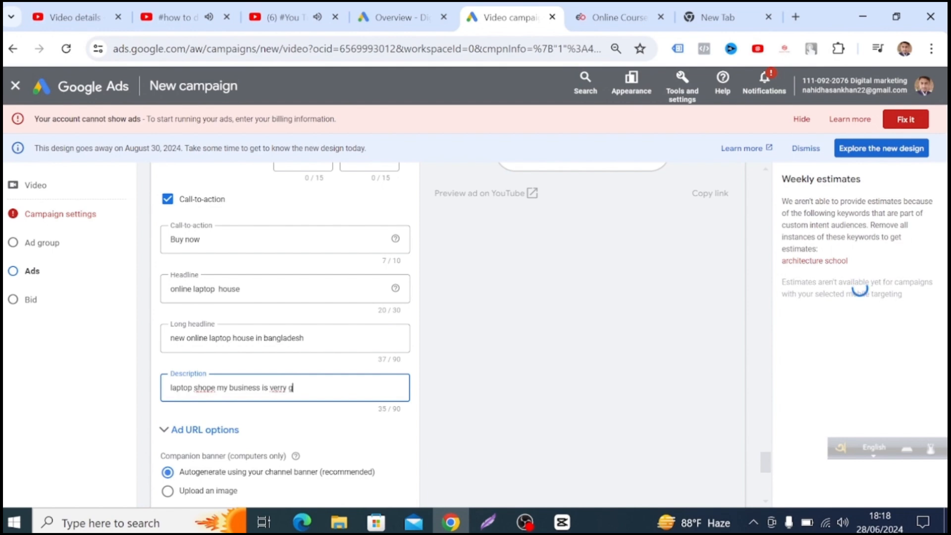
{"action": "type", "text": "ood "}
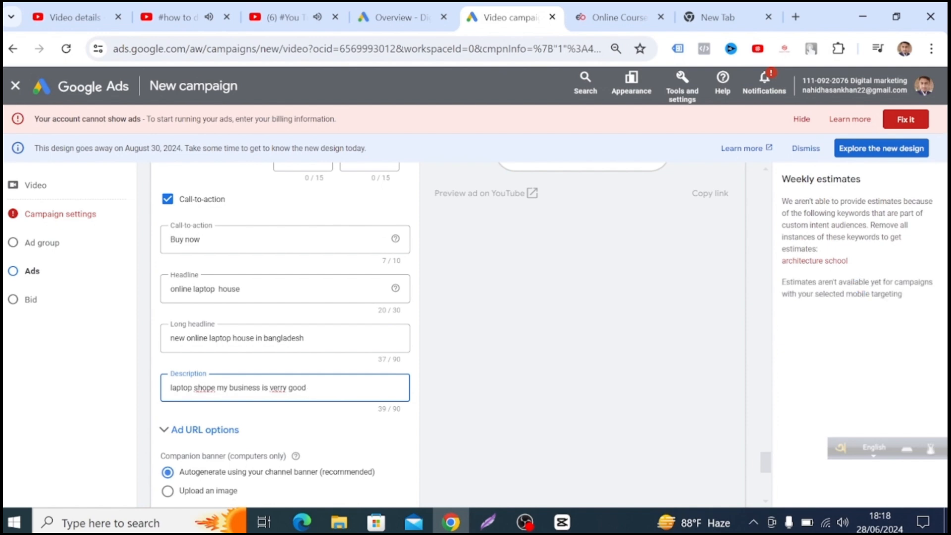
{"action": "type", "text": "fo"}
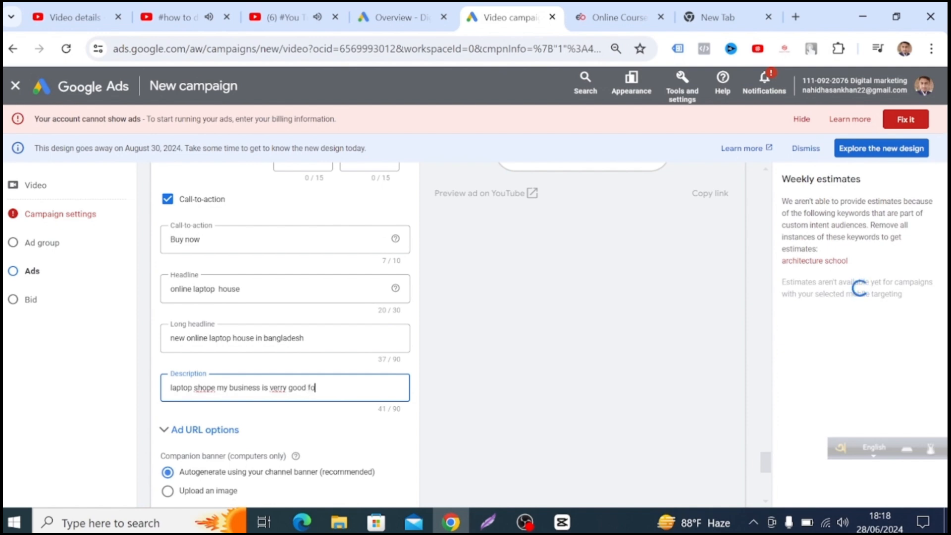
{"action": "type", "text": "r e"}
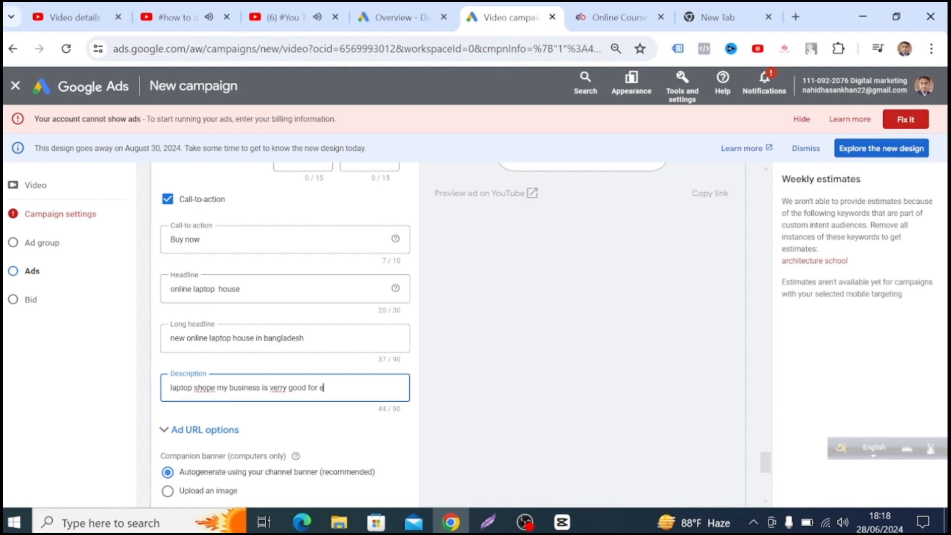
{"action": "type", "text": "very "}
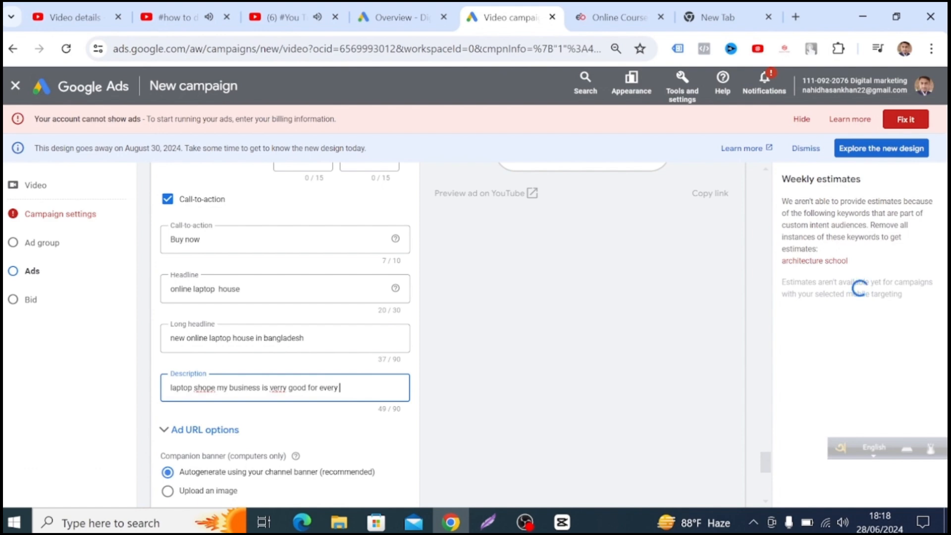
{"action": "type", "text": "clie"}
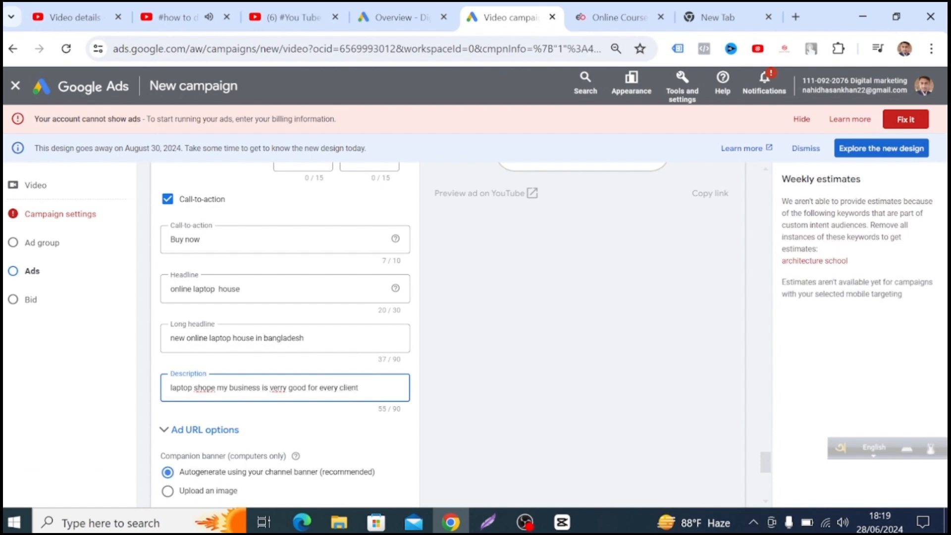
{"action": "type", "text": "nt"}
Rename the ad as "Ad #1 121".
{"action": "scroll", "coordinate": [294, 396], "scroll_direction": "down", "scroll_amount": 2}
{"action": "scroll", "coordinate": [295, 396], "scroll_direction": "down", "scroll_amount": 3}
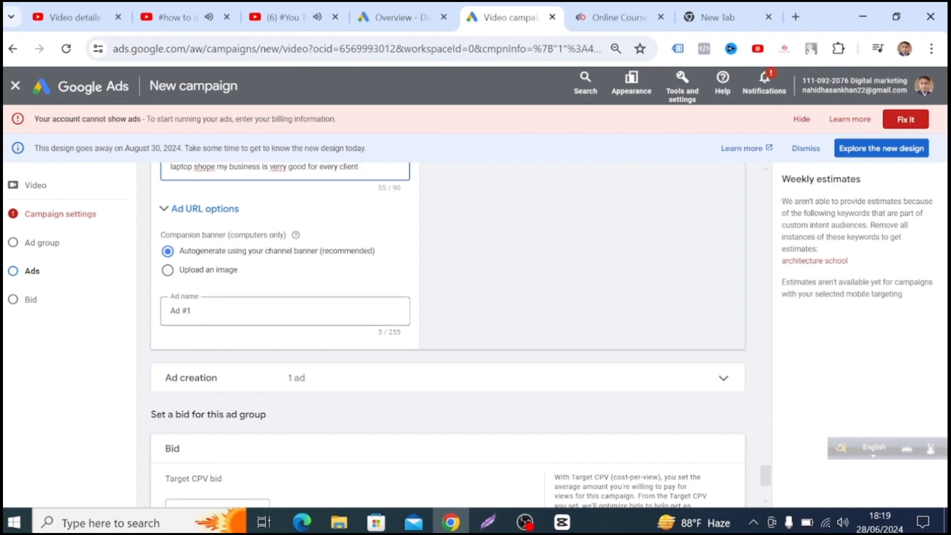
{"action": "left_click", "coordinate": [192, 311]}
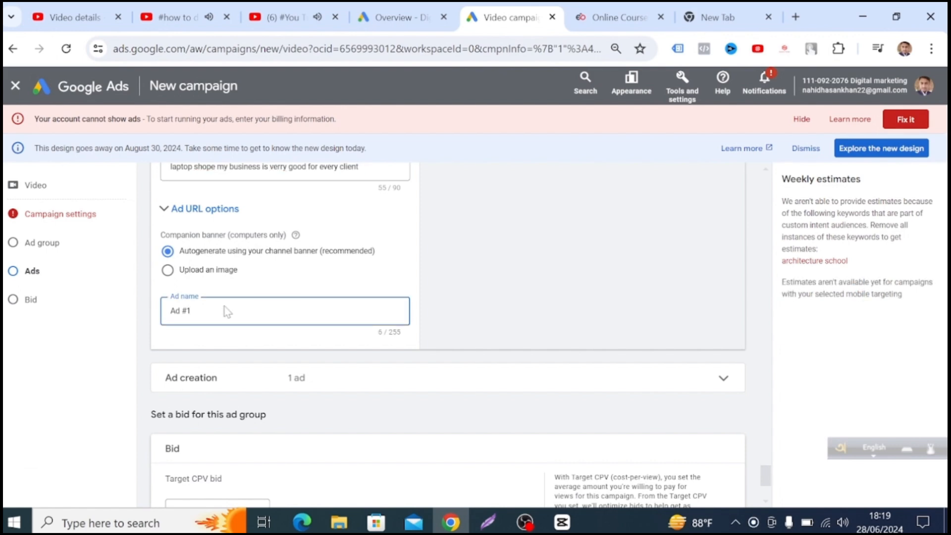
{"action": "type", "text": "121"}
Try to create the campaign with the completed ad and bid settings.
{"action": "scroll", "coordinate": [287, 347], "scroll_direction": "down", "scroll_amount": 2}
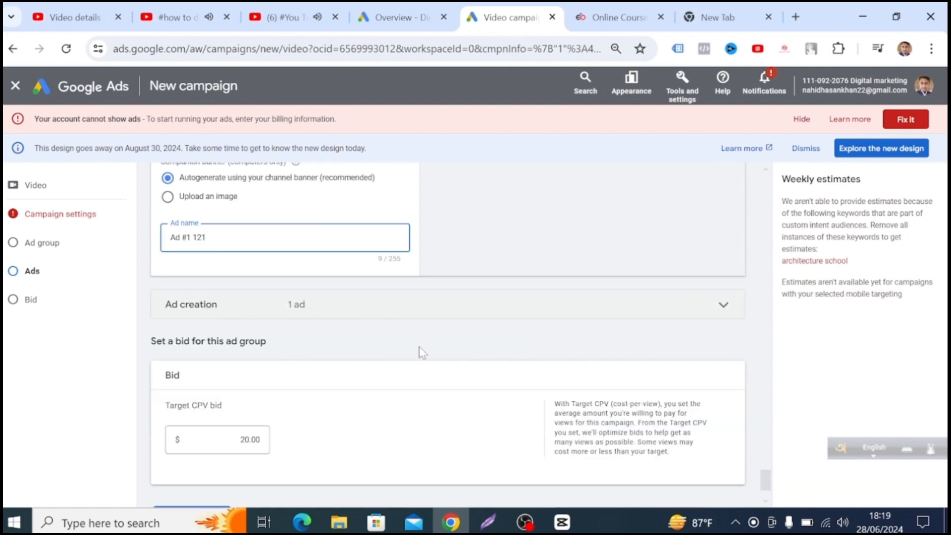
{"action": "scroll", "coordinate": [291, 437], "scroll_direction": "down", "scroll_amount": 2}
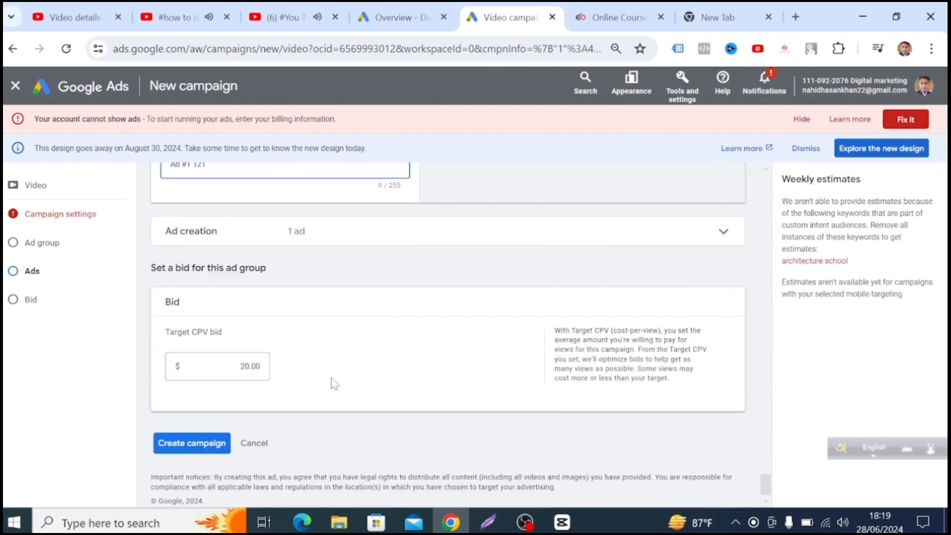
{"action": "left_click", "coordinate": [197, 440]}
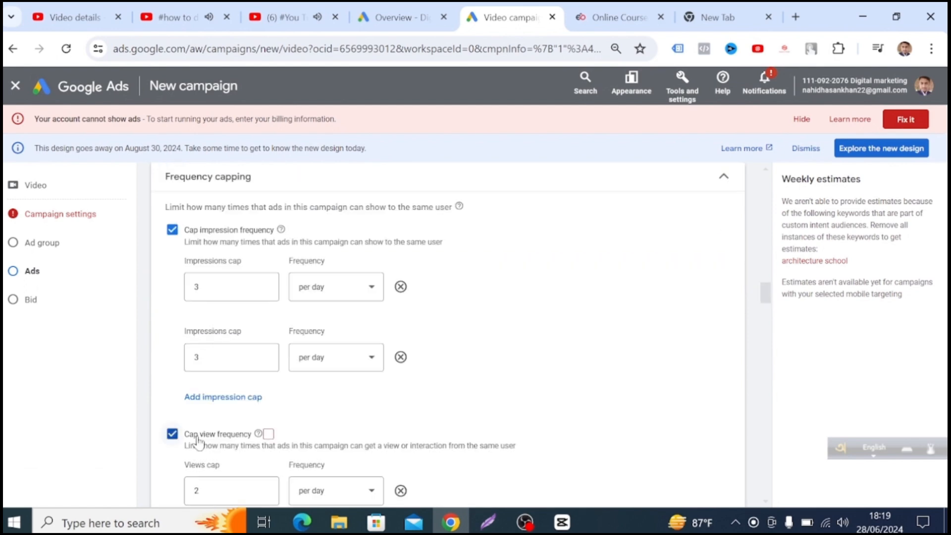
Review the frequency capping, ad schedule, demographics, audience and topic settings, and try again to create the campaign.
{"action": "scroll", "coordinate": [562, 401], "scroll_direction": "down", "scroll_amount": 15}
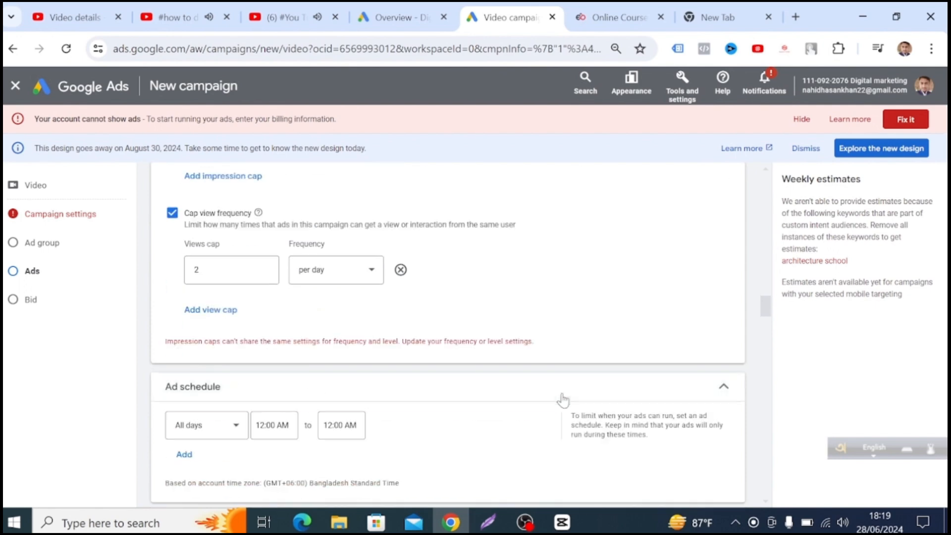
{"action": "scroll", "coordinate": [599, 405], "scroll_direction": "down", "scroll_amount": 15}
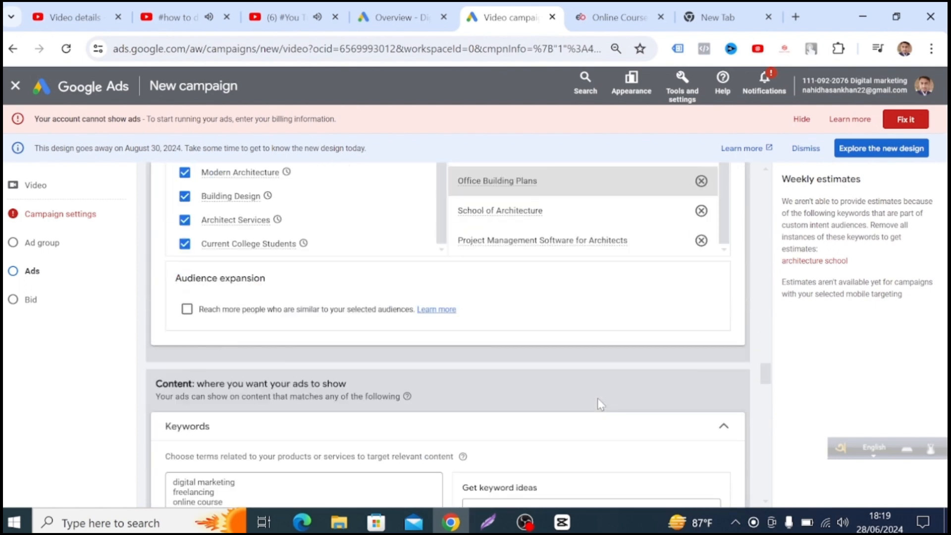
{"action": "scroll", "coordinate": [611, 417], "scroll_direction": "down", "scroll_amount": 12}
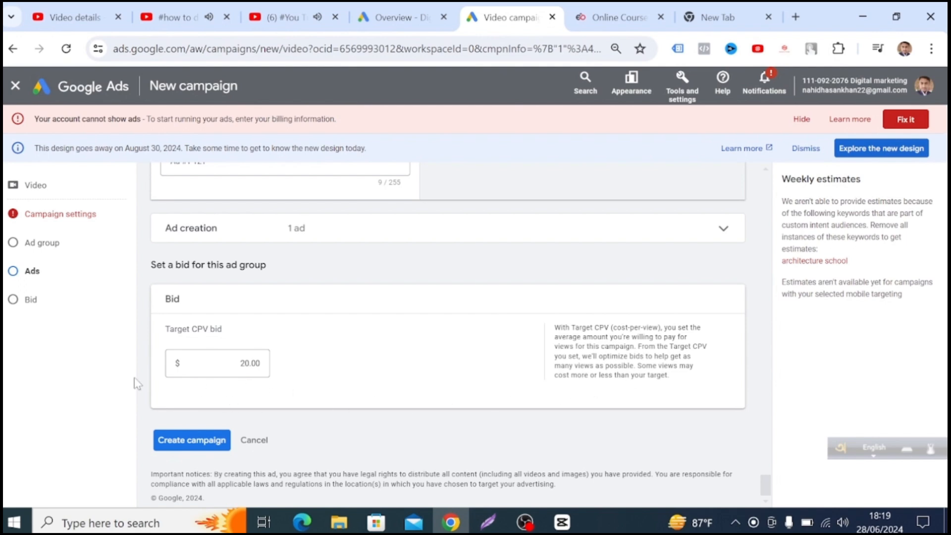
{"action": "left_click", "coordinate": [70, 248]}
{"action": "scroll", "coordinate": [643, 403], "scroll_direction": "down", "scroll_amount": 6}
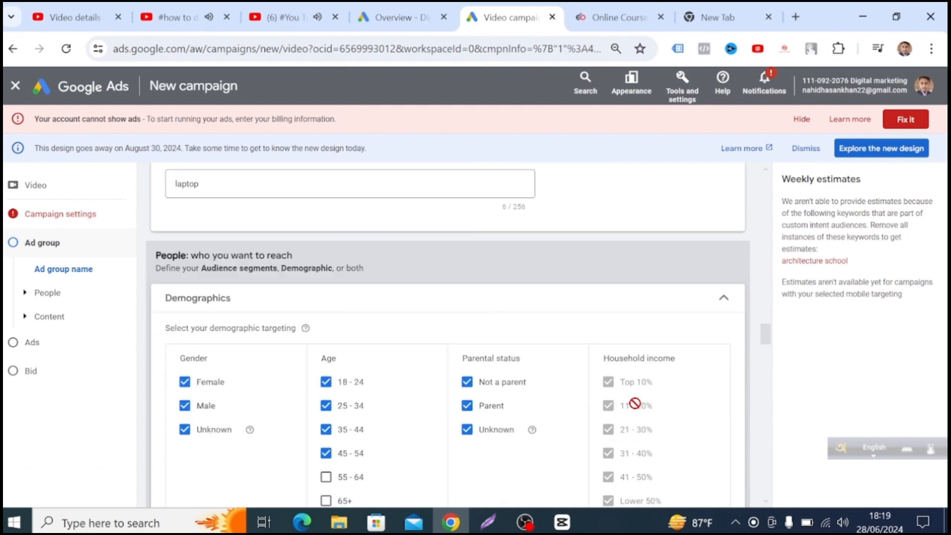
{"action": "scroll", "coordinate": [638, 409], "scroll_direction": "down", "scroll_amount": 15}
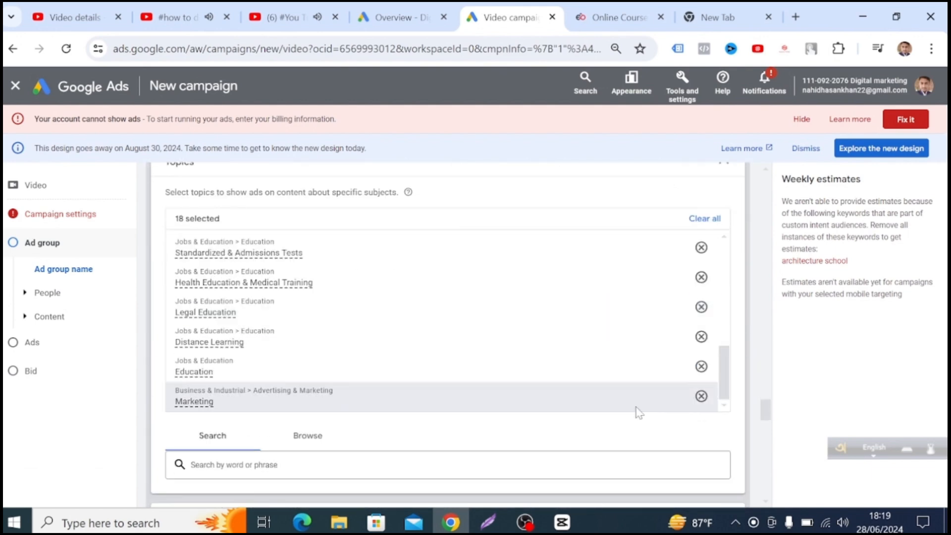
{"action": "scroll", "coordinate": [638, 414], "scroll_direction": "down", "scroll_amount": 15}
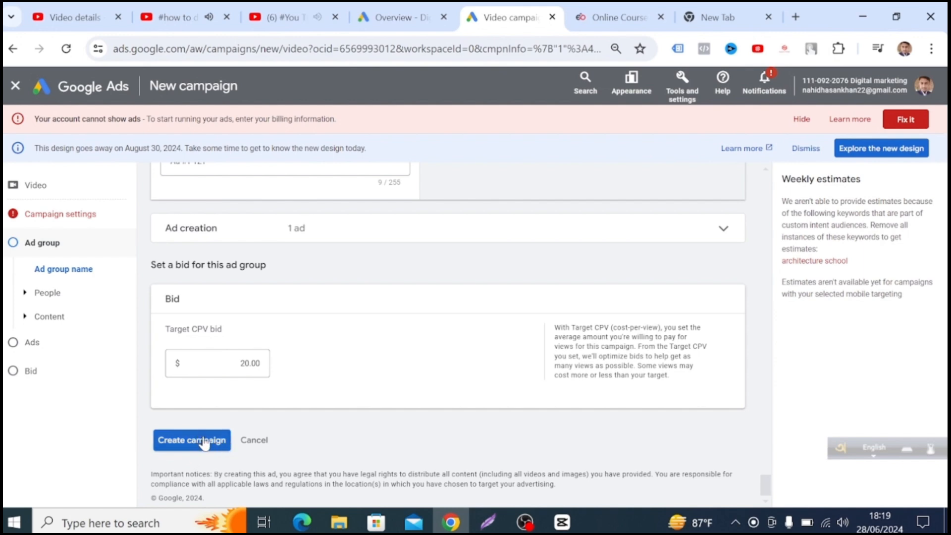
{"action": "left_click", "coordinate": [204, 442]}
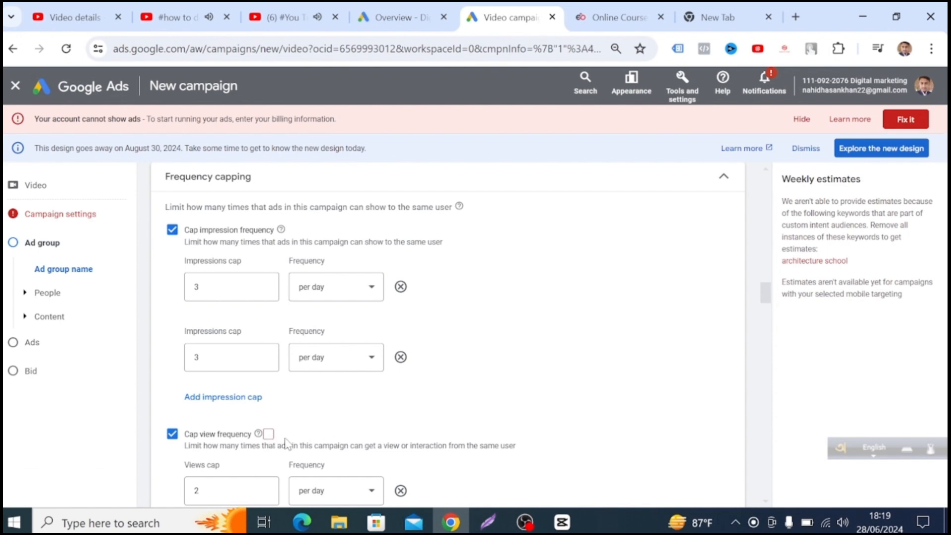